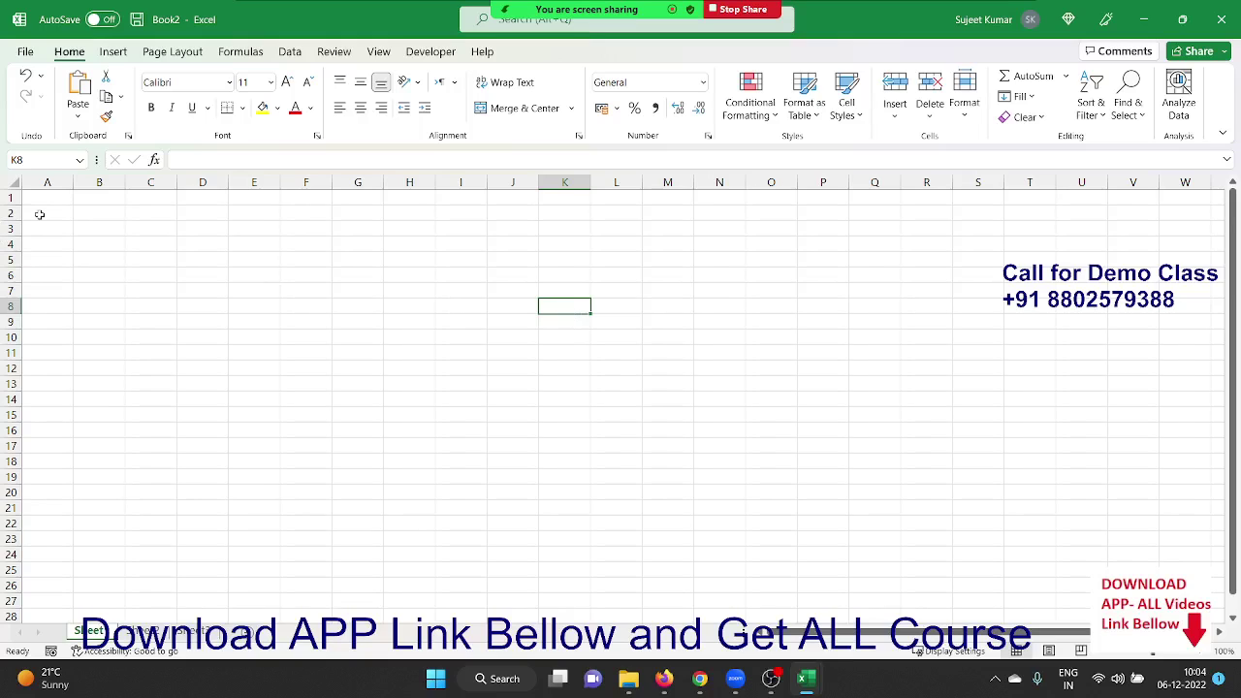
- Enter a Sales header in A1 and eight sales values down to A9, including 85, 63, 65 and 25
scroll(40, 214, "up", 4, "ctrl")
left_click(73, 208)
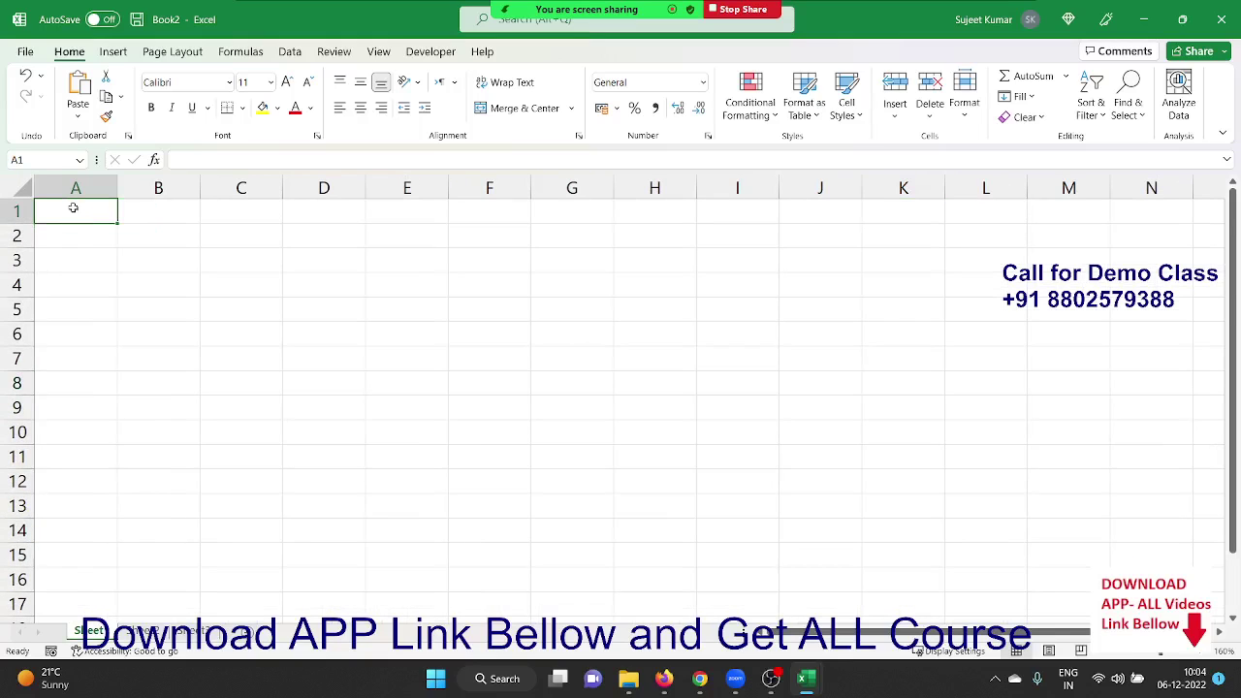
type("Sales")
key("Return")
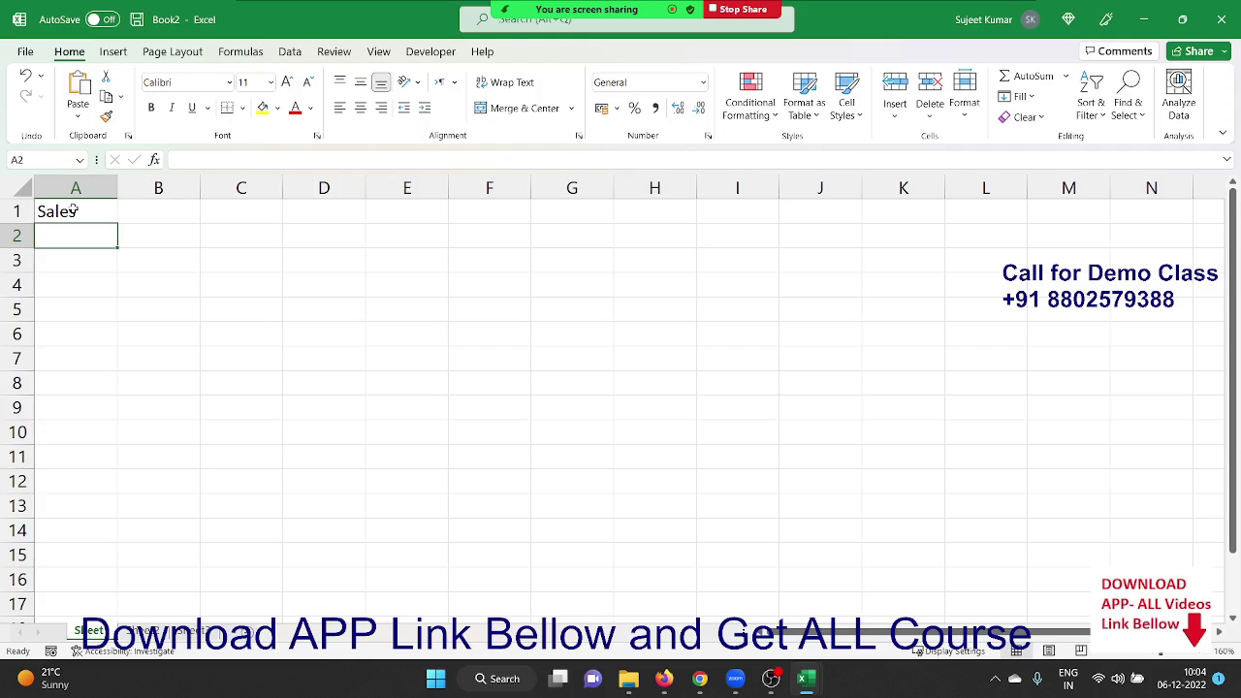
type("85")
key("Return")
type("36")
key("Return")
type("32")
key("Return")
type("36")
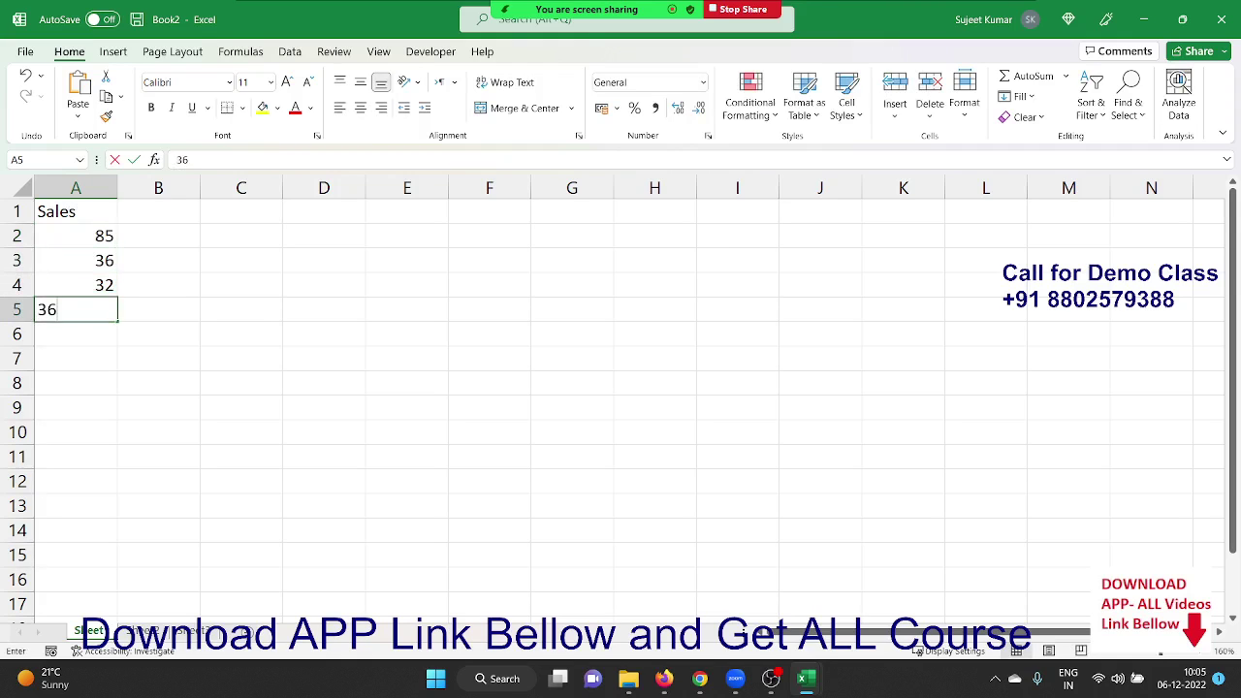
key("Return")
type("63 32")
key("Return")
type("3")
key("Return")
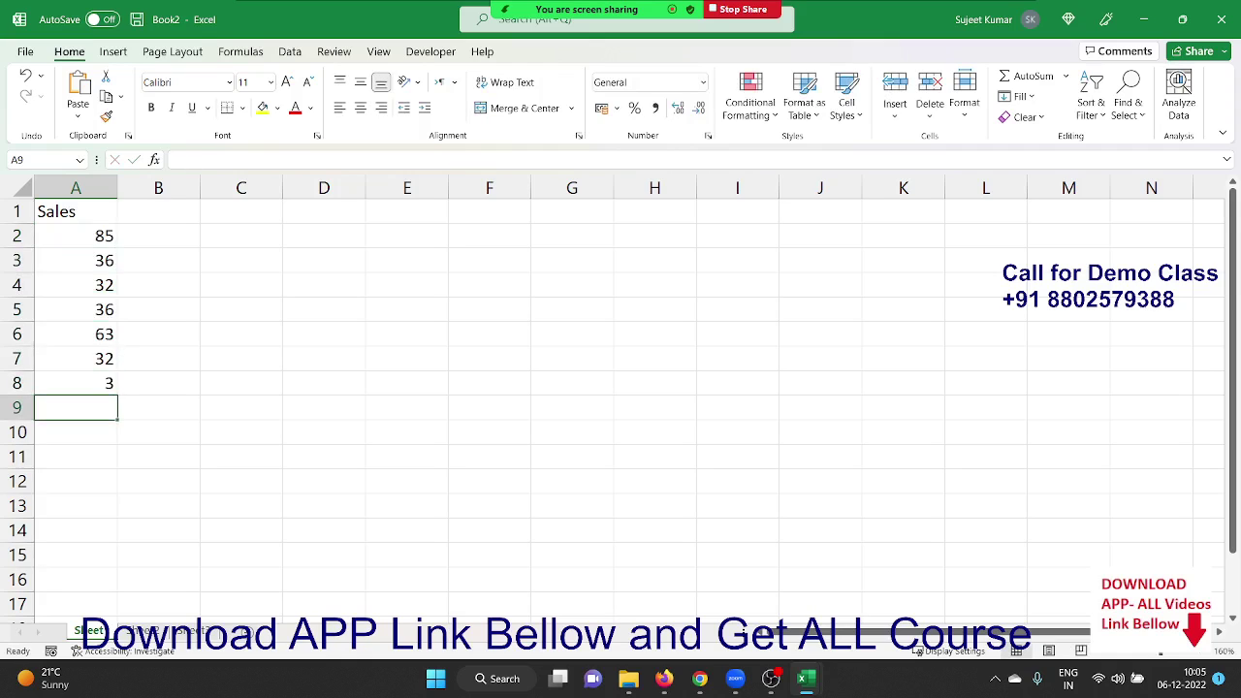
left_click(75, 383)
type("65")
key("Return")
type("25")
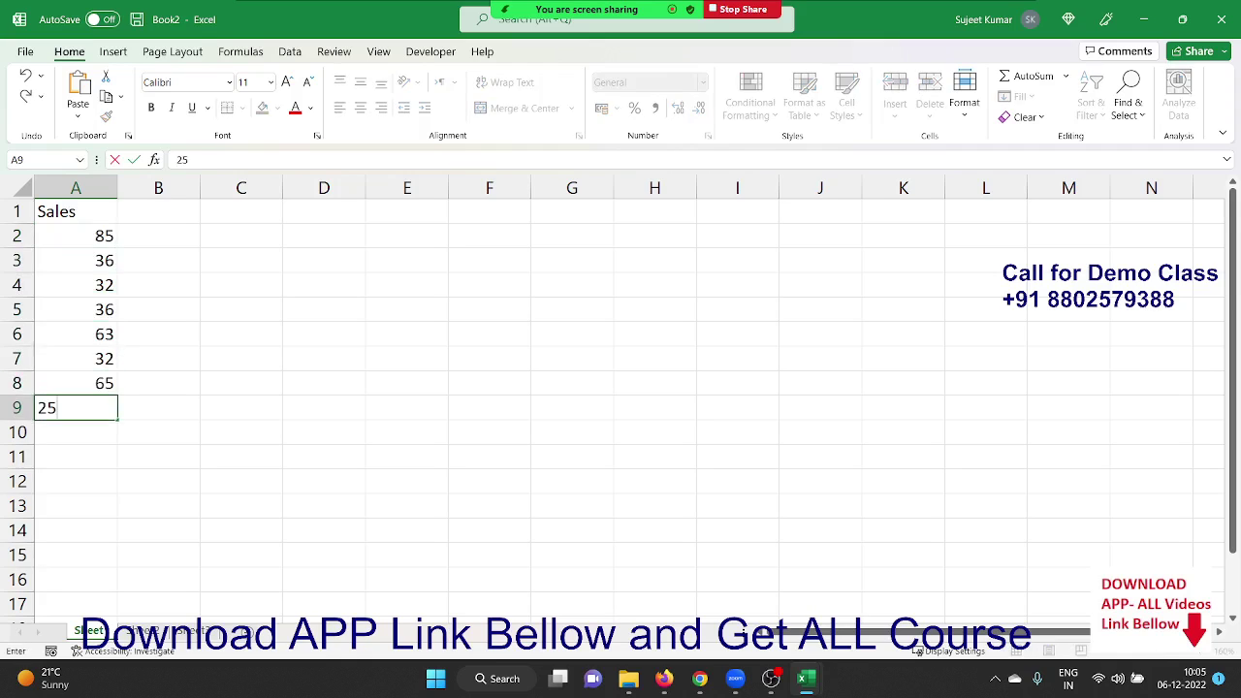
type("36")
key("BackSpace")
key("BackSpace")
key("Return")
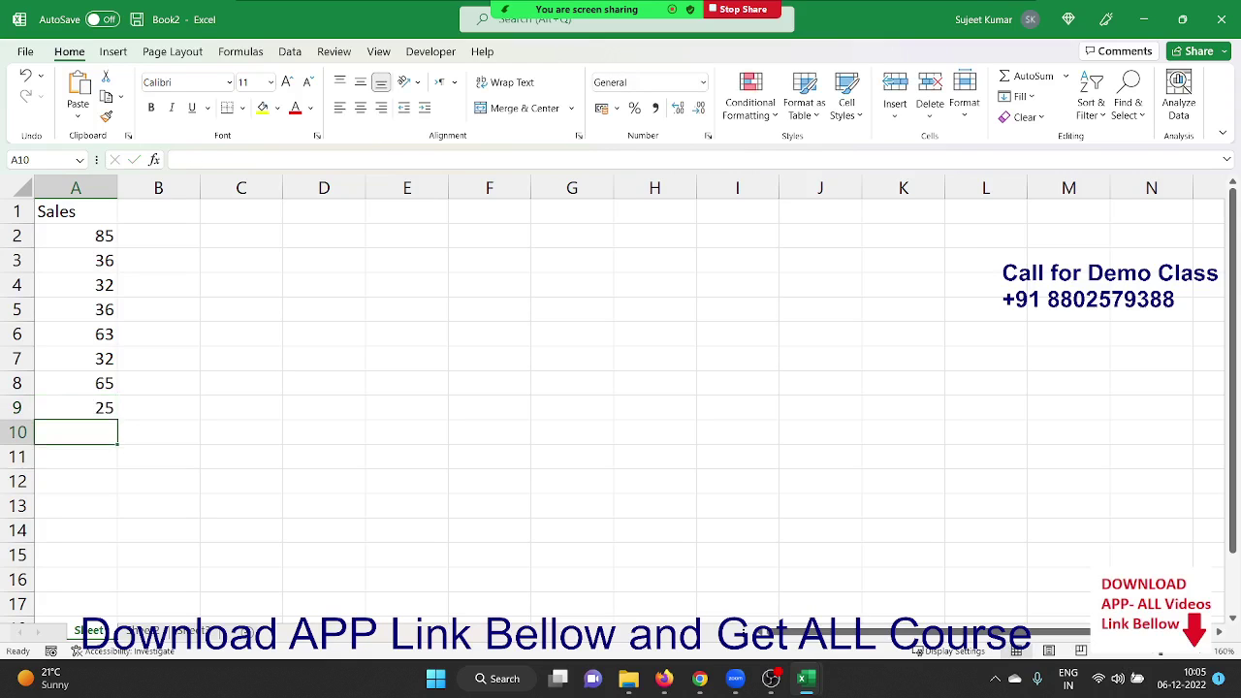
- Add the inc header in B1 and the criterion >50 with 500 in D2:E2
left_click(129, 218)
type("inc")
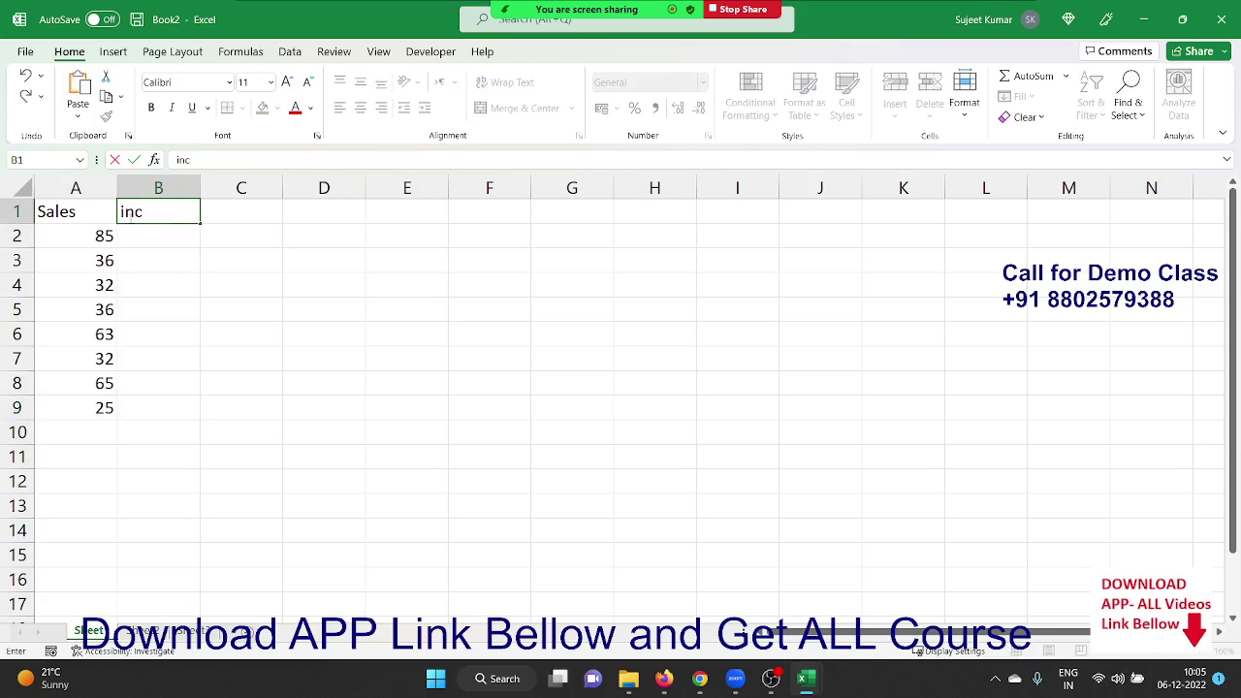
key("Return")
key("Right")
key("Right")
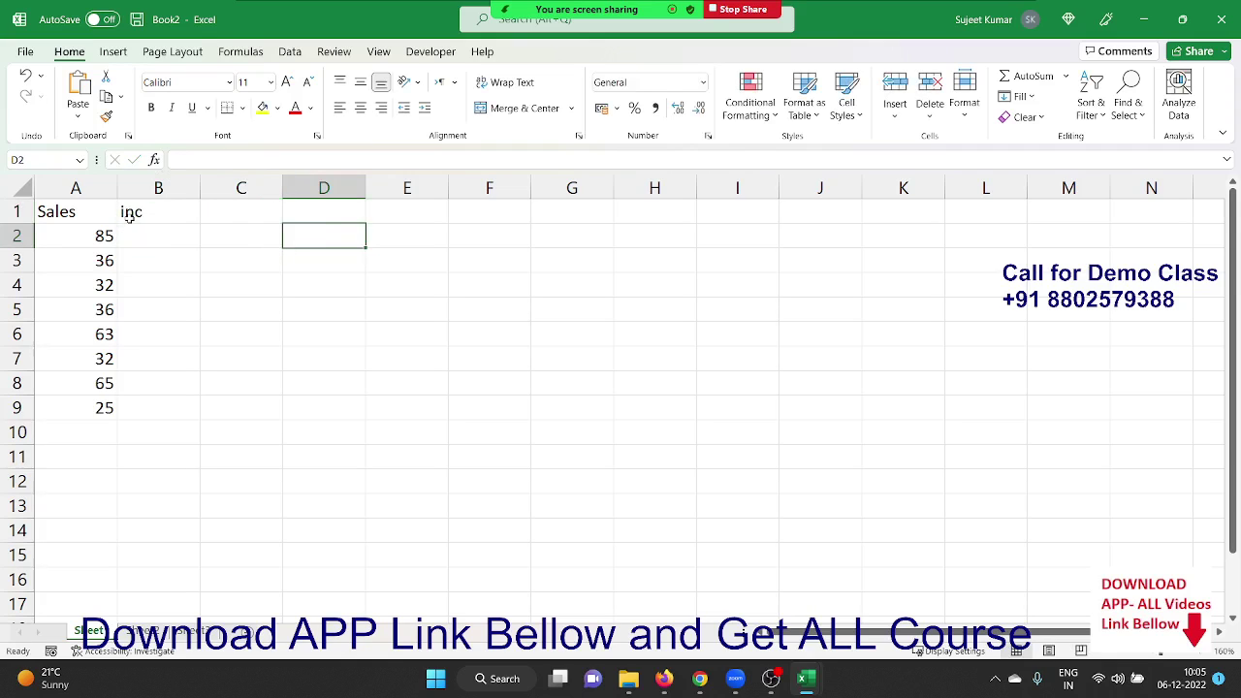
type(">50")
key("Right")
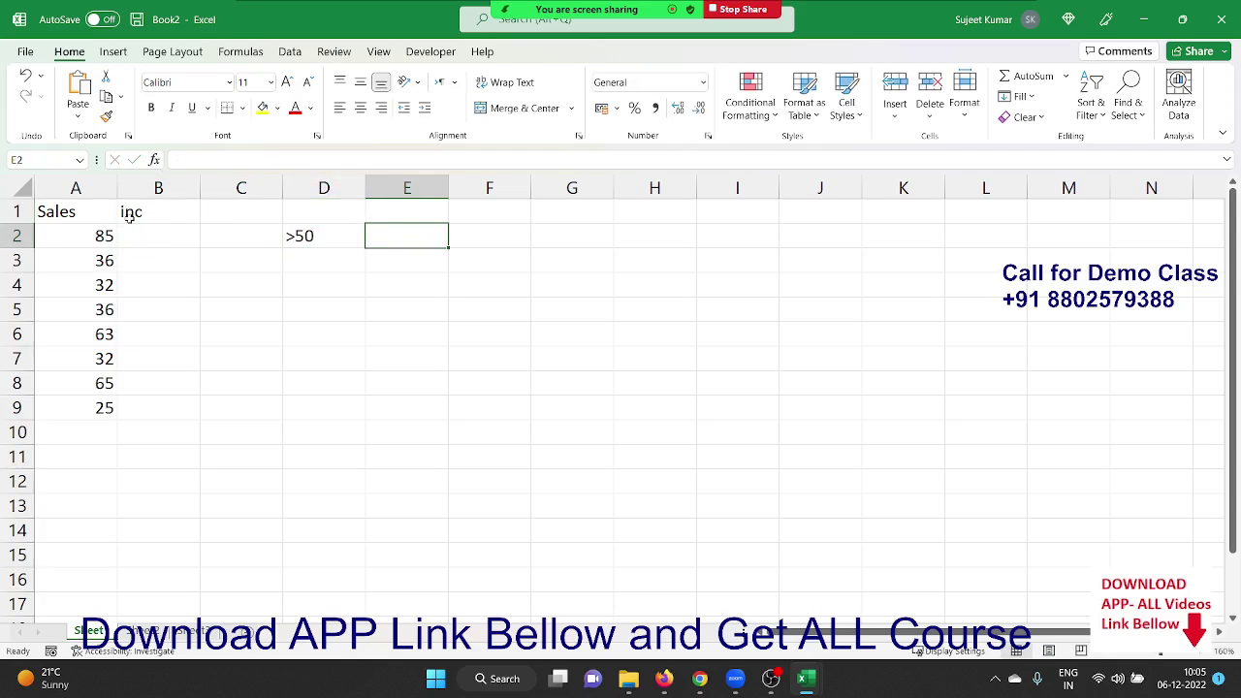
type("500")
key("Return")
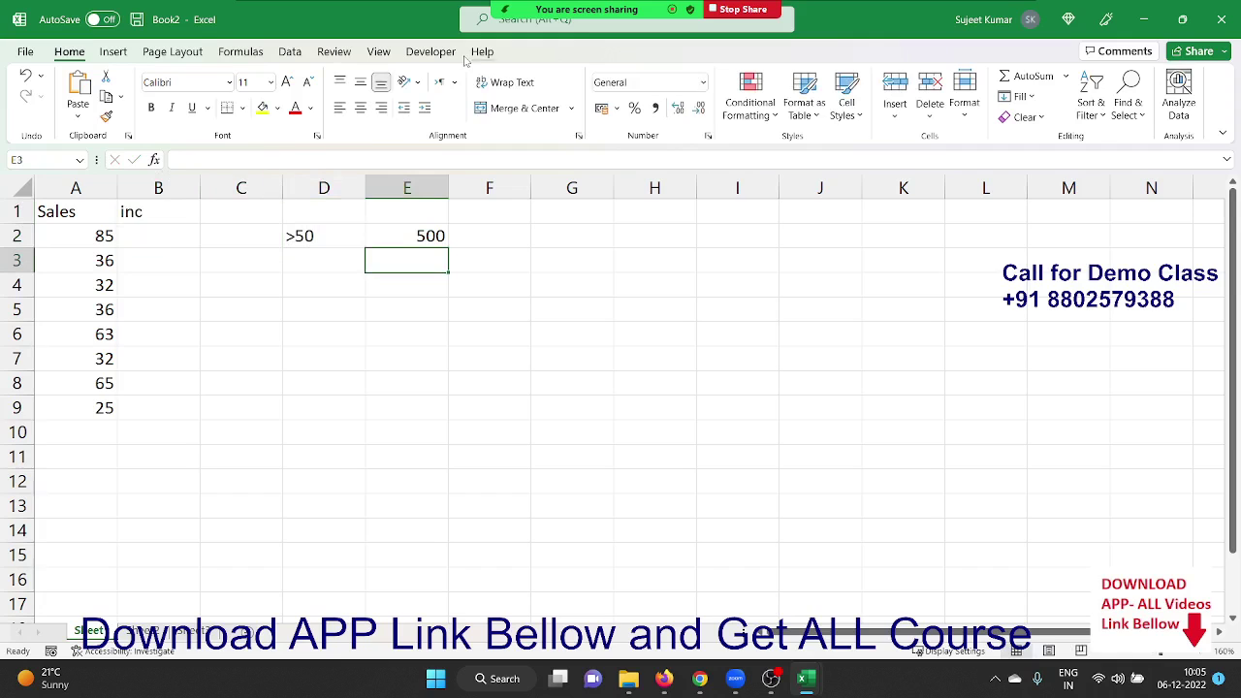
- Open the Visual Basic editor on the left half, with the workbook on the right half
left_click(430, 53)
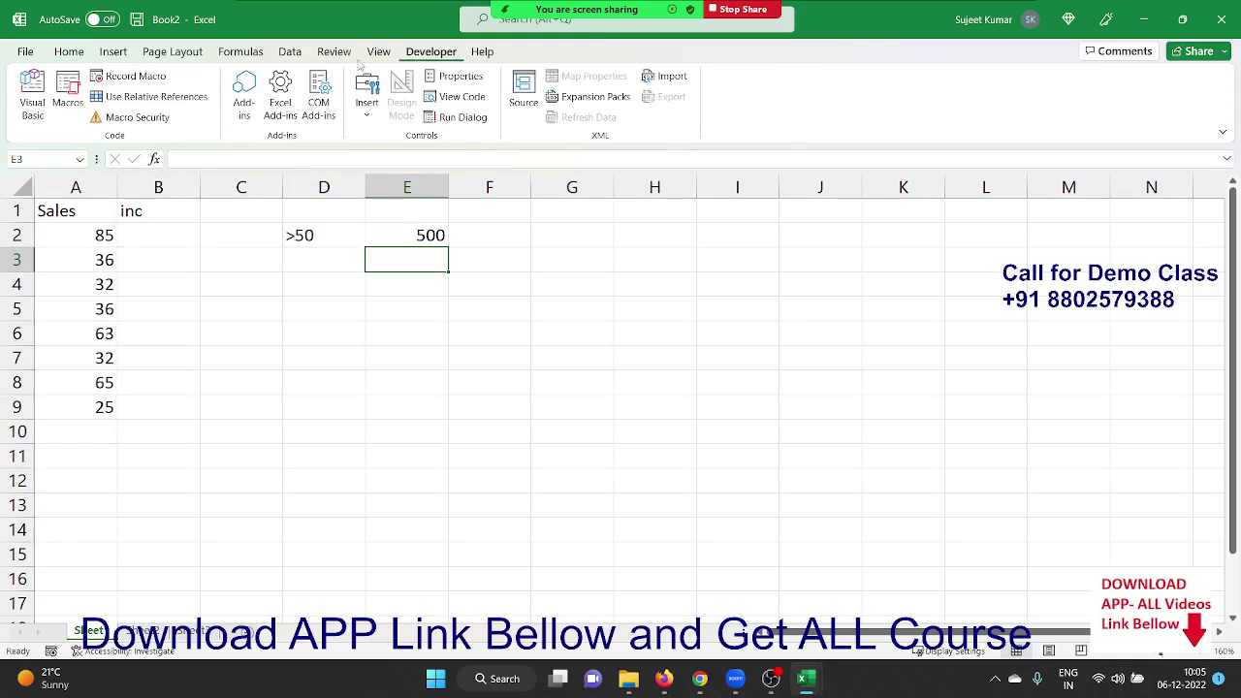
left_click(30, 109)
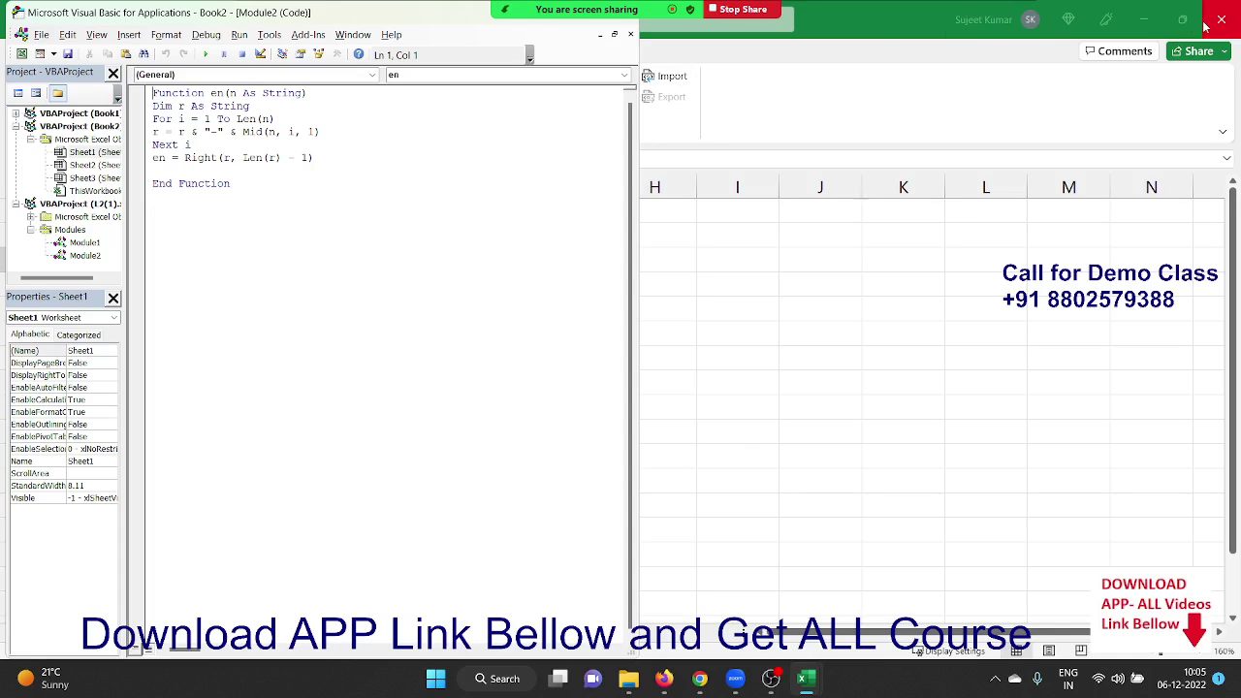
mouse_move(1175, 22)
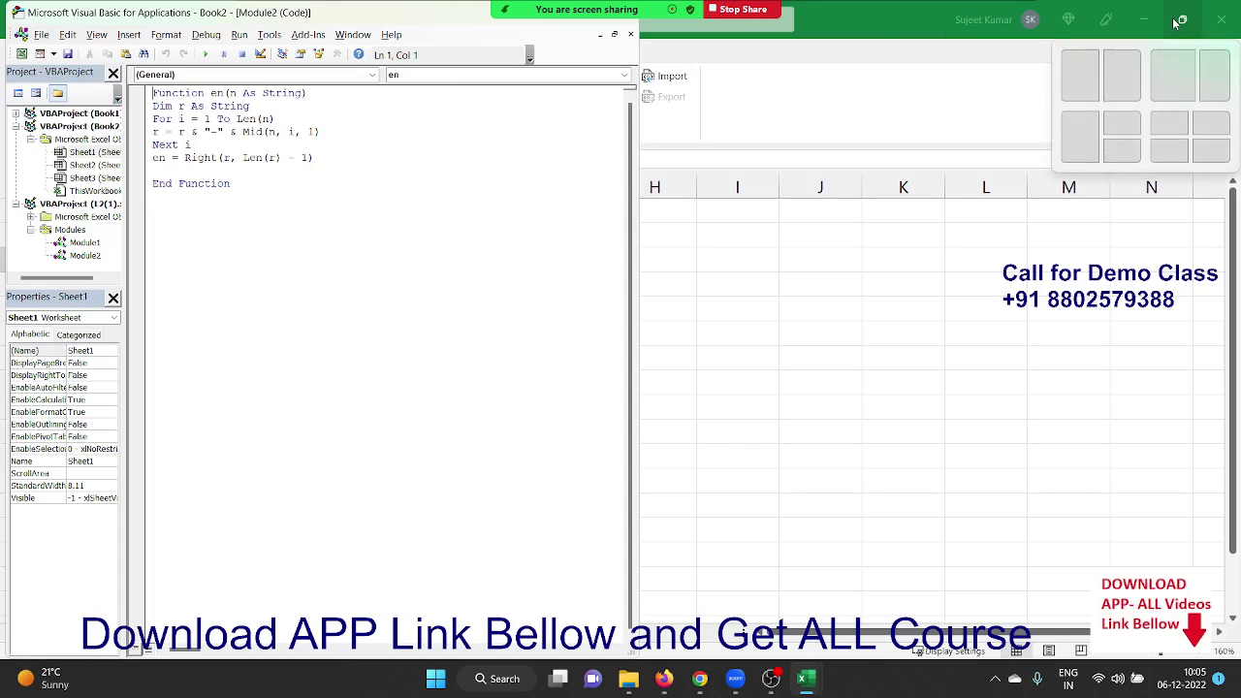
left_click(1121, 75)
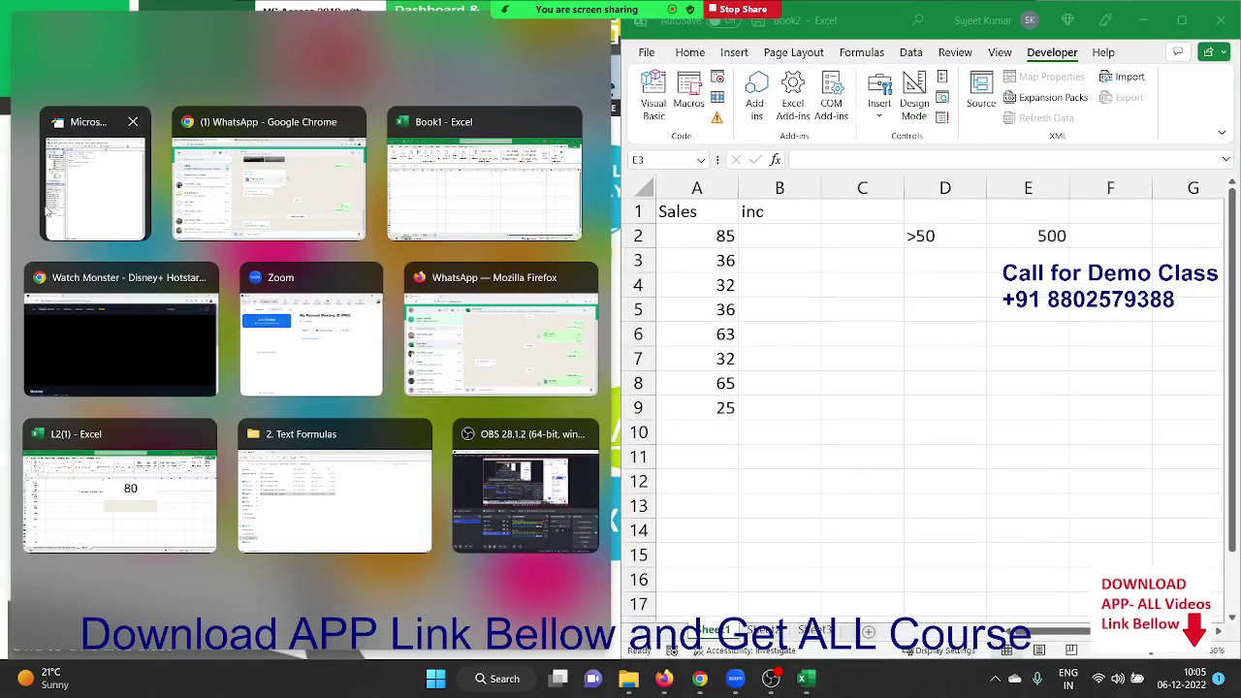
left_click(79, 203)
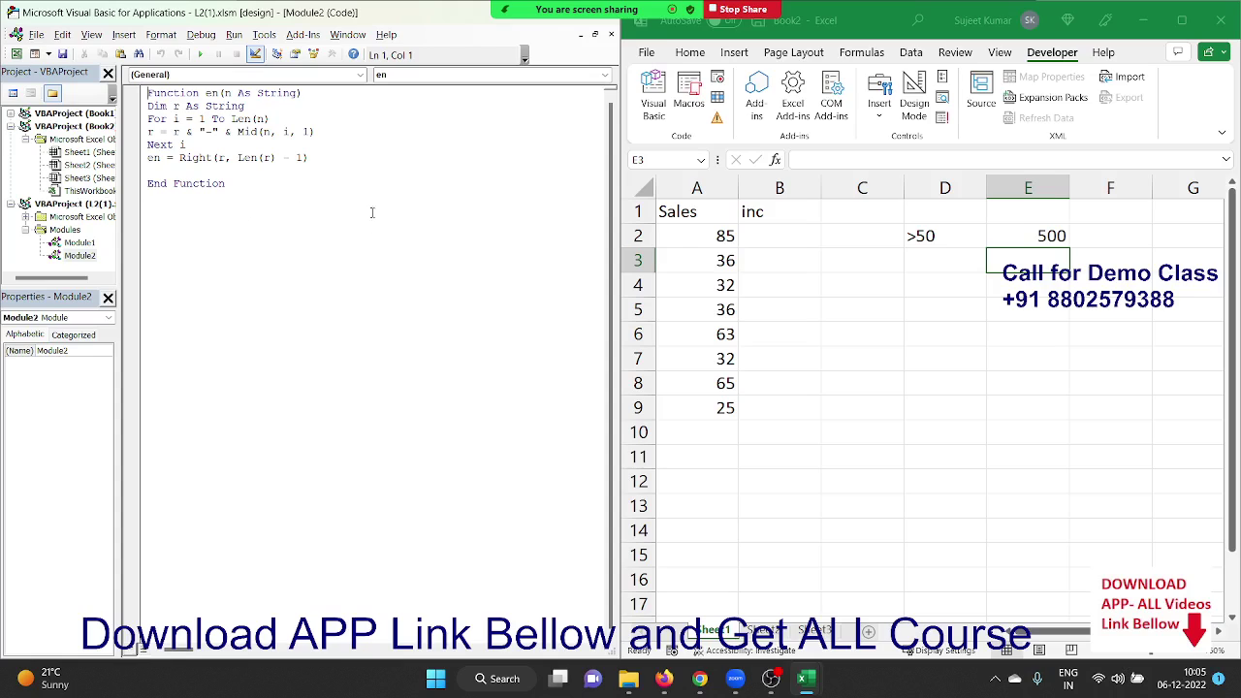
- Insert a new empty Module1 into the workbook's VBA project
left_click_drag(274, 192, 85, 87)
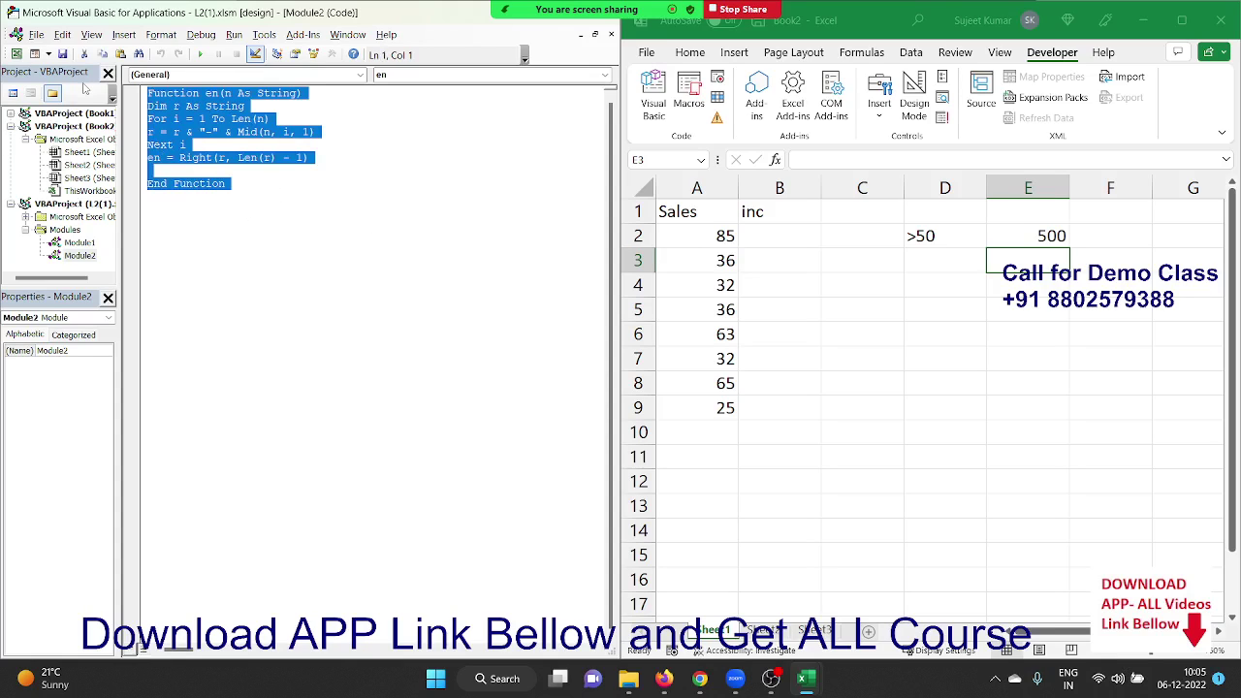
key("Delete")
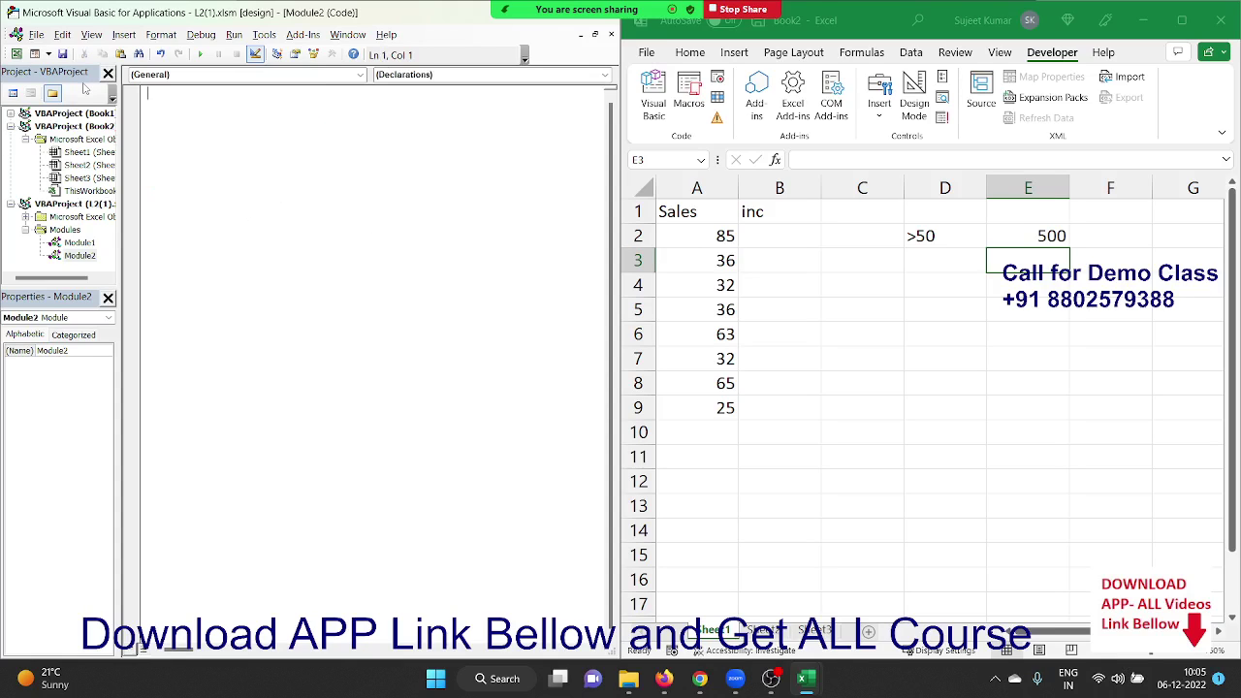
key("ctrl+z")
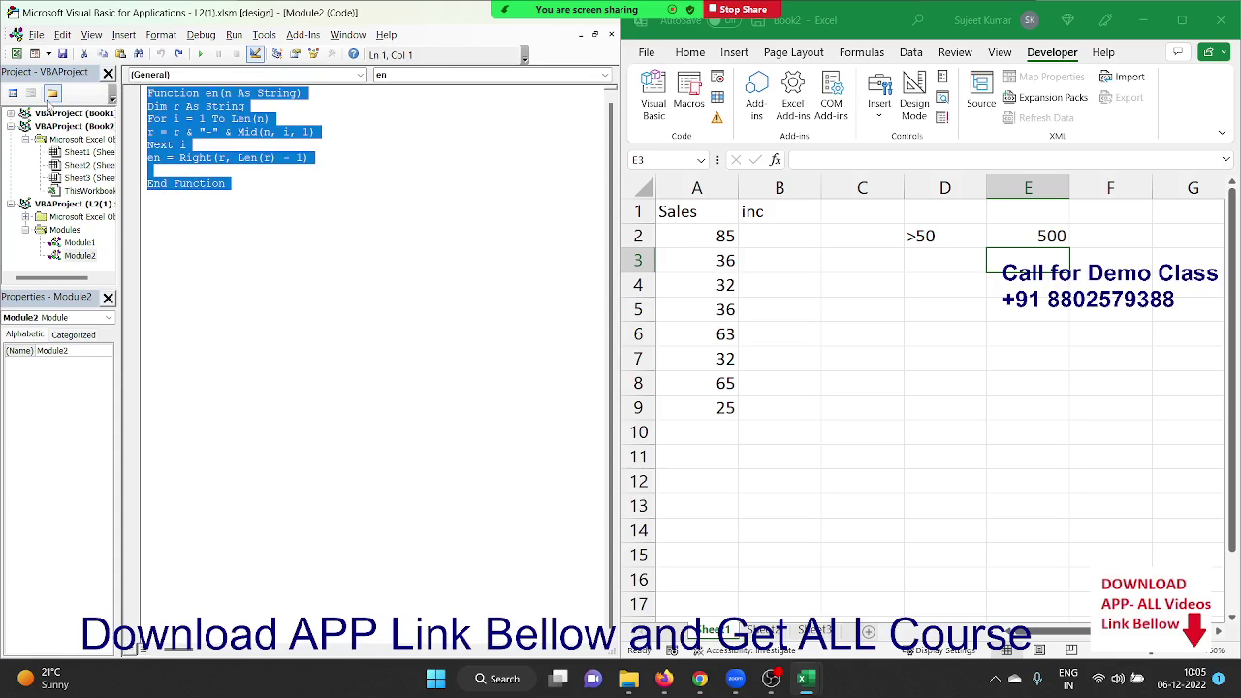
left_click(68, 179)
left_click(124, 35)
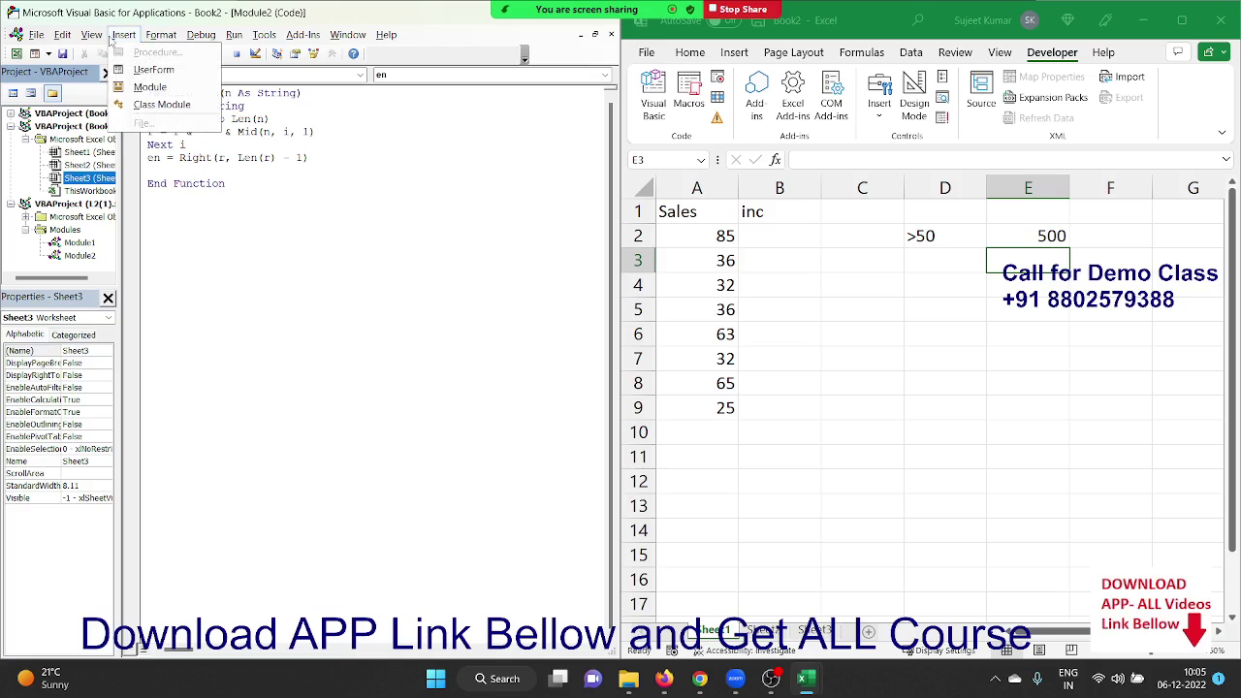
left_click(146, 87)
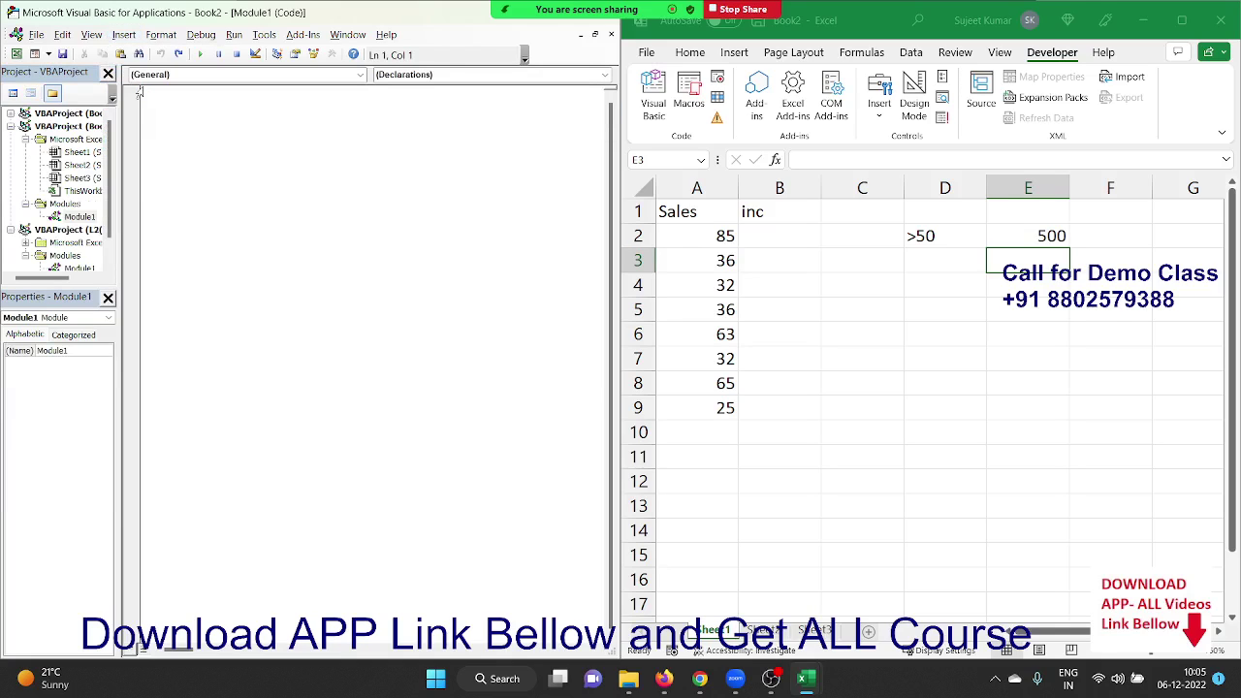
- Declare Sub if_1() and leave blank lines inside the procedure
type("sub")
type("if_")
type("1()")
key("Return")
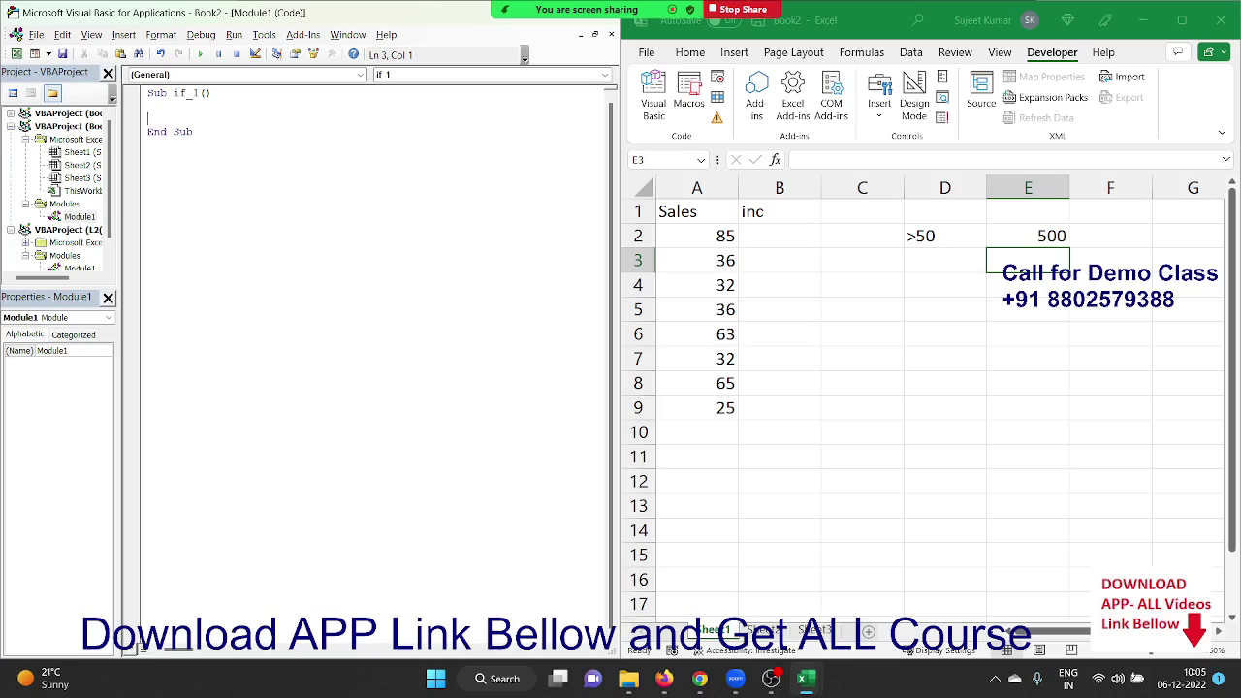
key("Return")
key("Return")
key("Return")
key("Up")
key("Up")
- Write the line If Range("A2").Value > 50 Then Range("B2").Value = 500
type("r")
type("ange")
key("BackSpace")
key("BackSpace")
key("BackSpace")
key("BackSpace")
key("BackSpace")
type("if ")
type("range")
type("(\"A2")
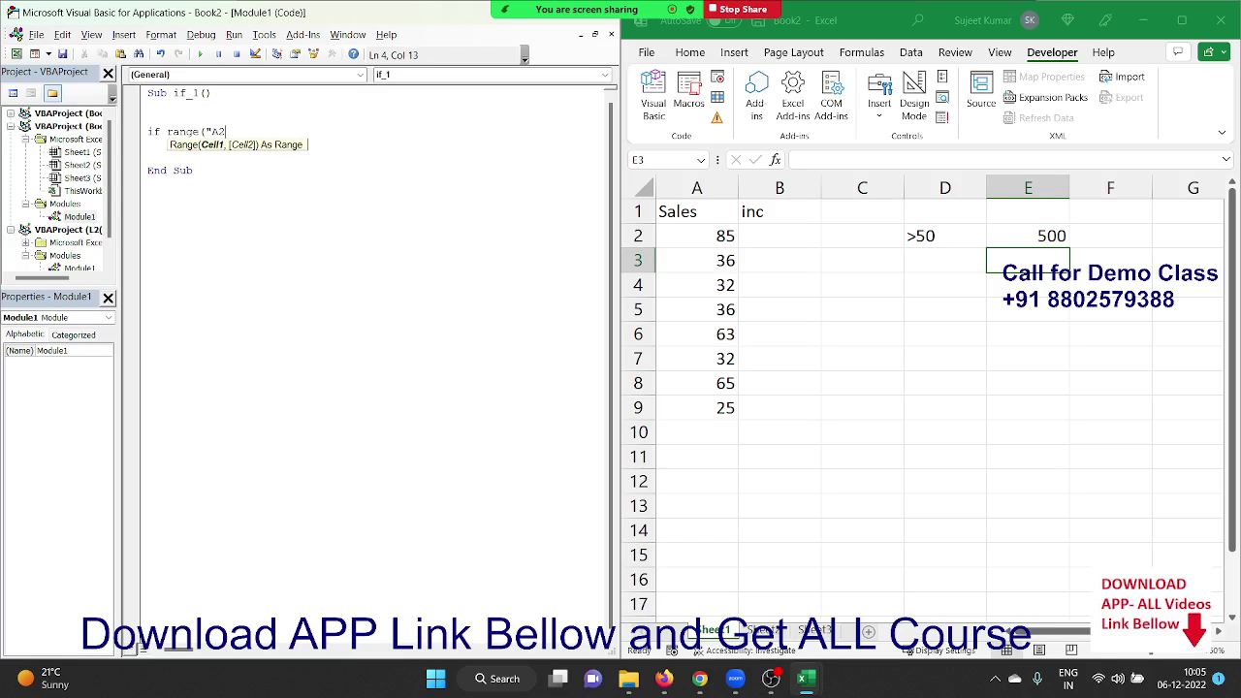
type("\")>")
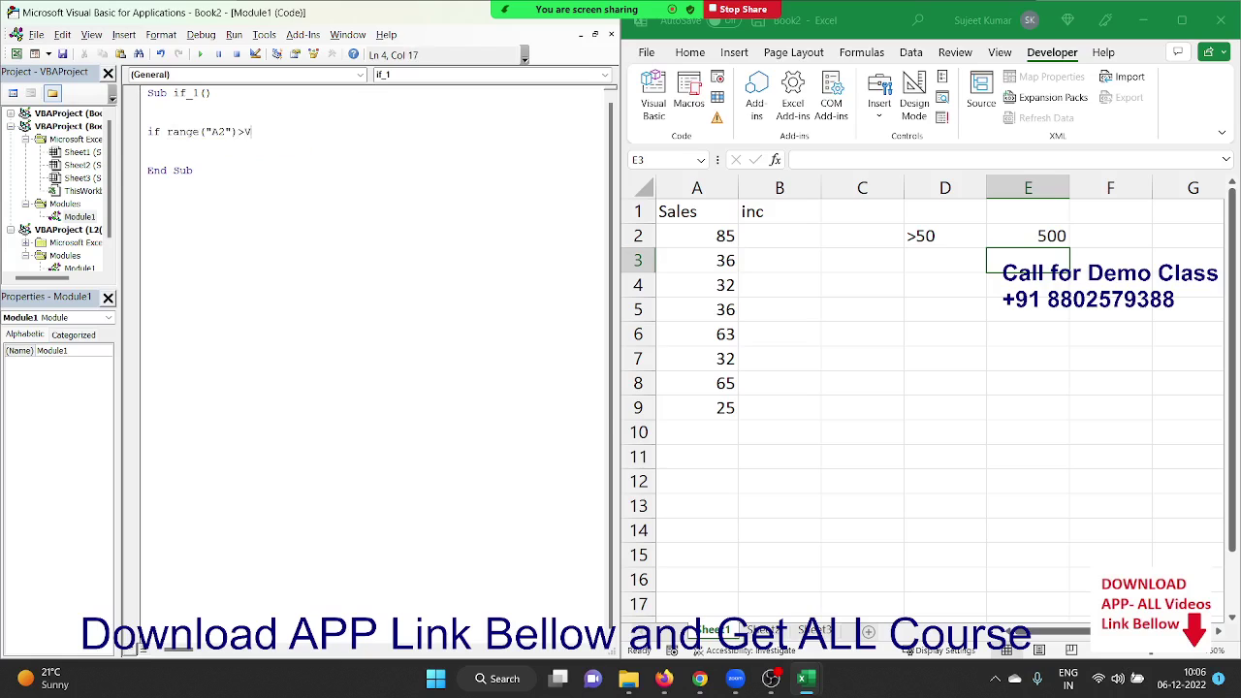
type("V")
key("Return")
key("Return")
key("BackSpace")
key("BackSpace")
type(".v")
key("Down")
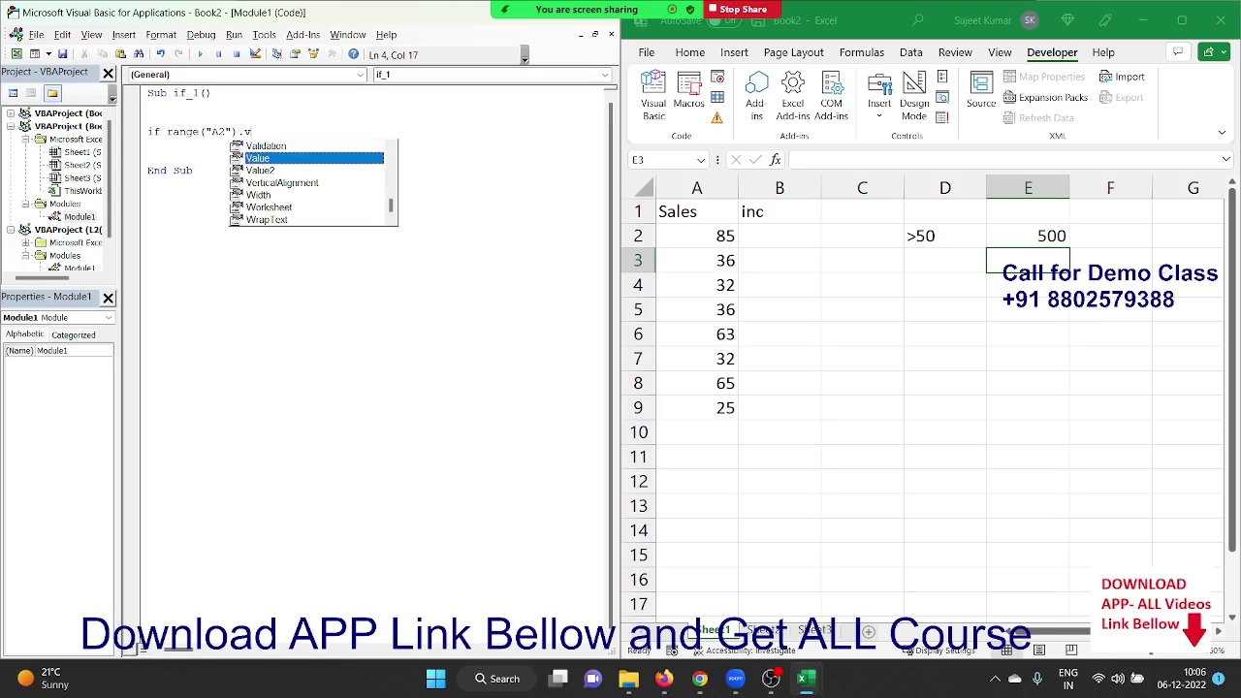
key("Tab")
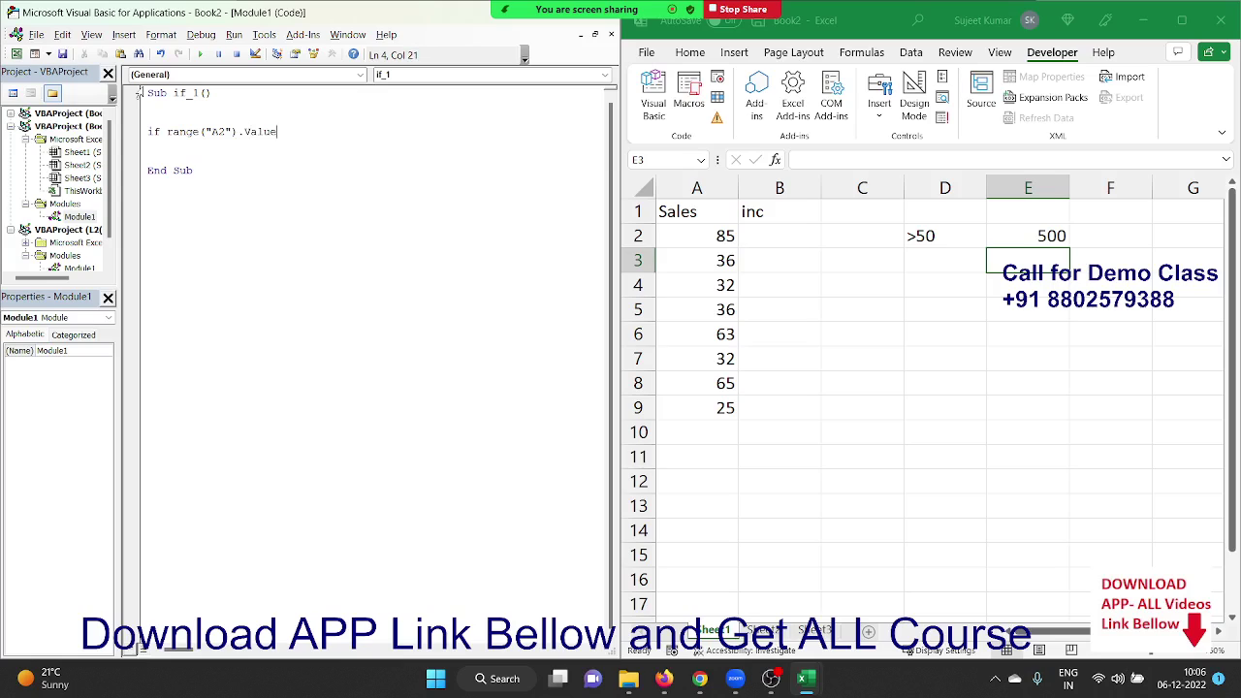
type(">")
type("5")
type("0 then")
type("range(")
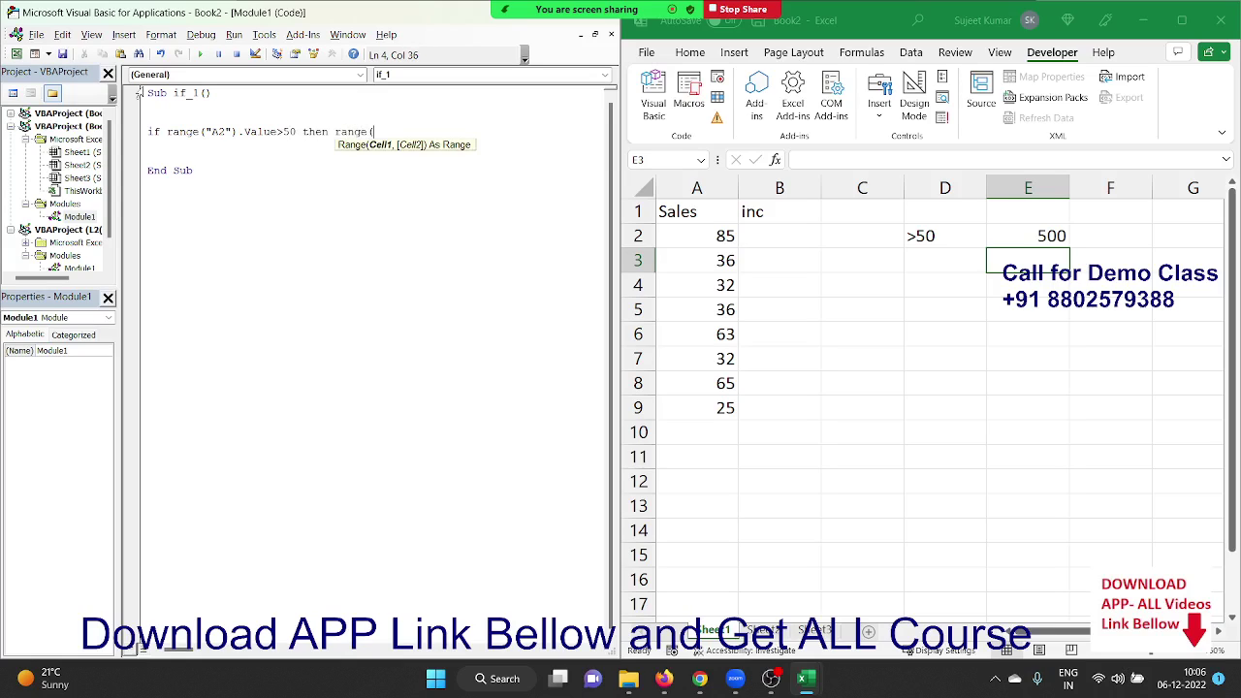
type("\"B2")
type("\").Valu")
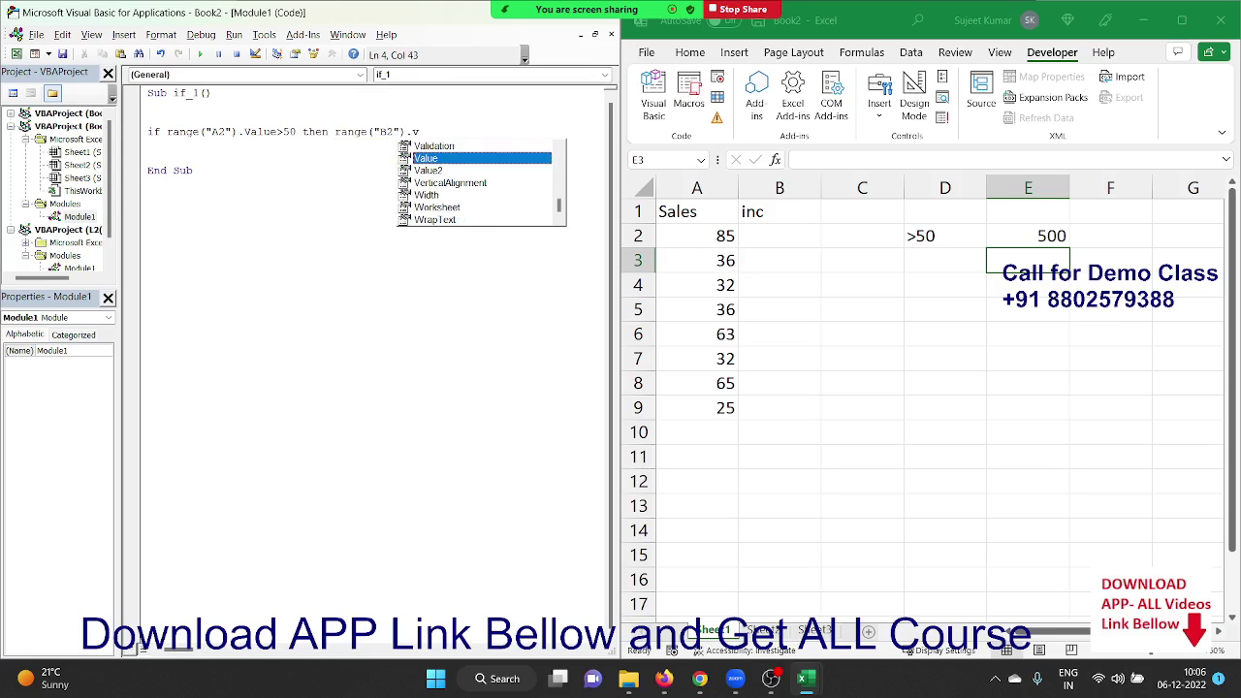
type("e = ")
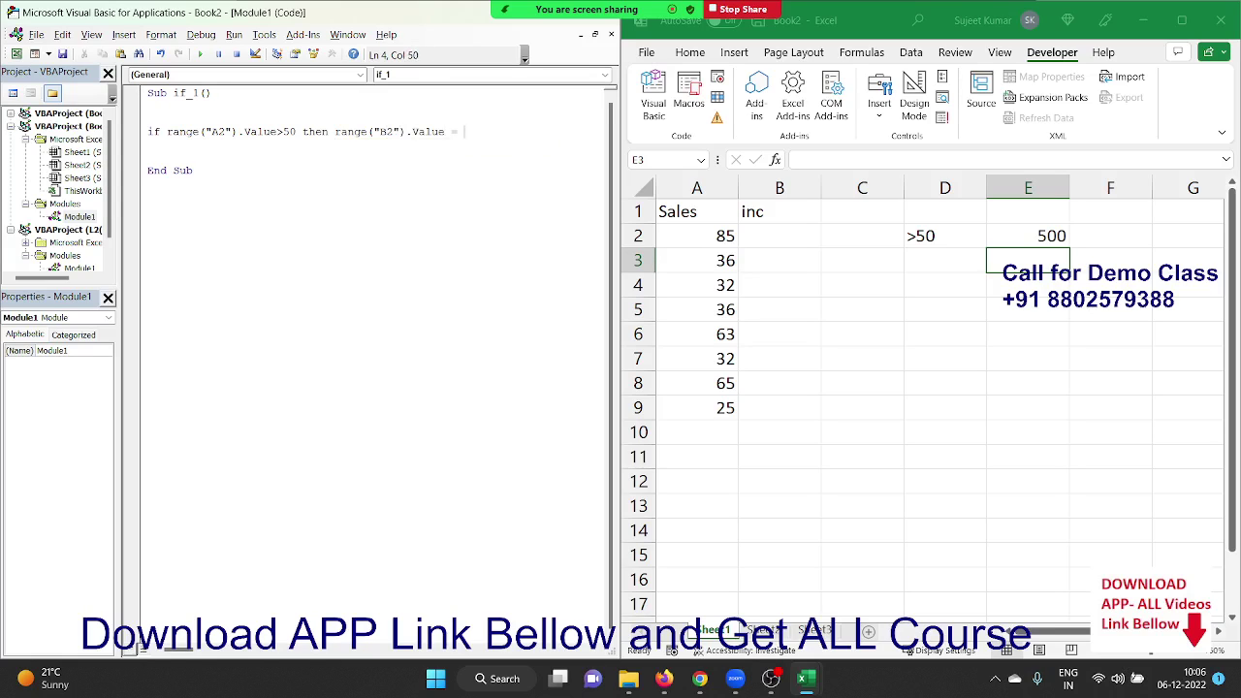
type("500")
key("Return")
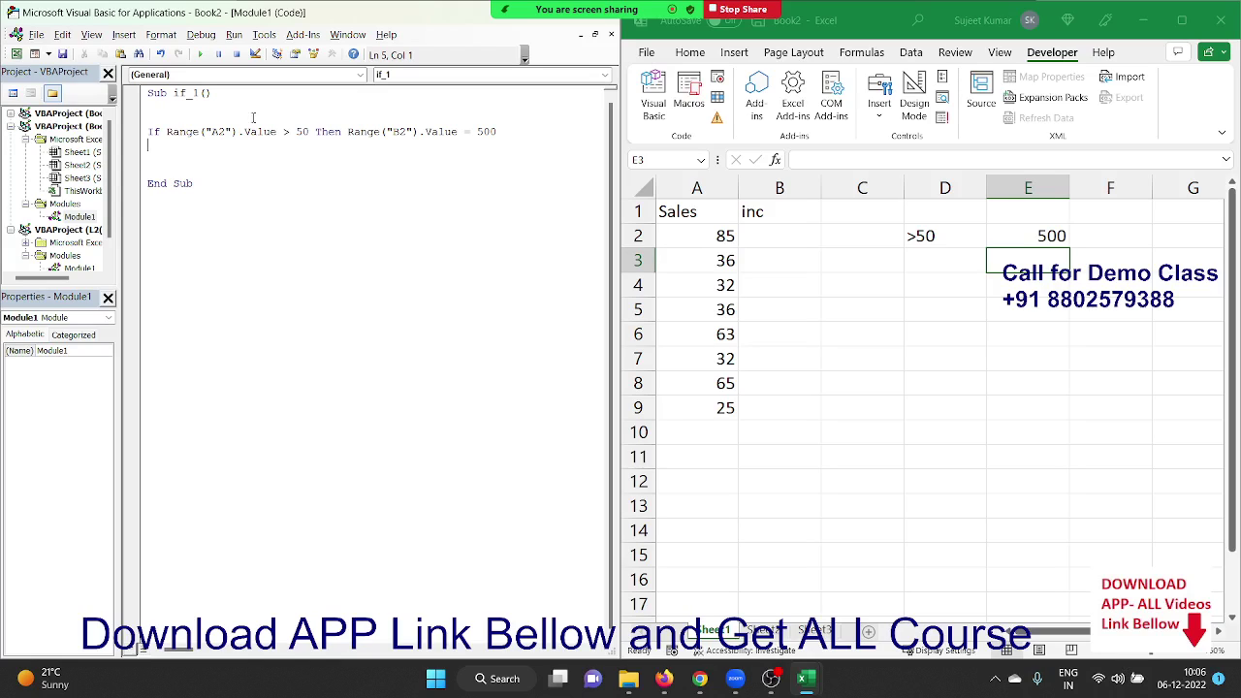
- Try splitting the If into a block with End If, then restore the one-line If
left_click(347, 132)
key("Return")
key("Down")
type("e")
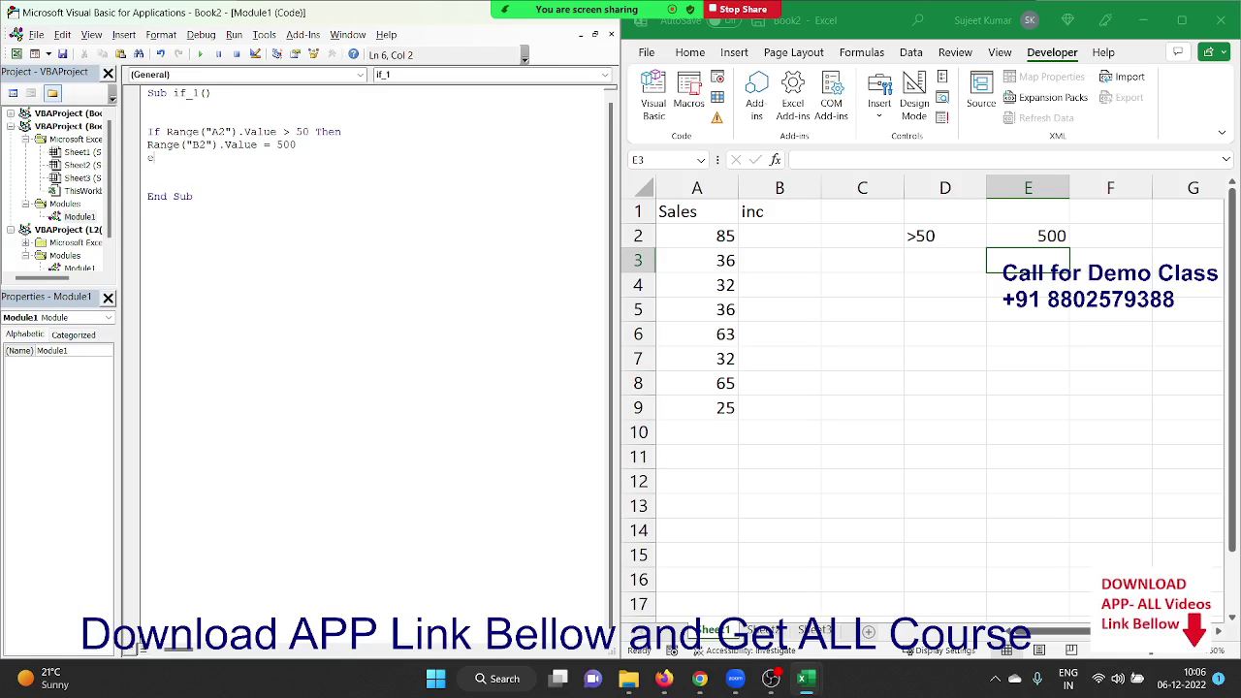
type("nd if")
key("BackSpace")
key("BackSpace")
key("BackSpace")
left_click(347, 135)
key("Delete")
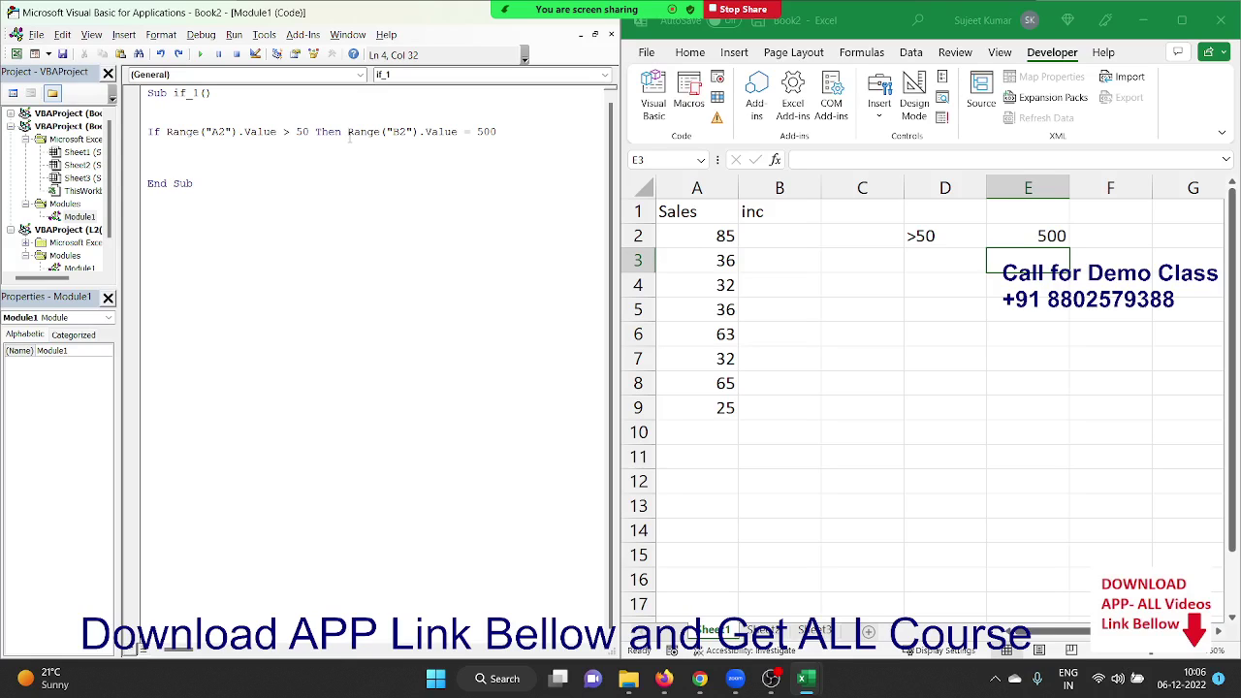
- Remove the extra blank lines, leaving one blank line above and below the If statement
key("Down")
key("Delete")
key("Delete")
key("Up")
key("Up")
key("Up")
key("Down")
key("Return")
key("Up")
key("Up")
key("Up")
key("Return")
key("Up")
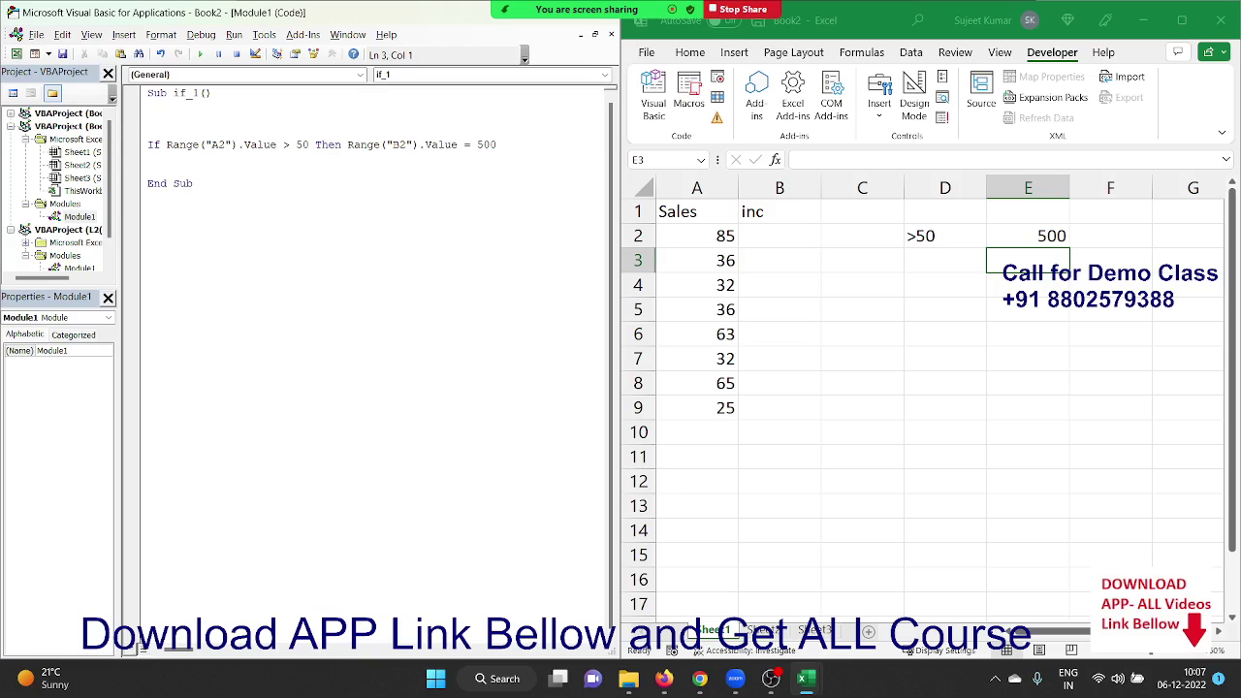
- Wrap the If statement in a For i = 2 To 9 … Next i loop
type("f")
type("or ")
type("i = ")
type("1 ")
type("to")
key("BackSpace")
key("BackSpace")
key("BackSpace")
key("BackSpace")
key("BackSpace")
type("2 ")
type("to 9")
left_click(148, 157)
key("Return")
type("next i")
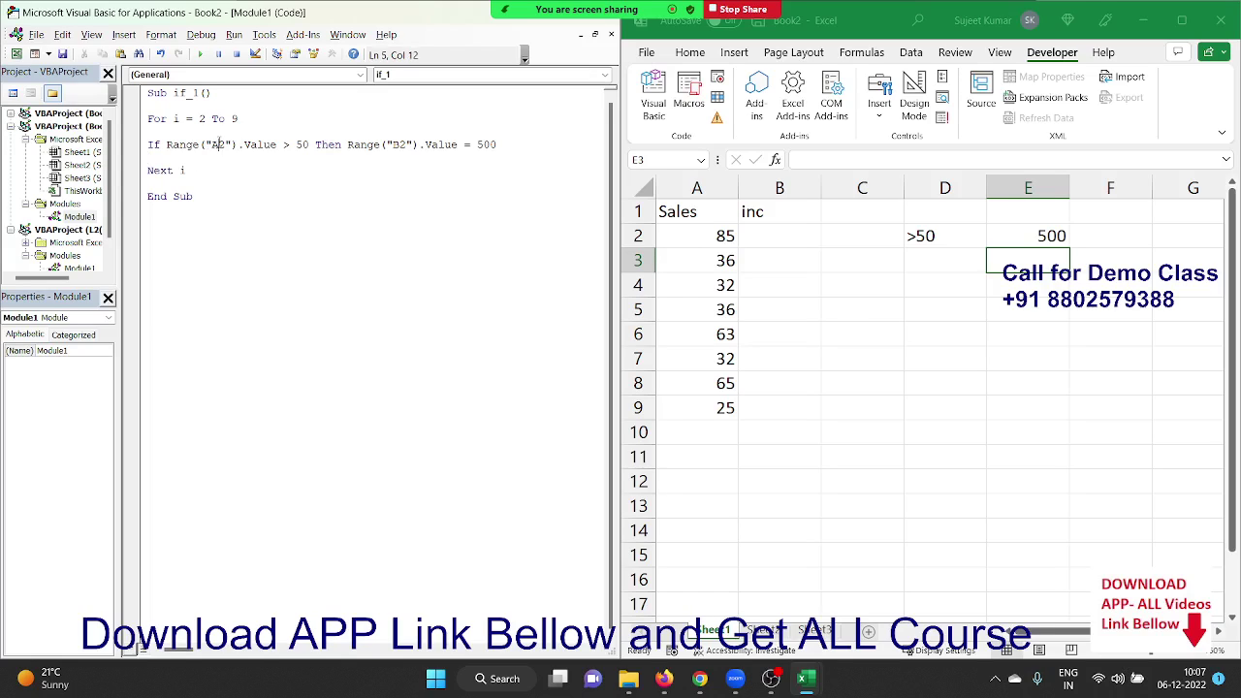
- Change the cell references A2 and B2 to "A" & i and "B" & i
left_click(221, 145)
key("BackSpace")
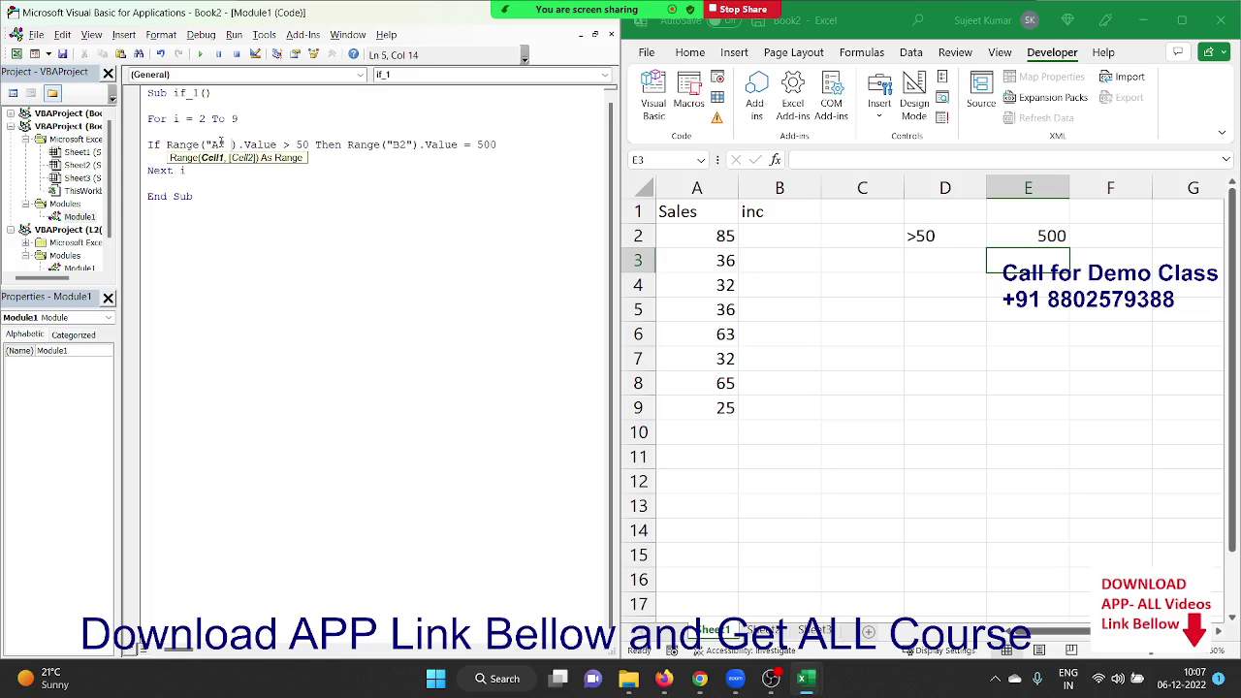
type("& i")
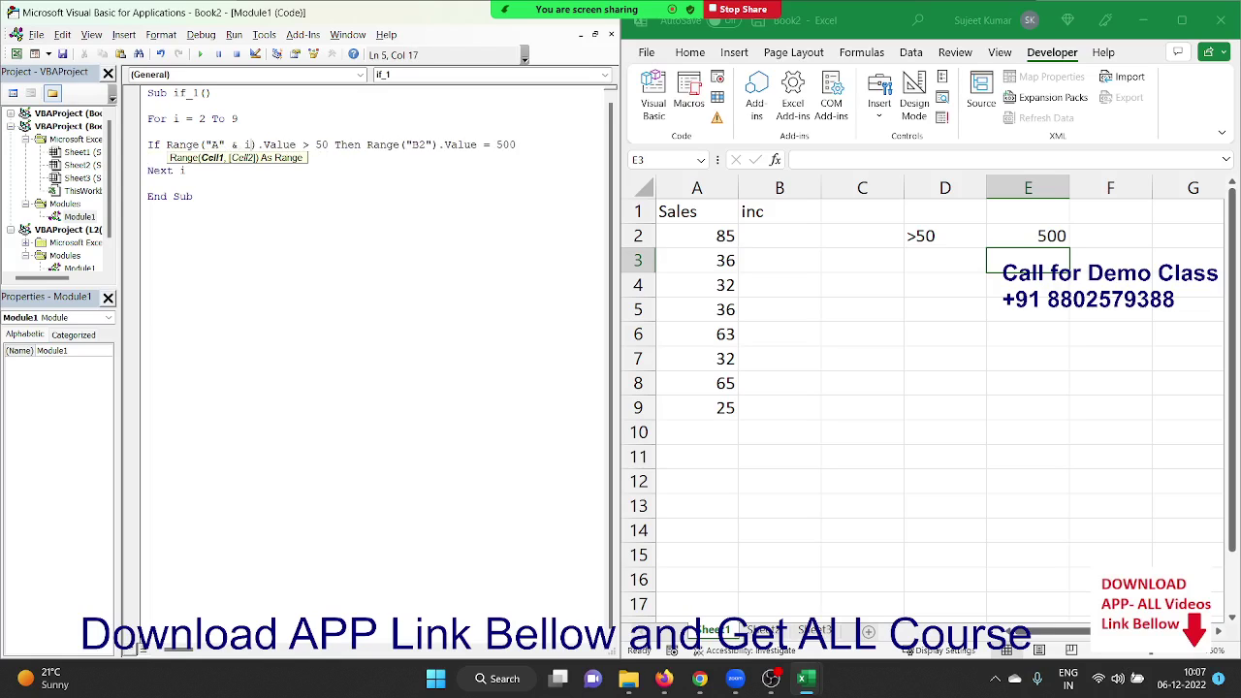
left_click(441, 252)
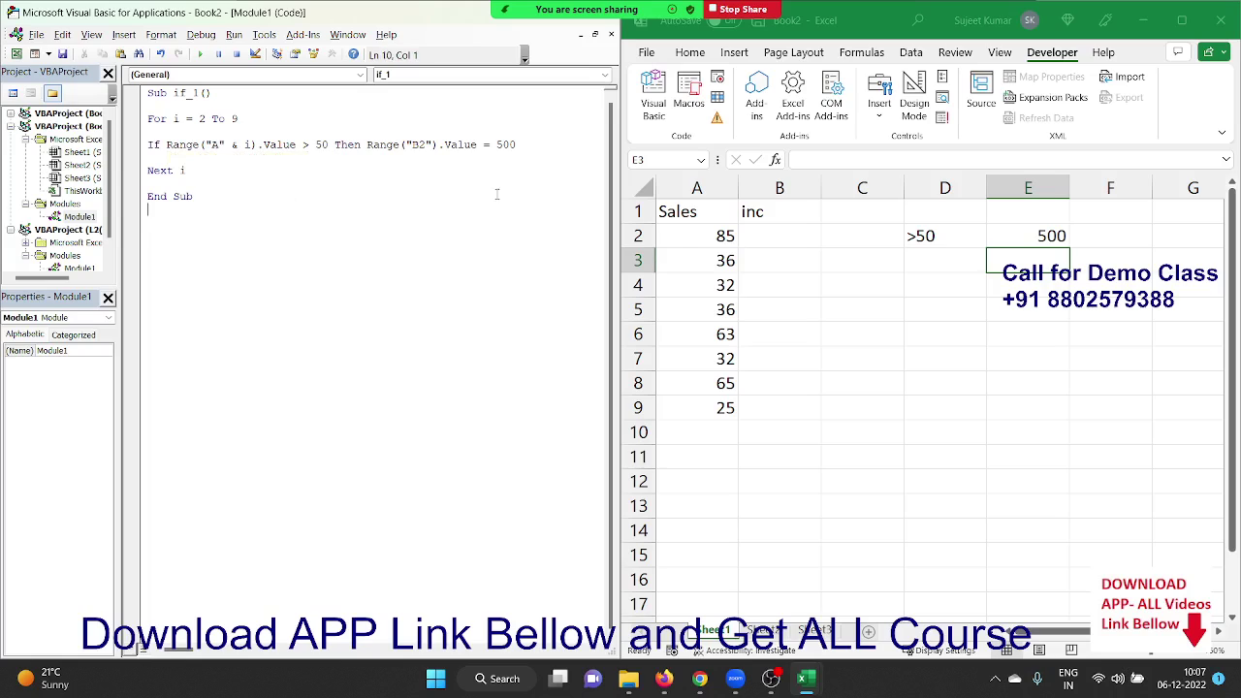
left_click(419, 144)
key("BackSpace")
type("B")
key("Delete")
type("& ")
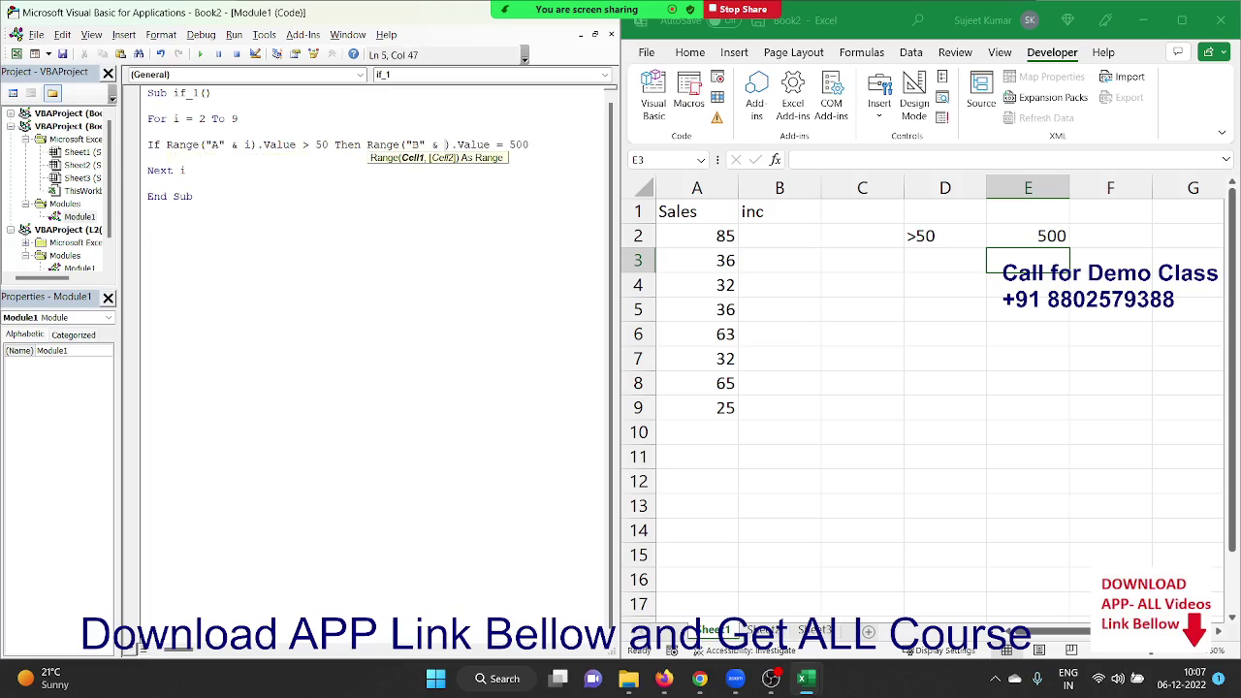
type("i")
left_click(560, 204)
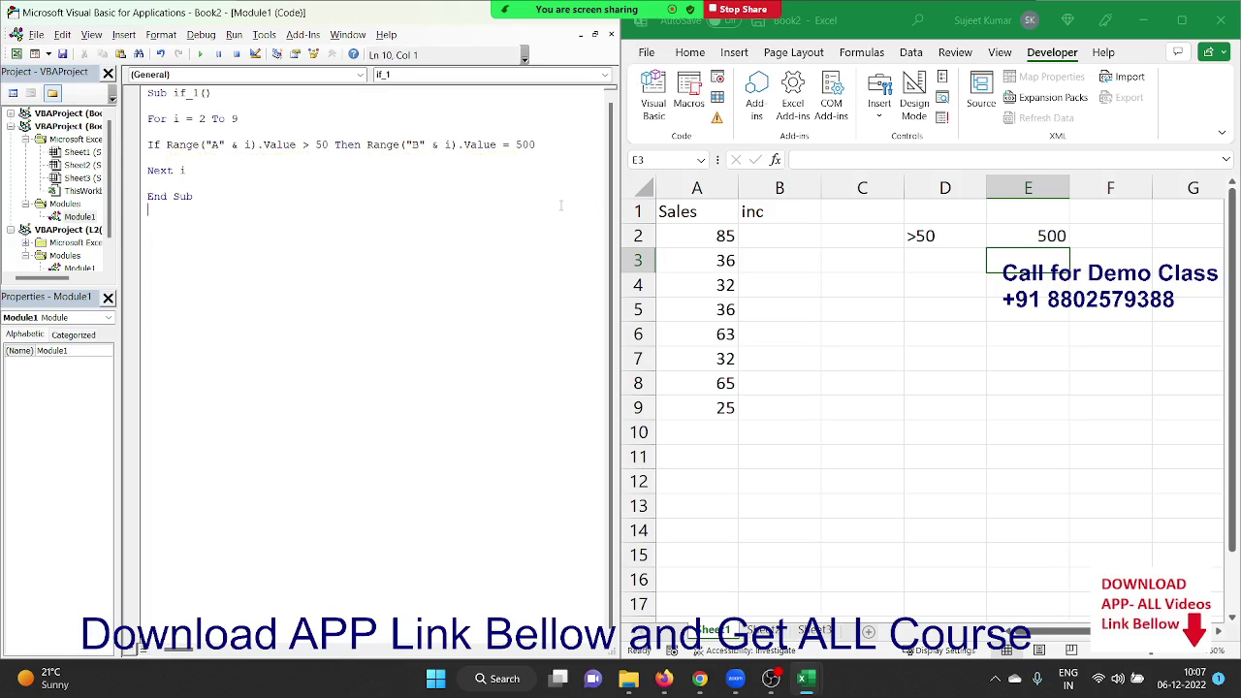
left_click(284, 133)
left_click_drag(253, 146, 212, 146)
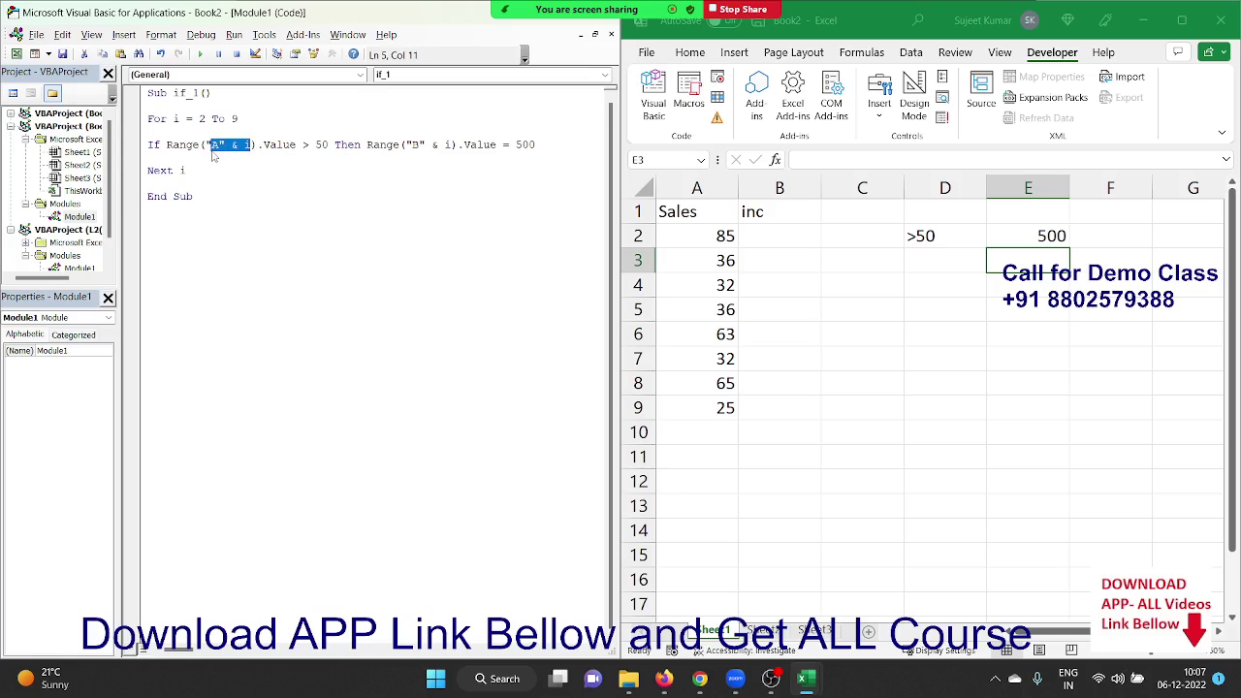
left_click(303, 162)
- Step through if_1 with F8 over rows 2 to 9, writing 500 beside 63 and 65
key("F8")
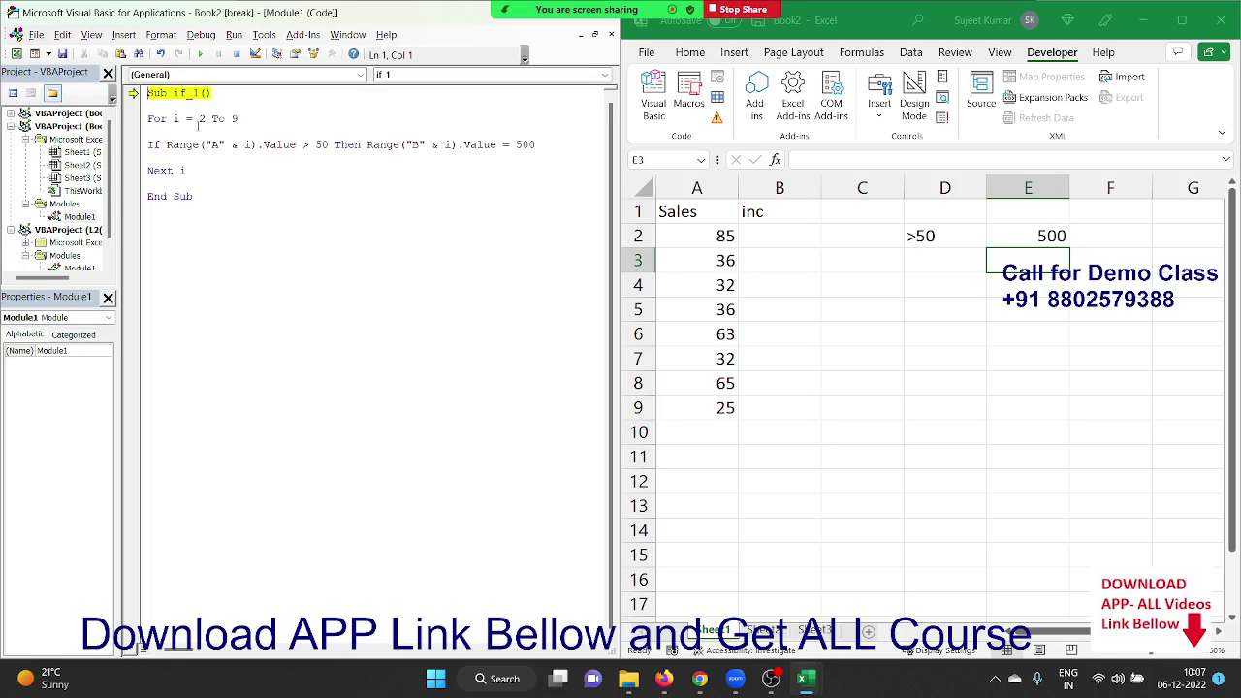
key("F8")
key("F8")
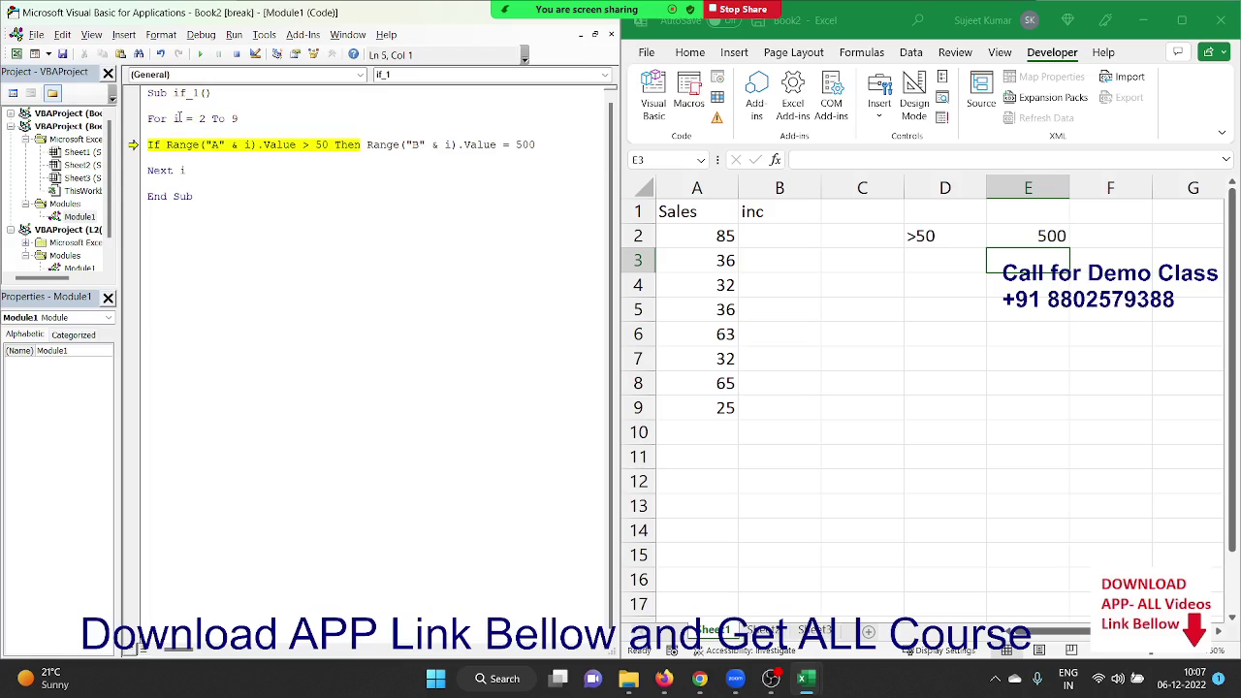
mouse_move(179, 118)
key("F8")
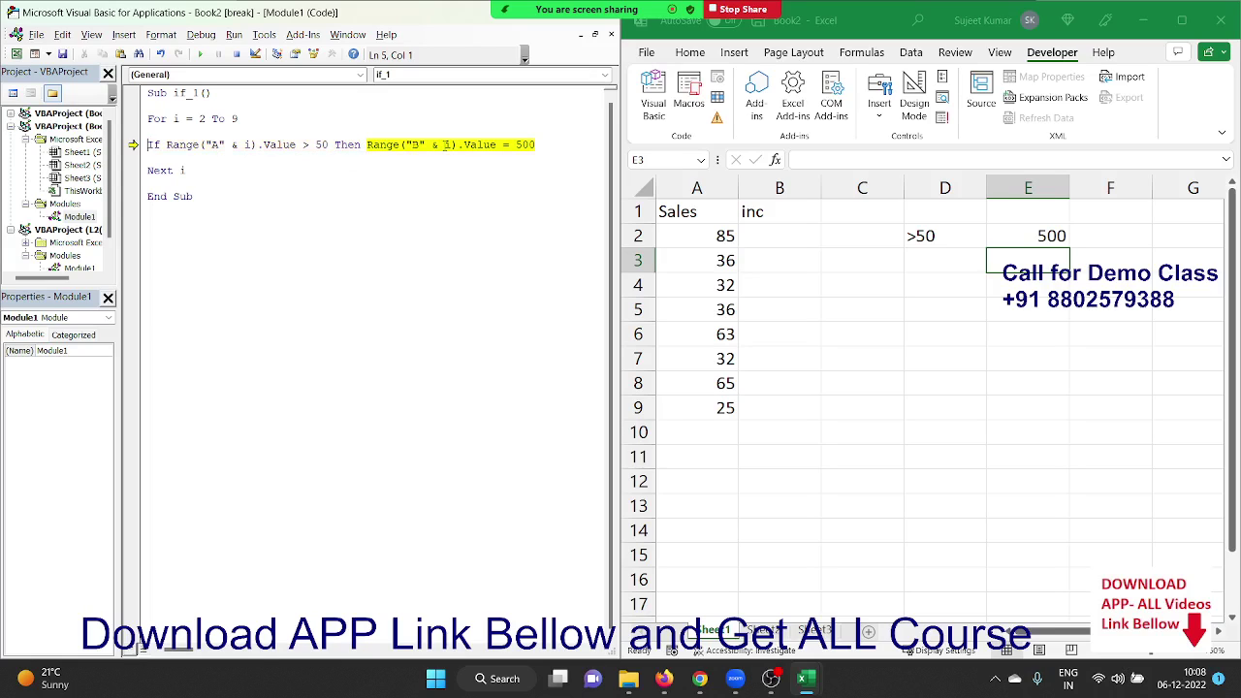
key("F8")
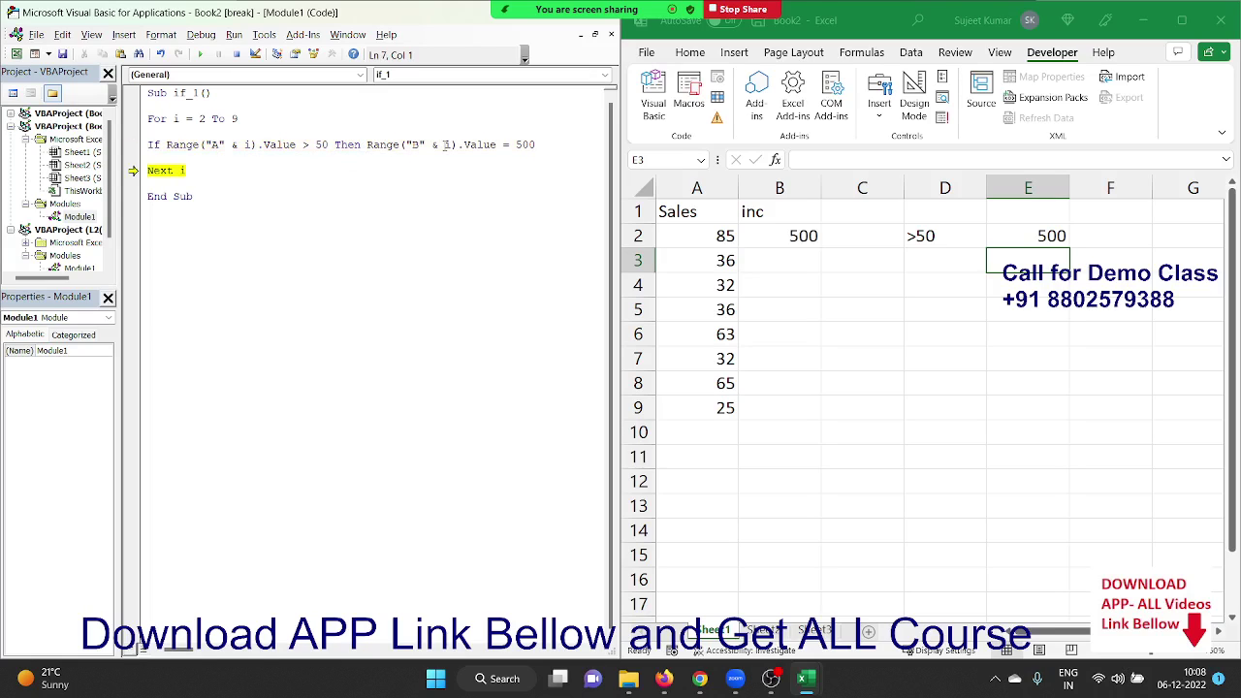
key("F8")
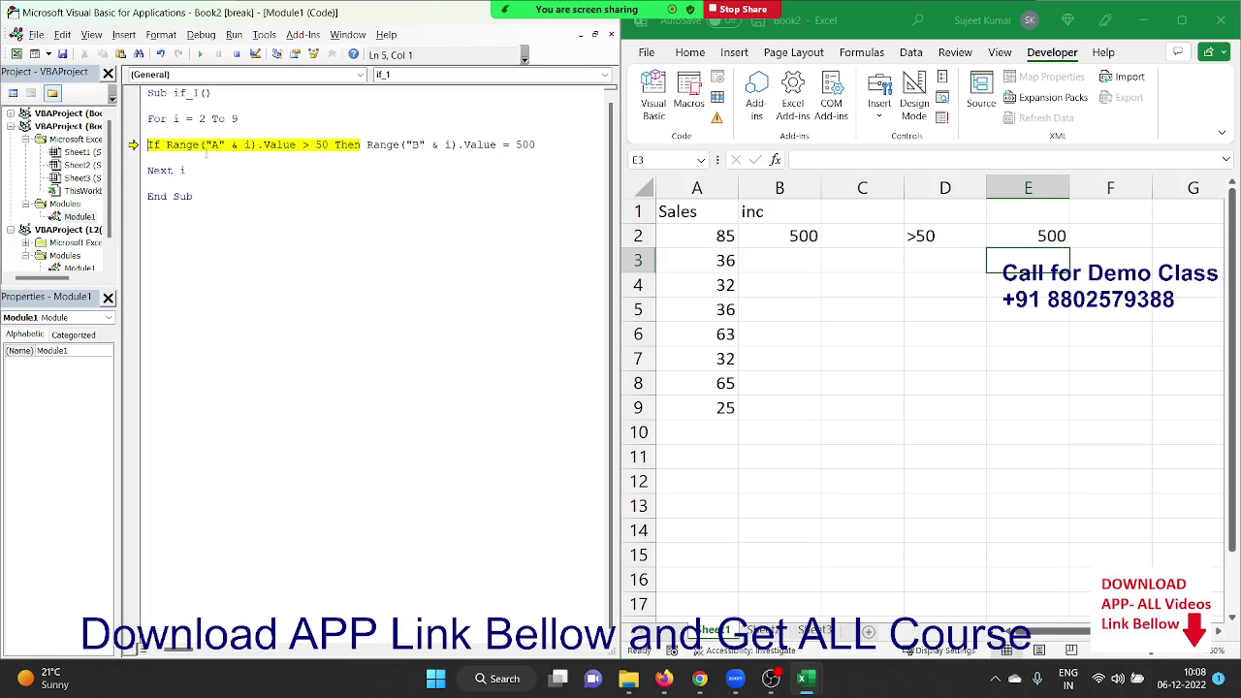
mouse_move(186, 144)
key("F8")
key("F8")
key("F8")
key("F8")
key("F8")
key("F8")
key("F8")
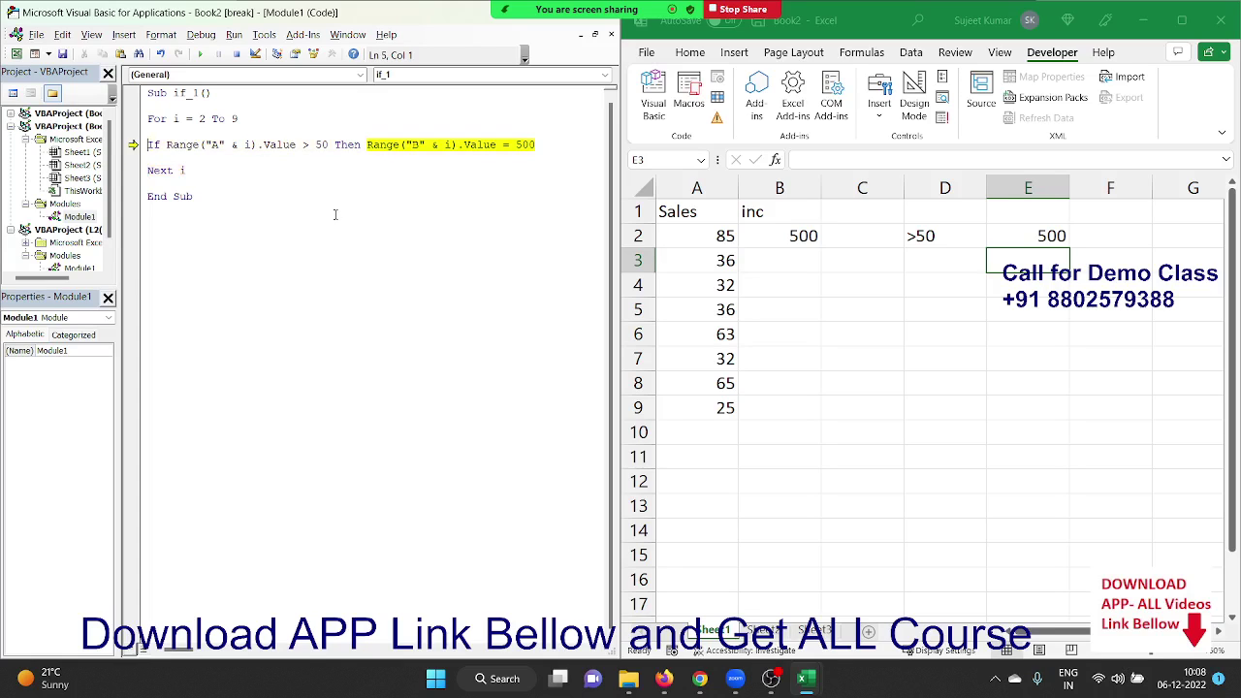
key("F8")
key("F8")
key("F8")
key("F8")
key("F8")
key("F8")
key("F8")
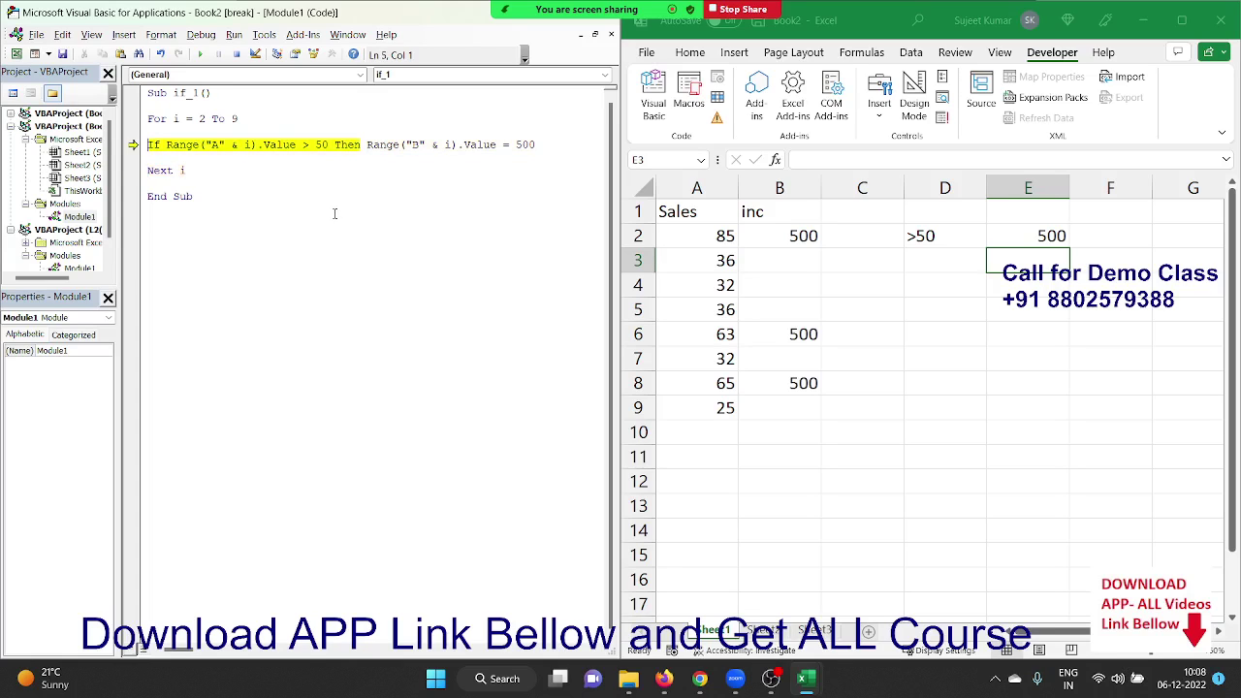
key("F8")
key("F8")
key("F8")
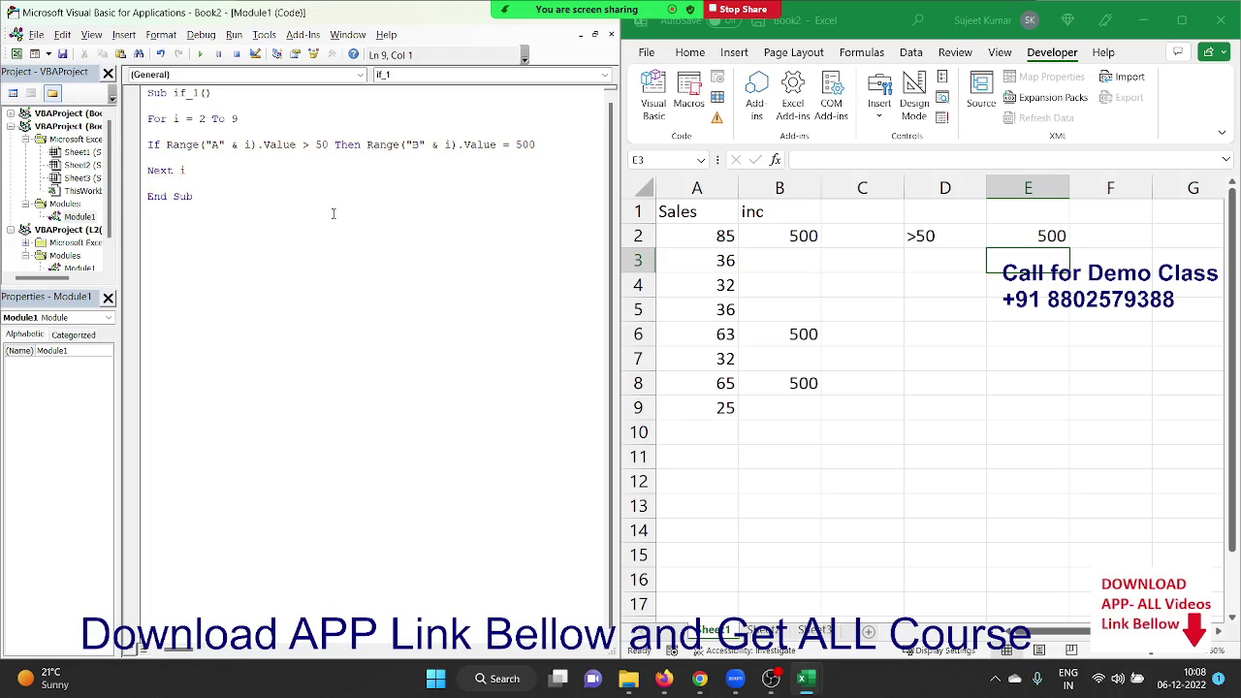
key("F8")
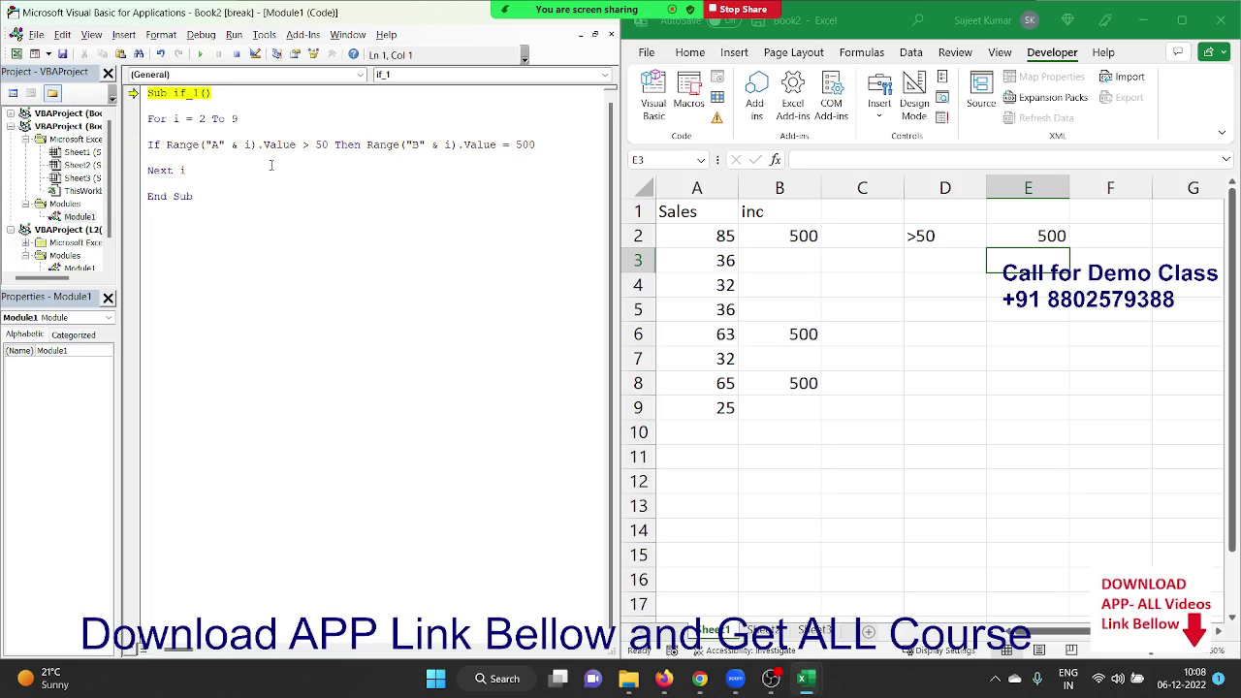
- Stop debugging, then enter the criterion <50 in D3 and 100 in E3
left_click(237, 54)
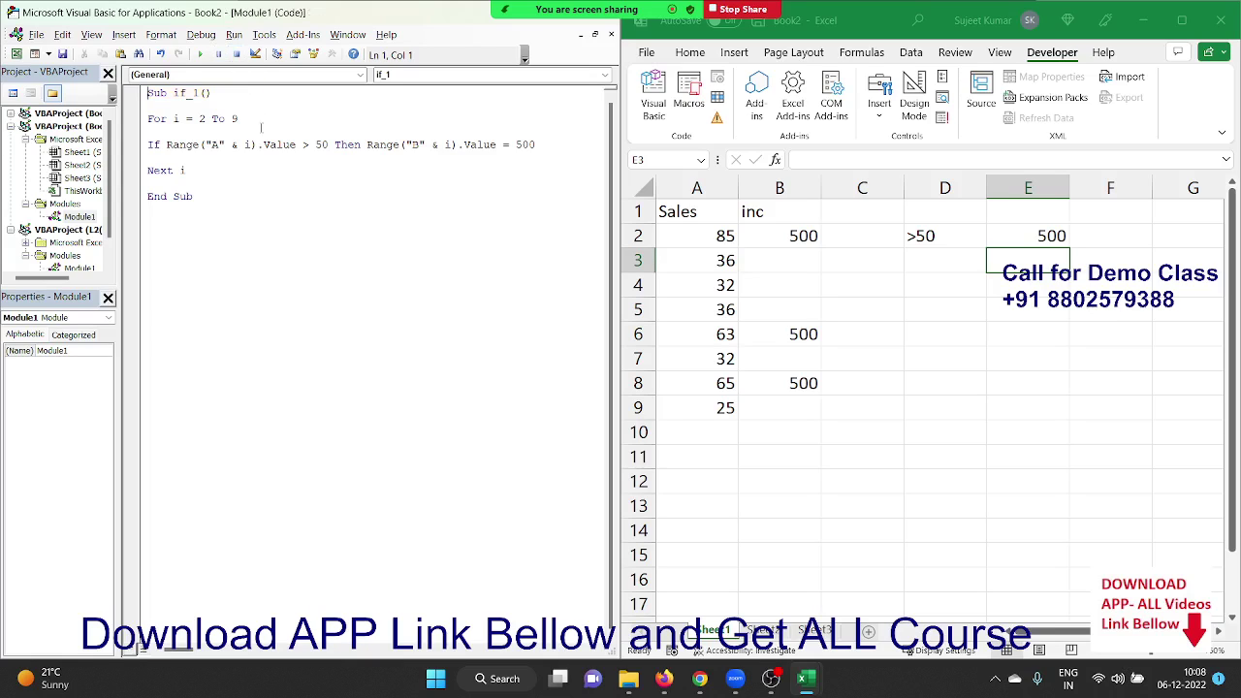
left_click(917, 262)
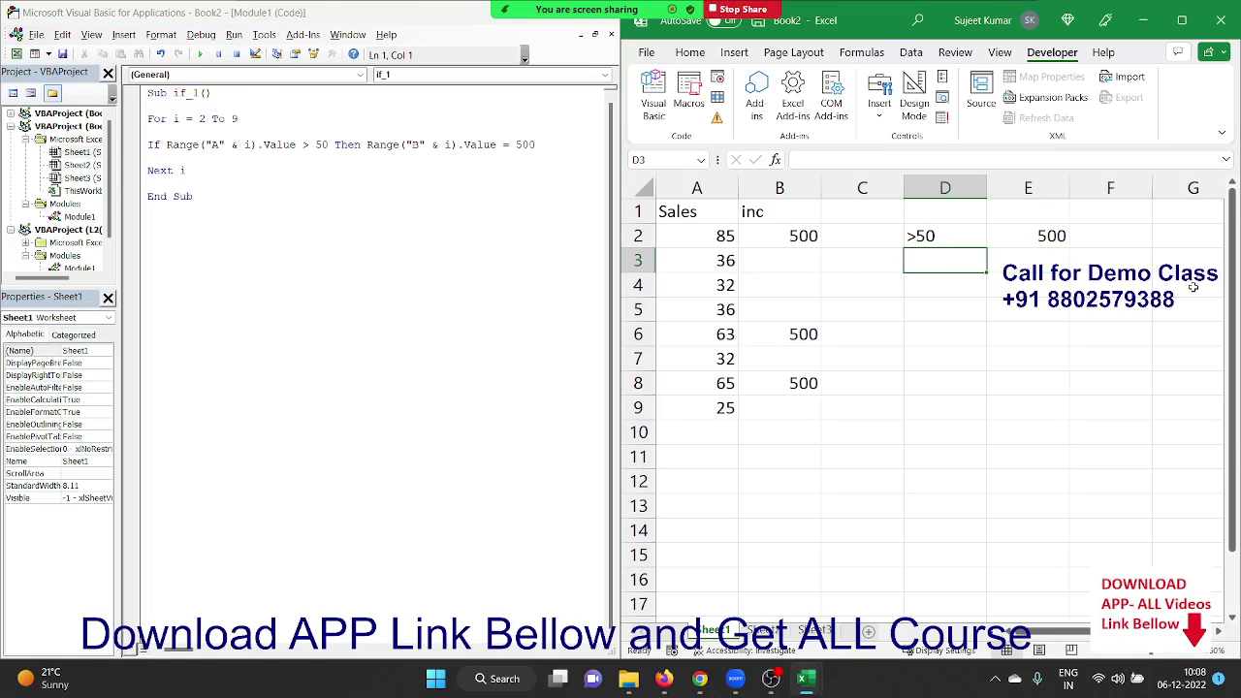
type("<50")
key("Tab")
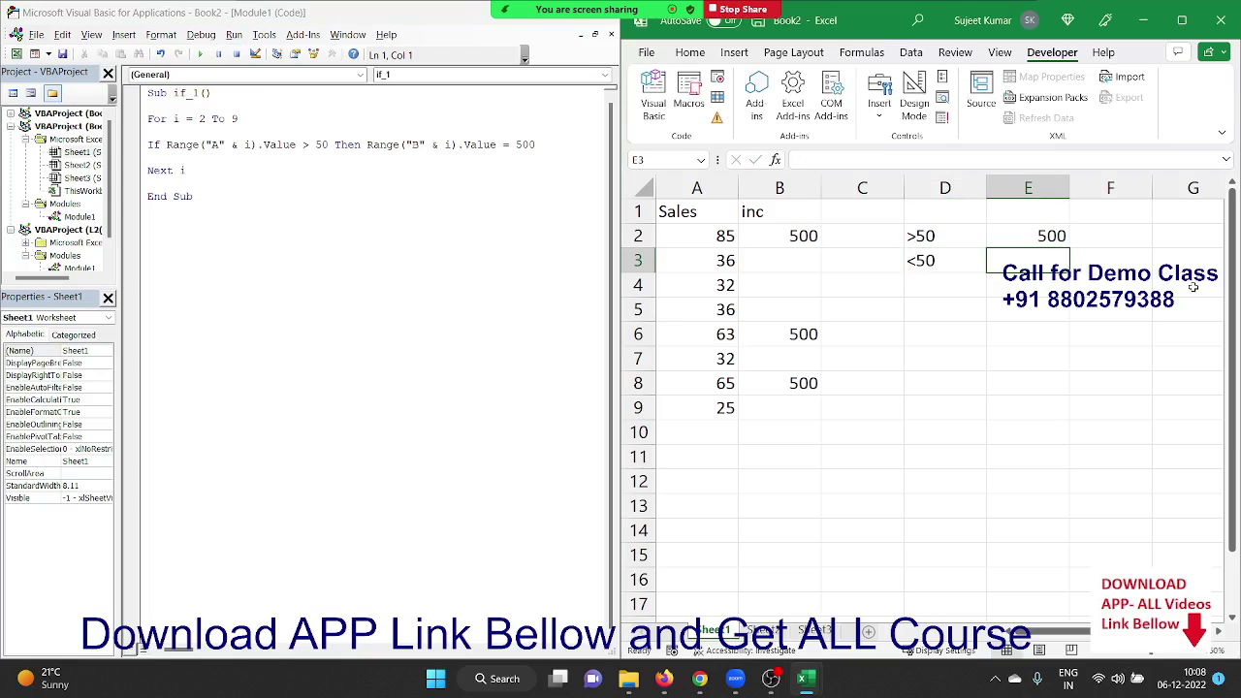
type("100")
key("Return")
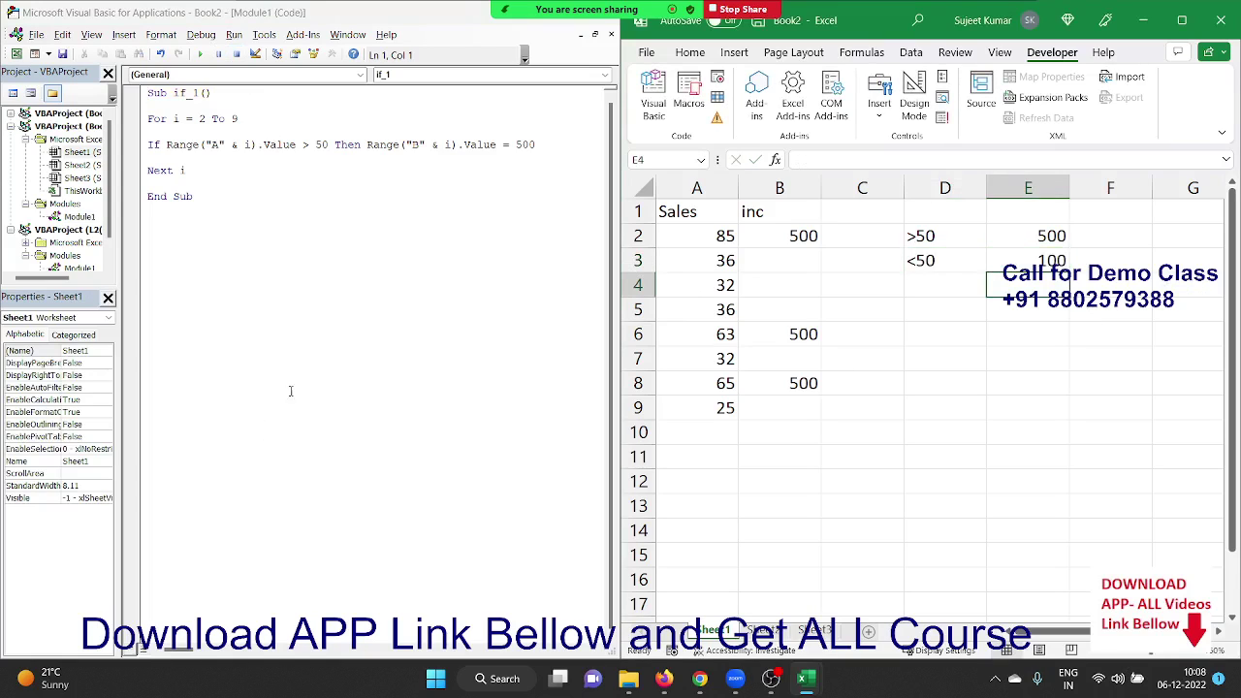
- Paste a copy of the macro below End Sub and rename it to if_2
left_click_drag(357, 306, 94, 109)
key("ctrl+c")
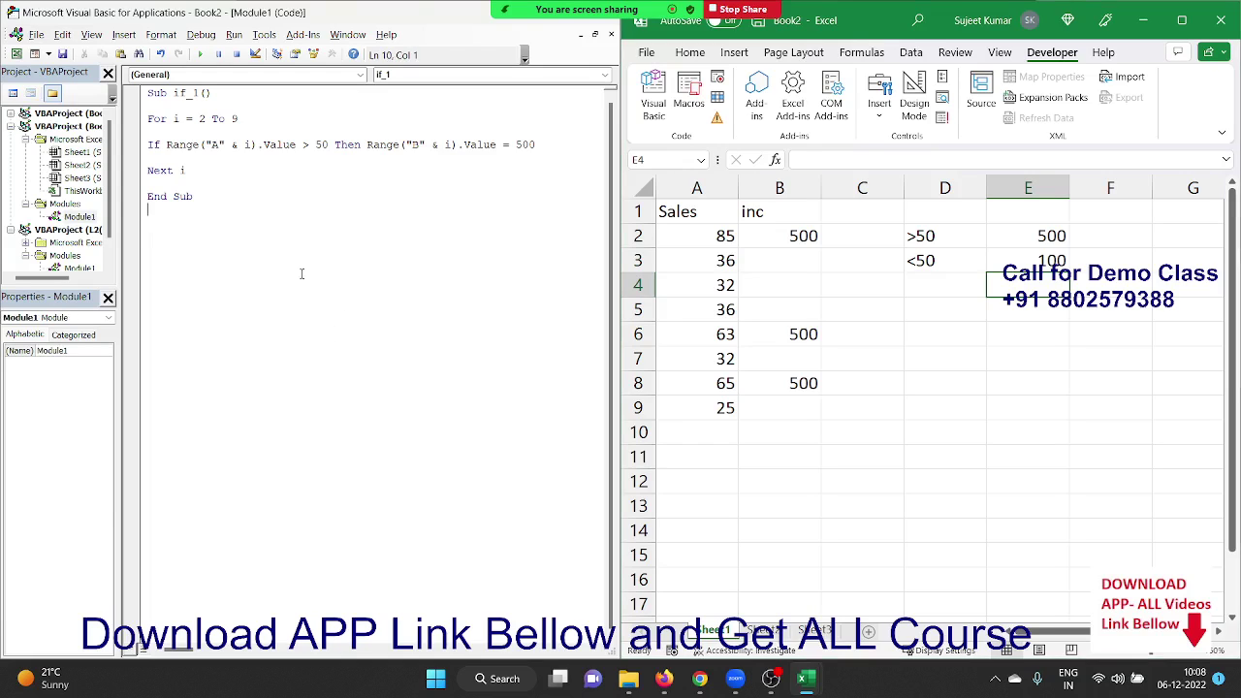
left_click(149, 234)
key("ctrl+v")
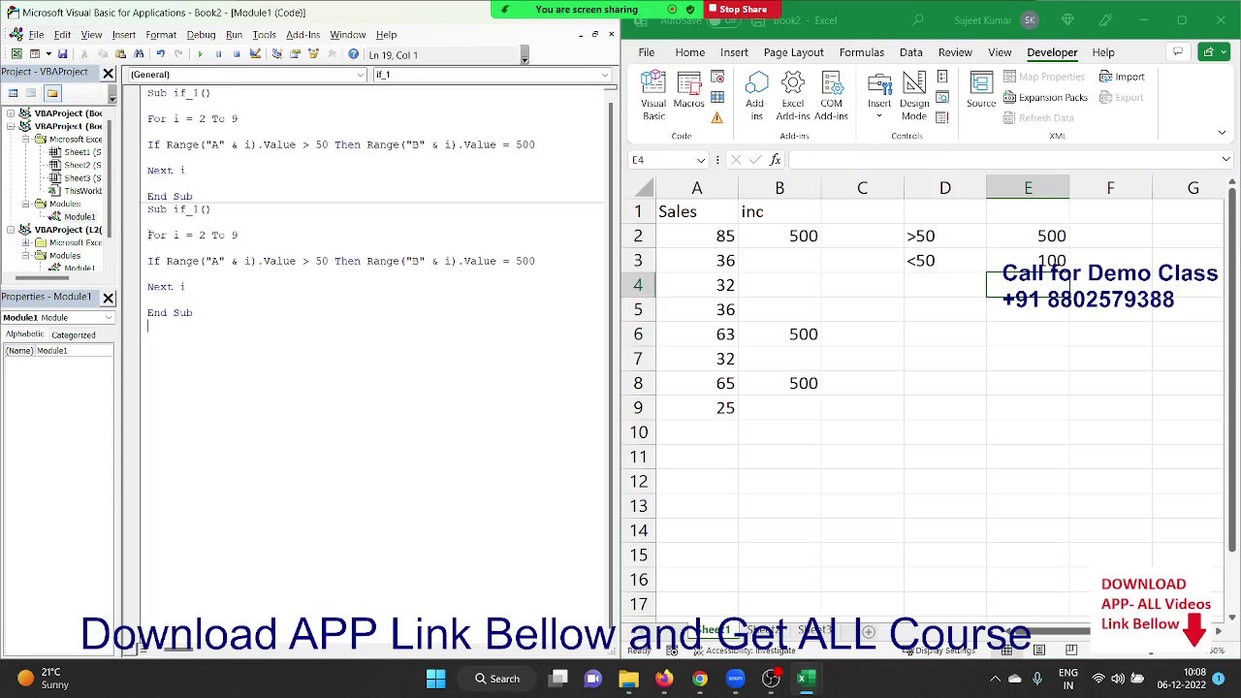
left_click(196, 209)
key("Delete")
type("2")
- Turn if_2's If into a multi-line block with an Else branch repeating the column B assignment
left_click(368, 263)
key("Return")
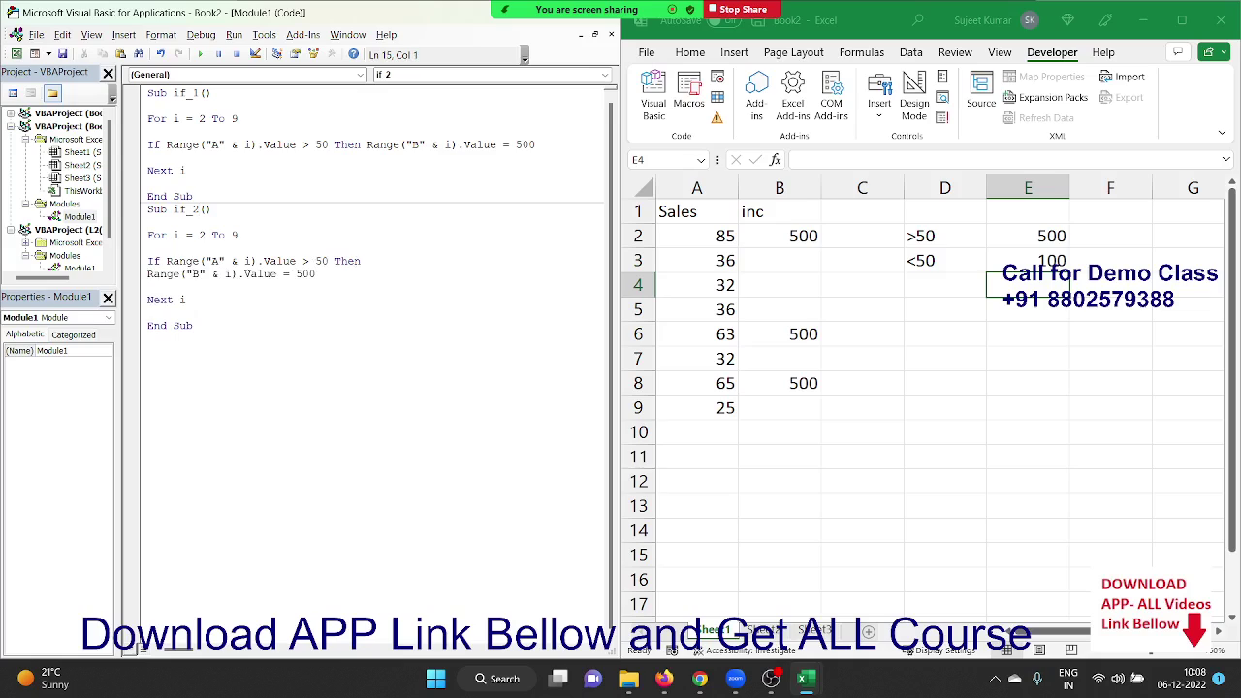
key("shift+Down")
key("ctrl+c")
key("Right")
key("Return")
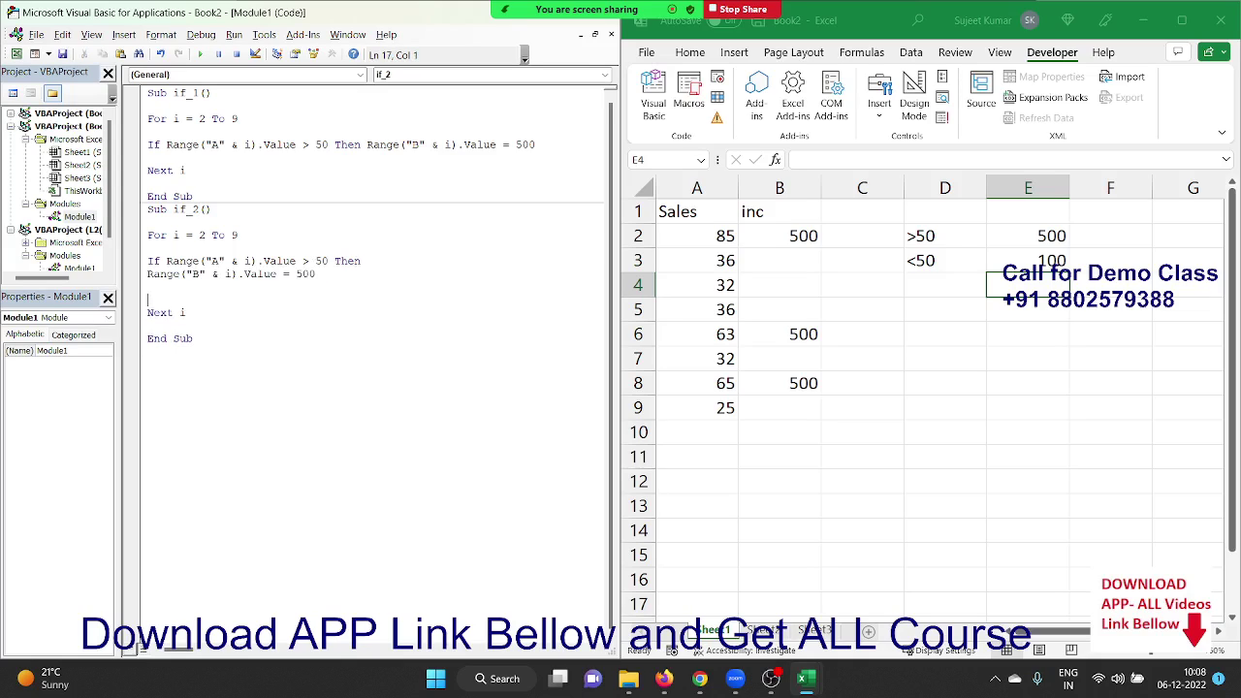
key("Return")
key("Up")
key("Up")
type("Els")
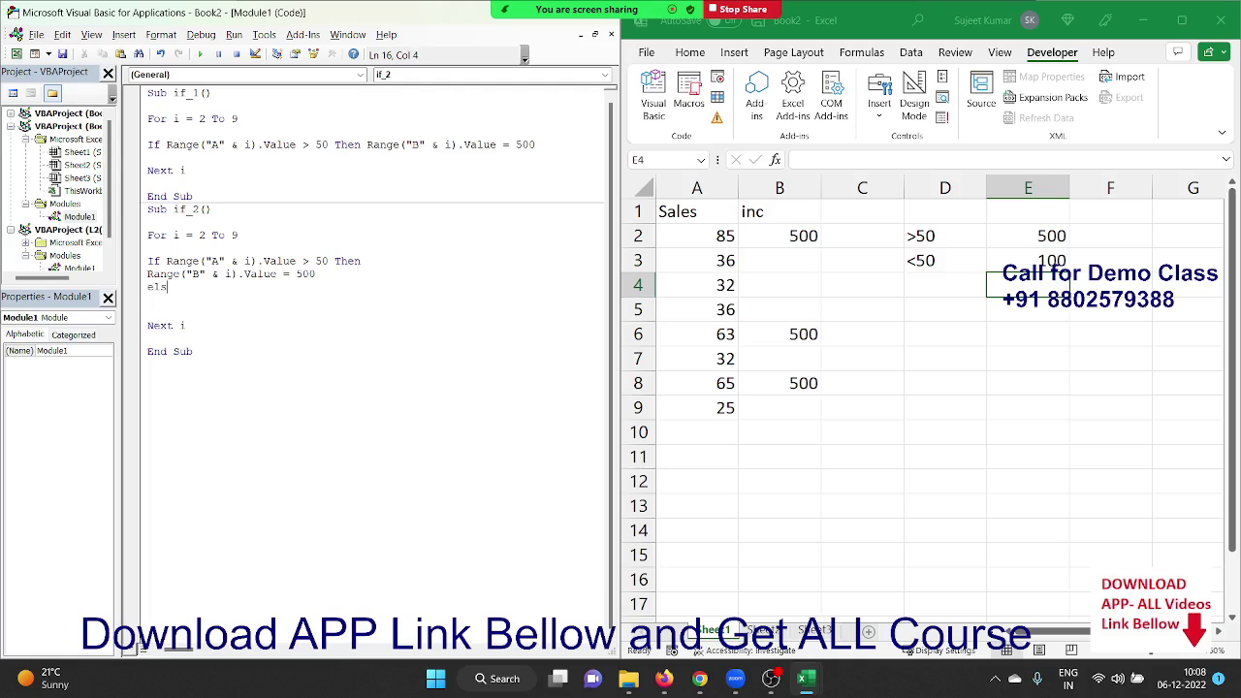
type("e")
key("Return")
key("ctrl+v")
key("Return")
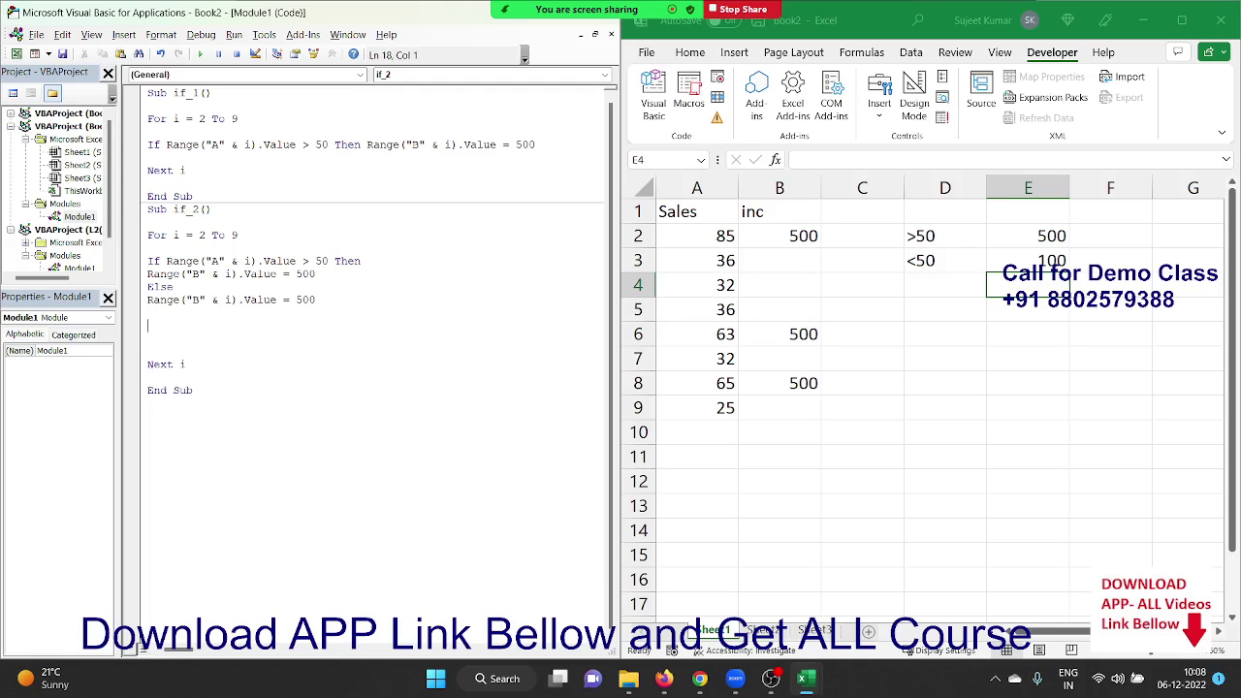
- Close the block with End If, set the Else value to 100, and remove blank lines before Next i
left_click(147, 312)
type("end if")
key("shift+Home")
double_click(308, 299)
type("100")
left_click(333, 360)
left_click(234, 325)
key("Delete")
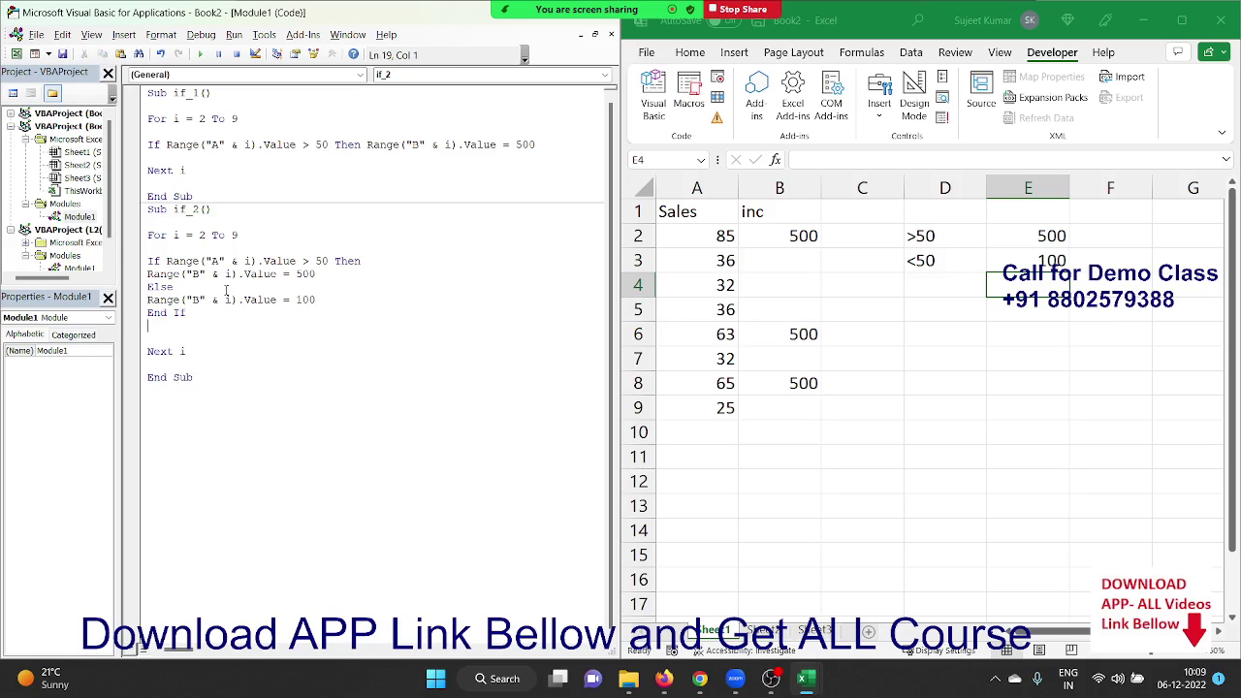
key("Delete")
key("Delete")
- Run if_2 so column B gets 500 or 100 per row, then select its code
left_click(287, 299)
left_click(210, 290)
double_click(185, 274)
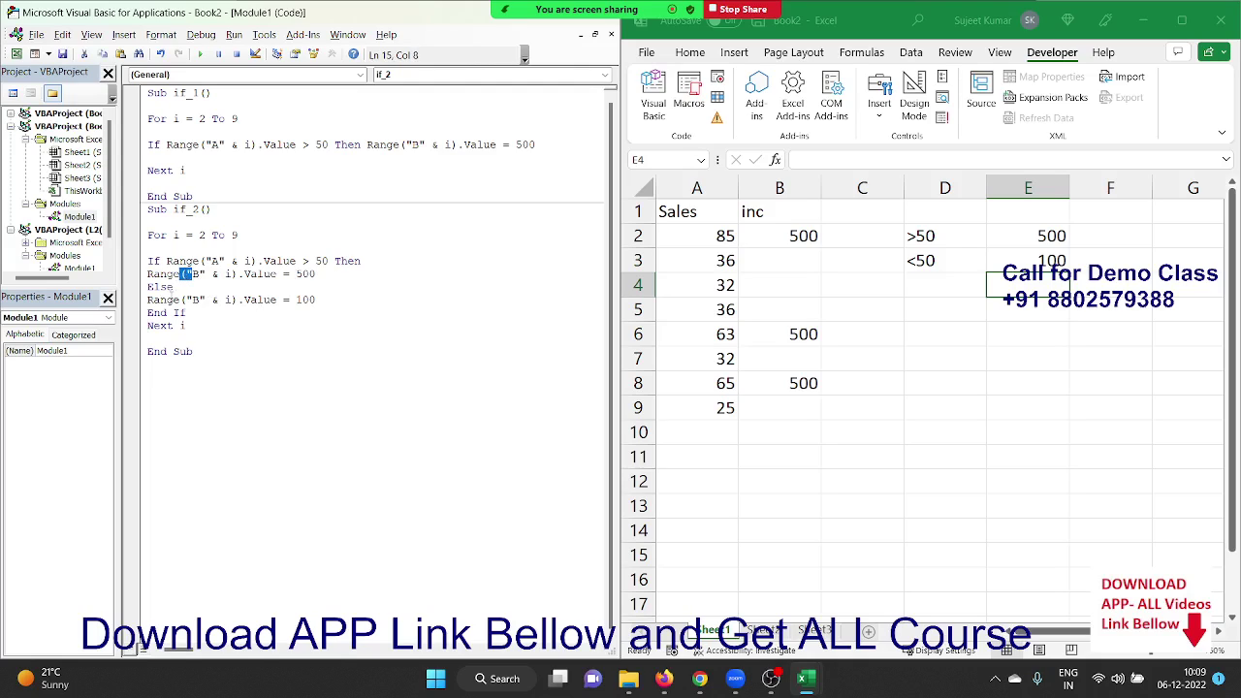
double_click(173, 300)
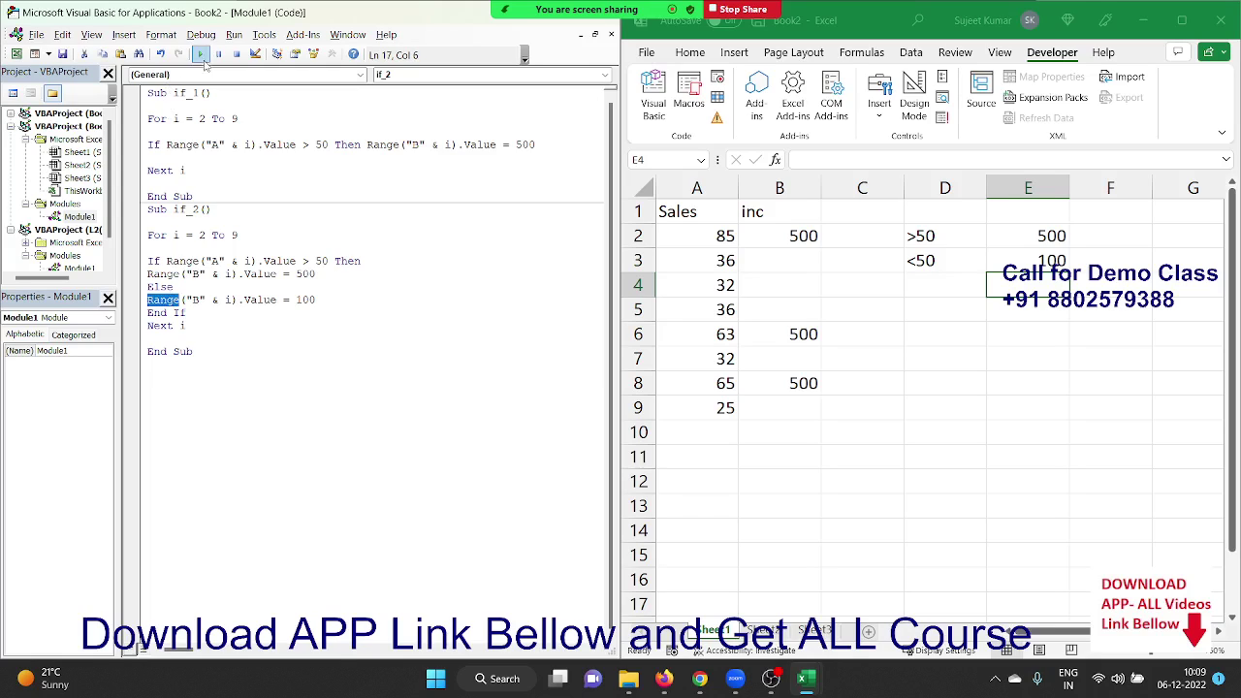
left_click(201, 56)
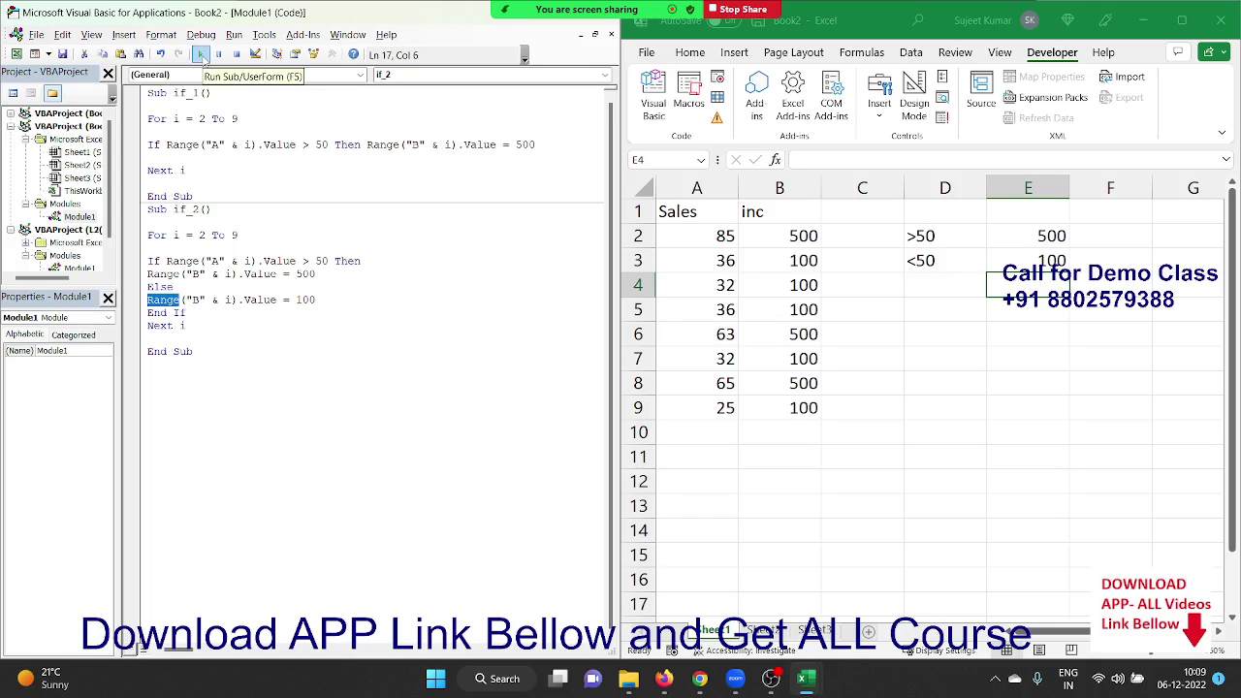
left_click_drag(271, 358, 142, 222)
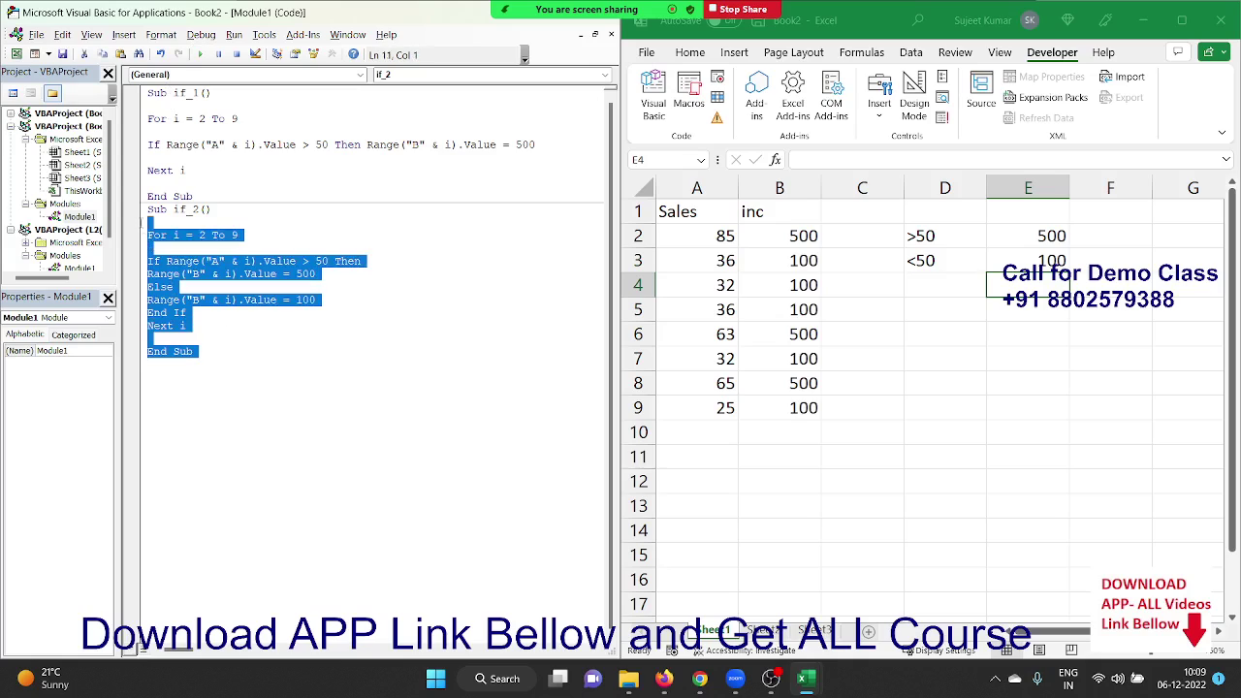
- Paste a copy of the if_2 procedure below the last one and delete its Else branch
left_click(190, 380)
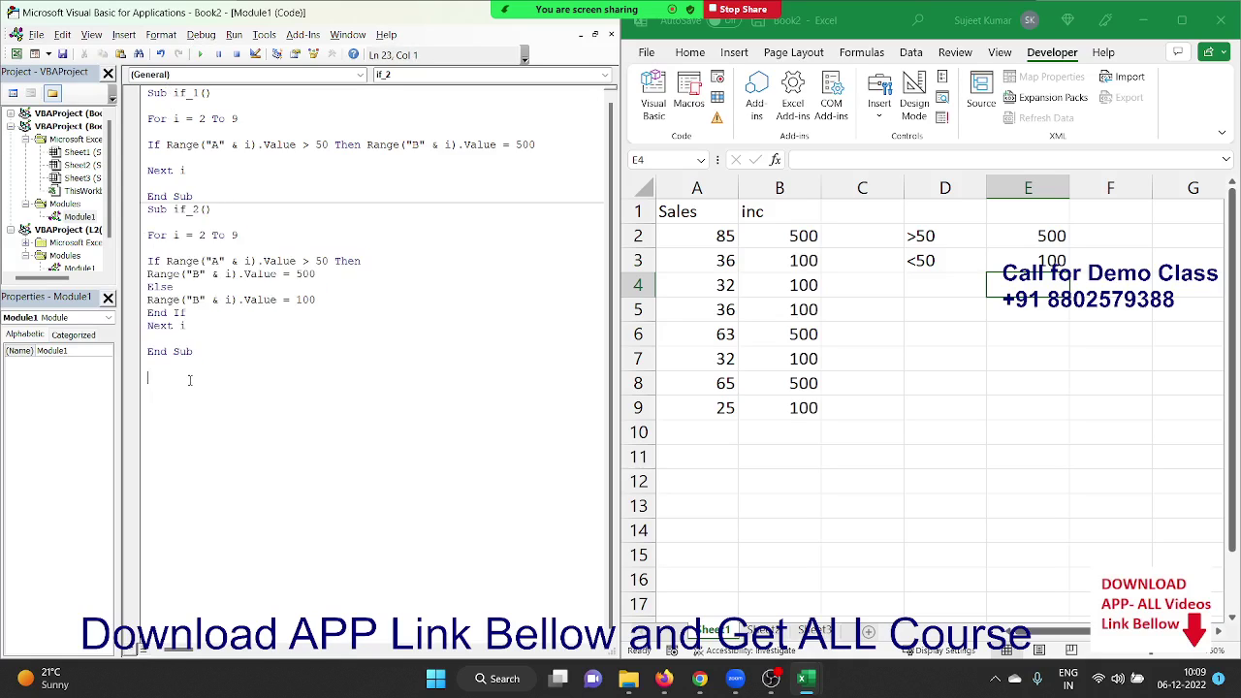
type("Sub if_2()  For i = 2 To 9  If Range(\"A\" & i).Value > 50 Then Range(\"B\" & i).Value = 500 Else Range(\"B\" & i).Value = 100 End If Next i  End Sub")
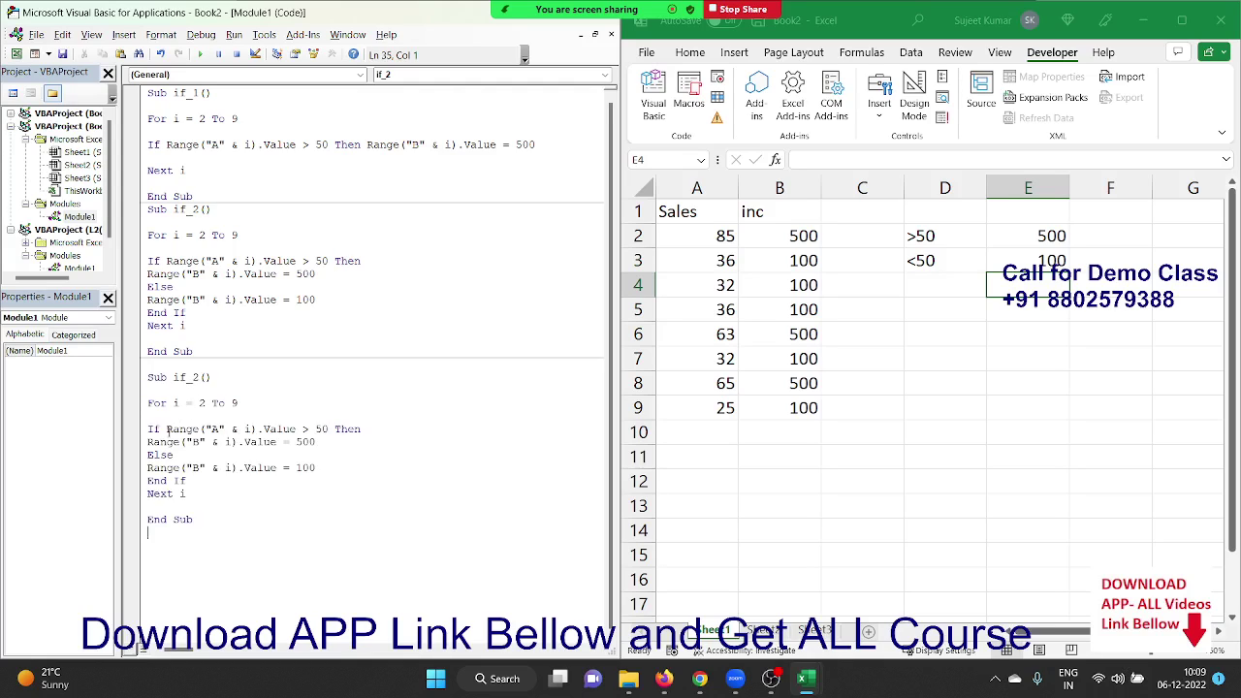
left_click(160, 453)
key("shift+Down")
key("shift+Down")
key("Delete")
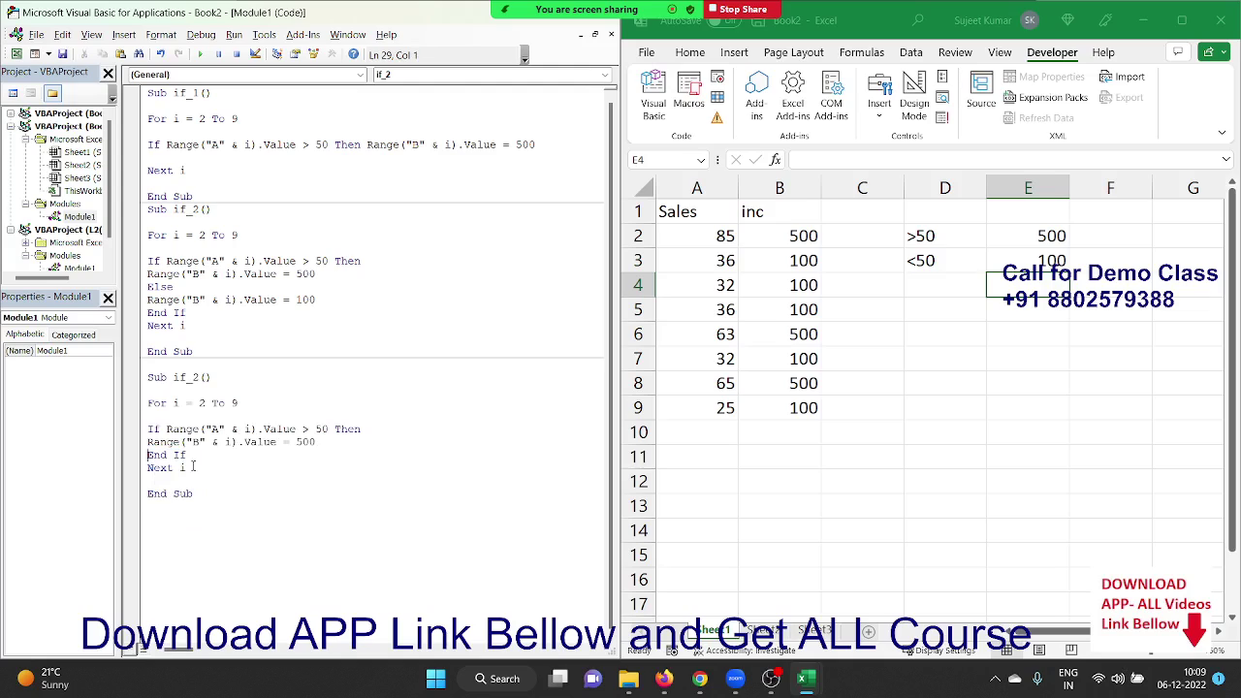
key("End")
key("Return")
key("Return")
key("Return")
key("Up")
key("Up")
key("Up")
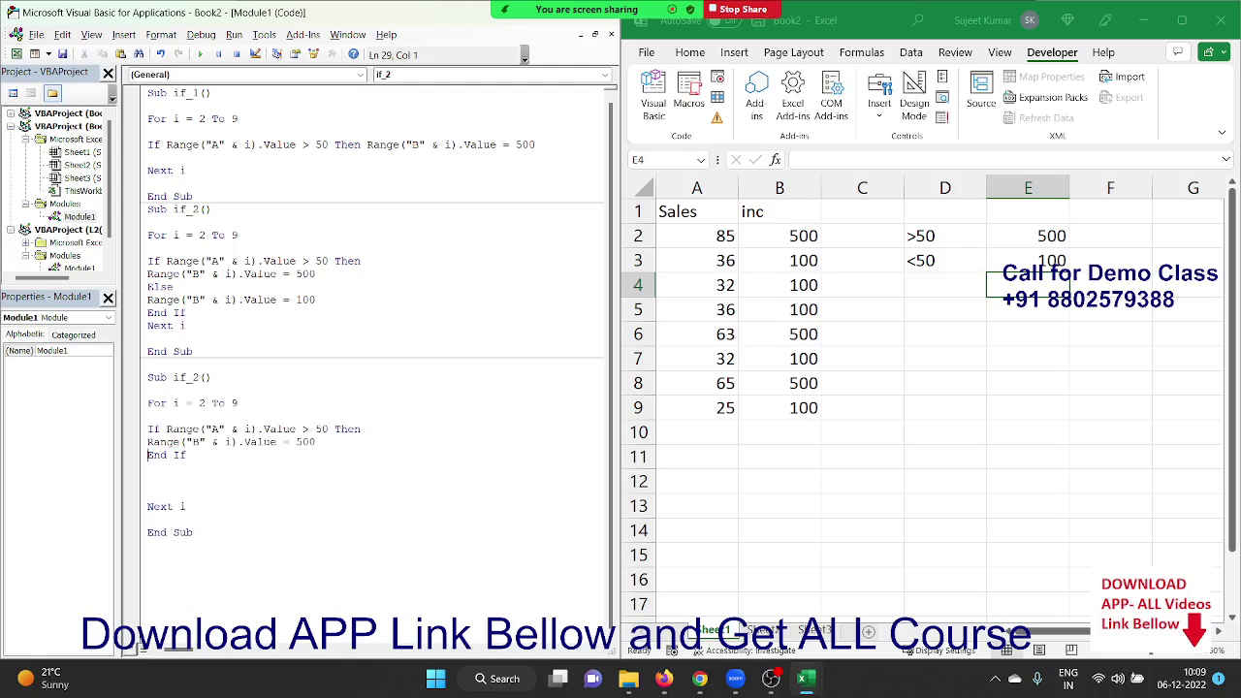
key("Up")
key("Up")
- Add a Range("B" & i).Interior.Color = vbGreen line below the copy's 500 line
left_click_drag(540, 145, 279, 109)
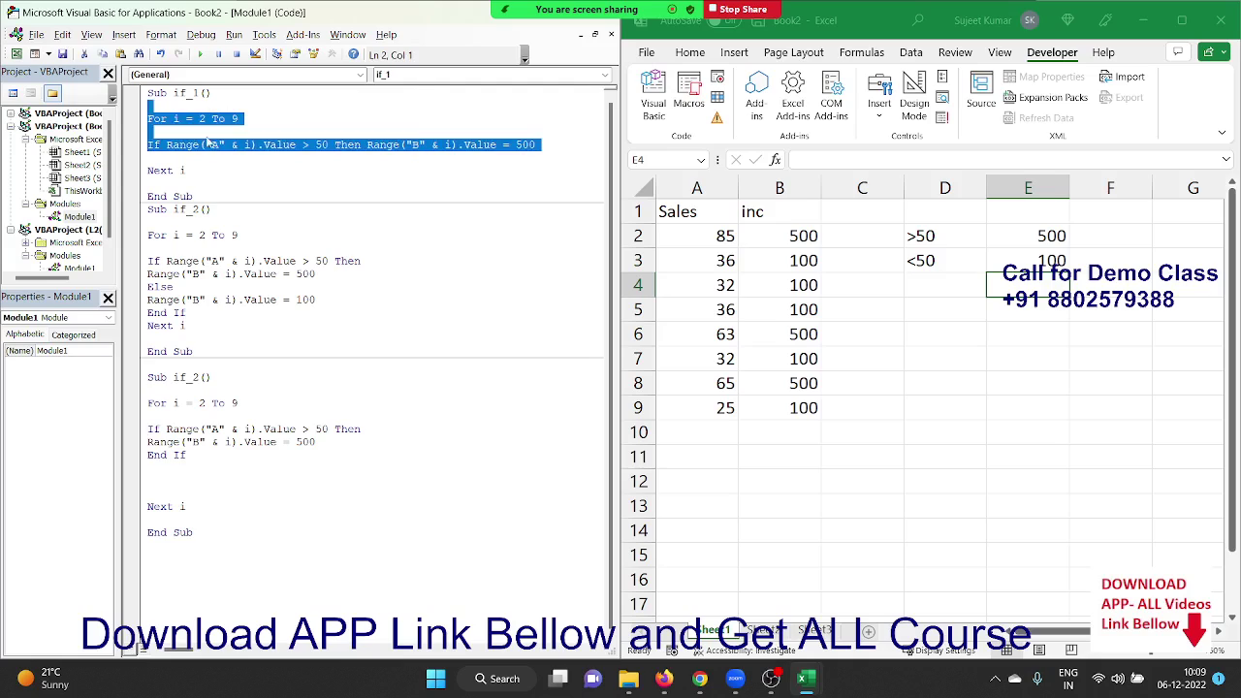
left_click(362, 429)
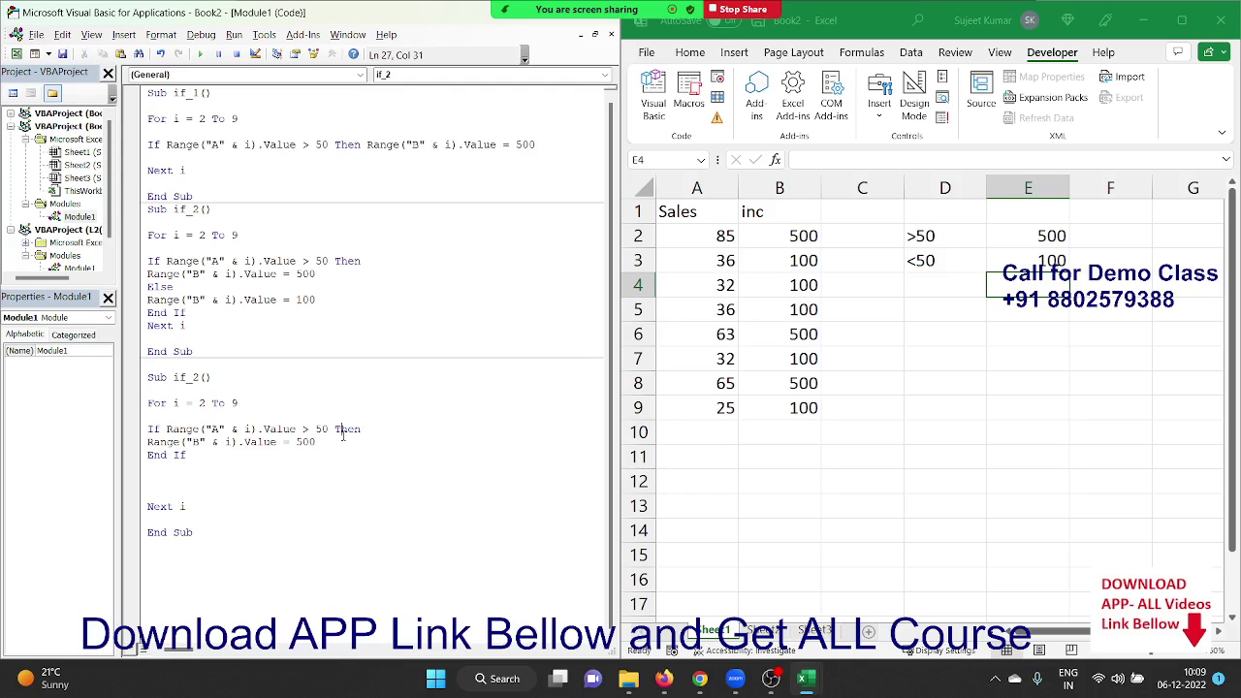
left_click(331, 442)
key("Return")
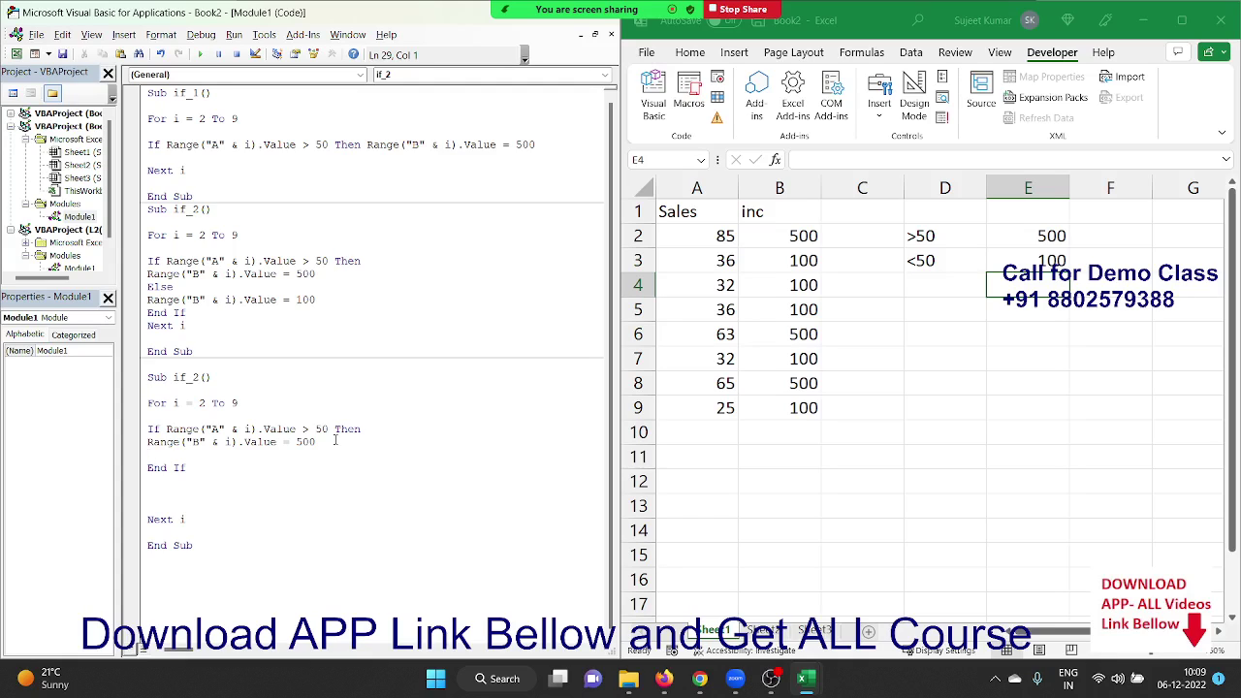
type("Sub if_2()  For i = 2 To 9  If Range(\"A\" & i).Value > 50 Then Range(\"B\" & i).Value = 500 Else Range(\"B\" & i).Value = 100 End If Next i  End Sub")
key("ctrl+z")
type("Range(\"B\" & i).Value =")
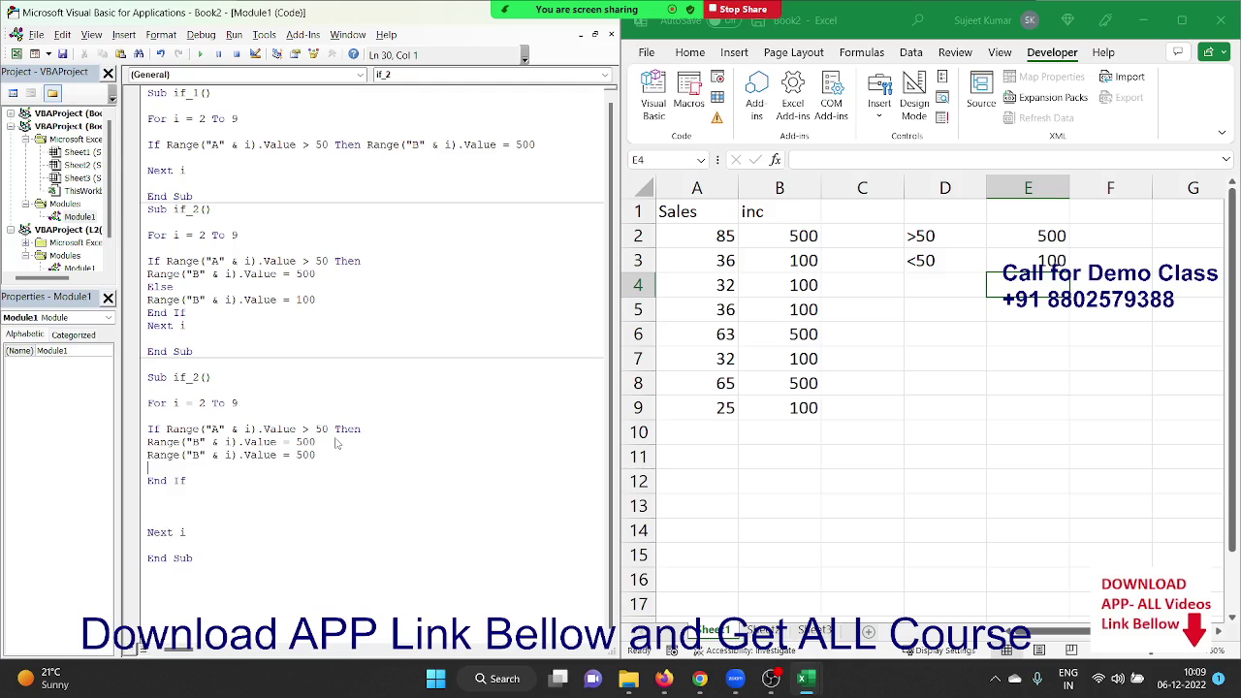
key("BackSpace")
key("BackSpace")
key("BackSpace")
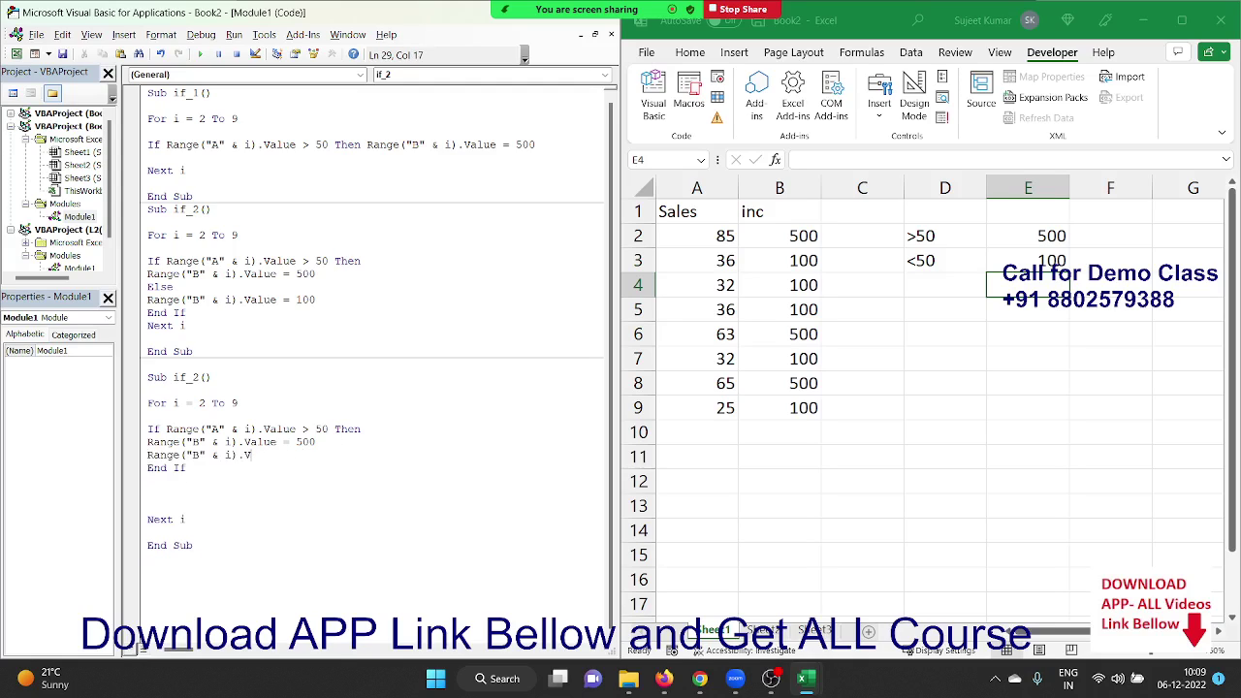
key("BackSpace")
key("BackSpace")
key("BackSpace")
type(").")
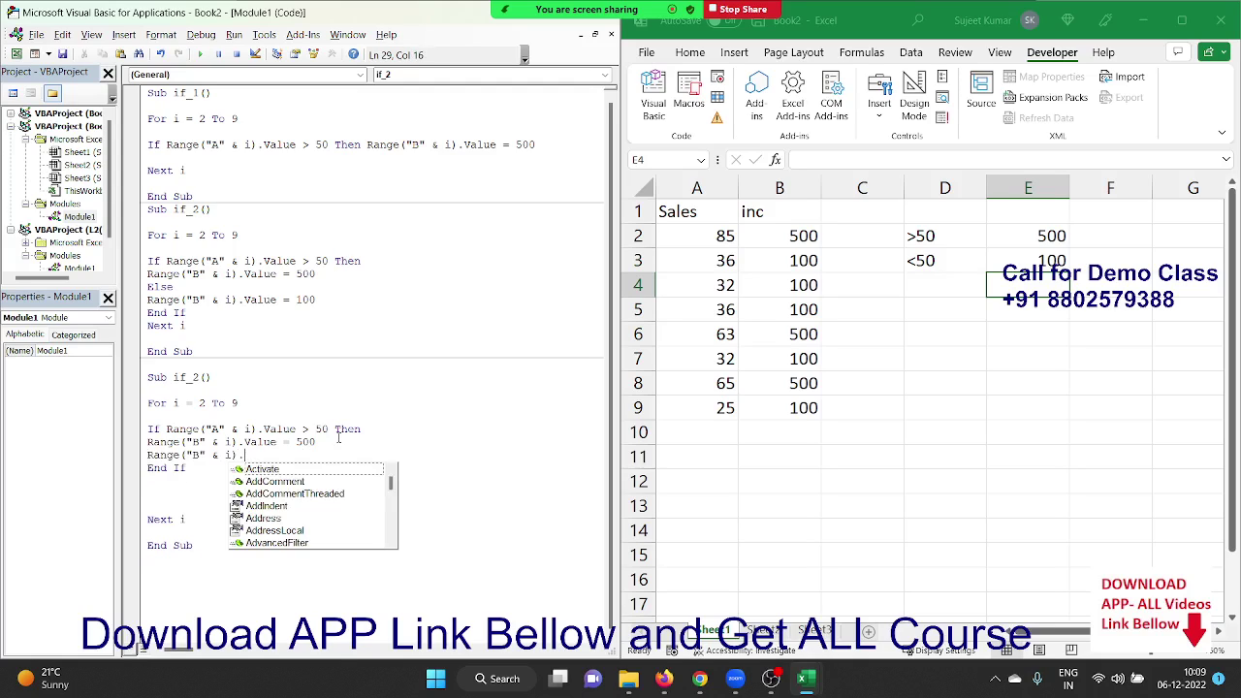
type("in")
key("Down")
key("Down")
key("Down")
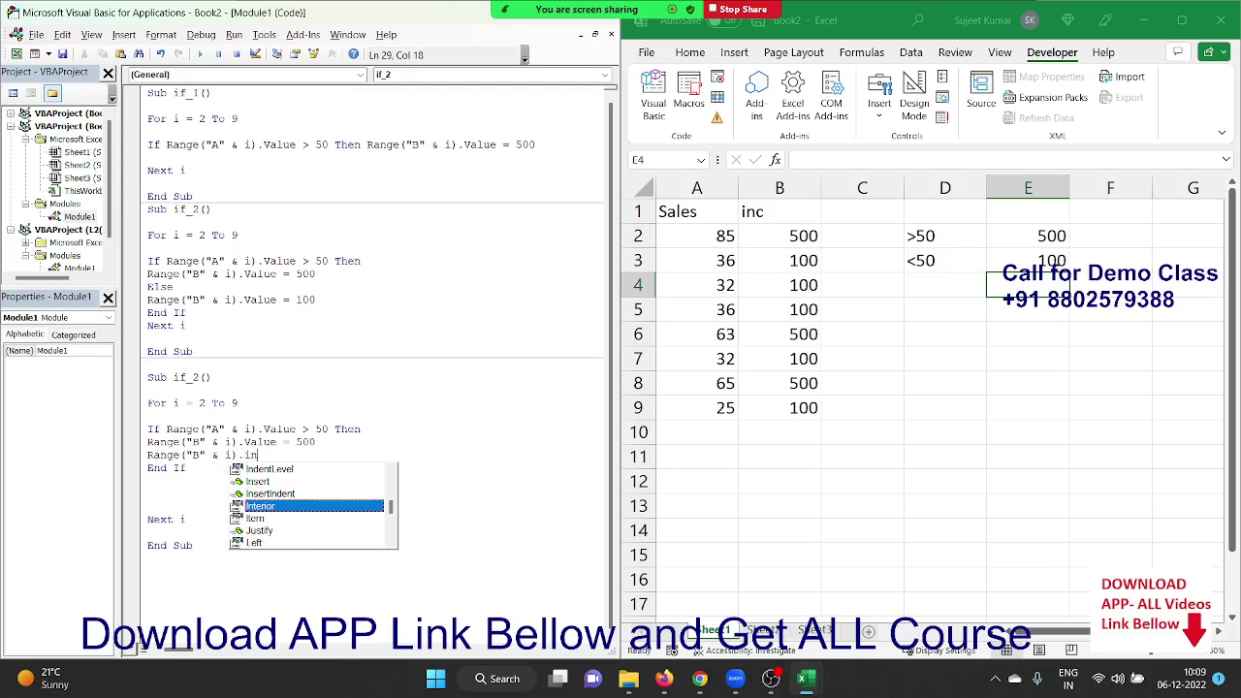
key("Tab")
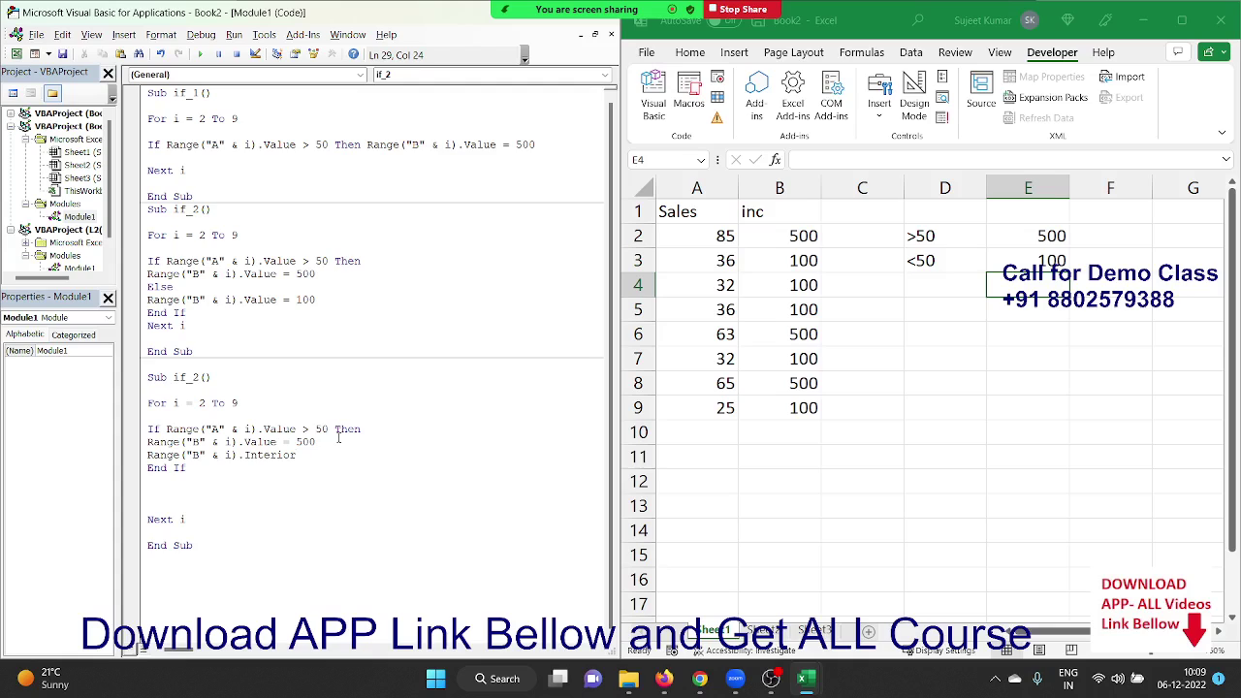
type(".Co")
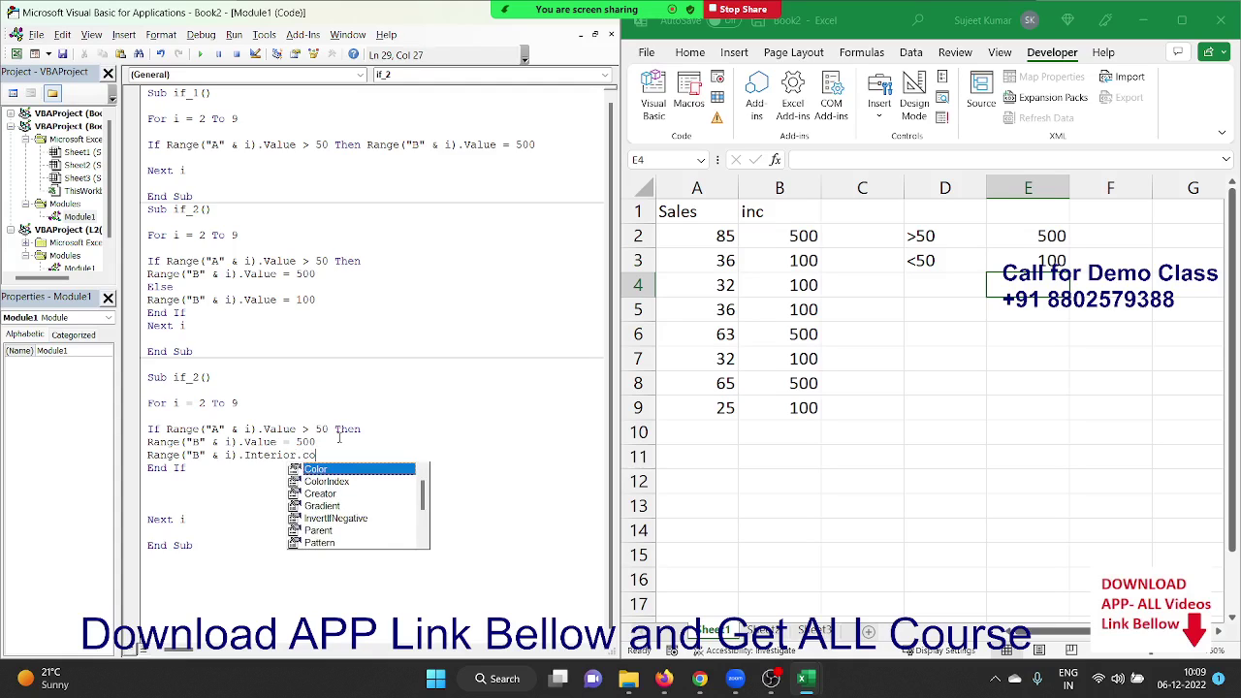
key("Tab")
type("=vb")
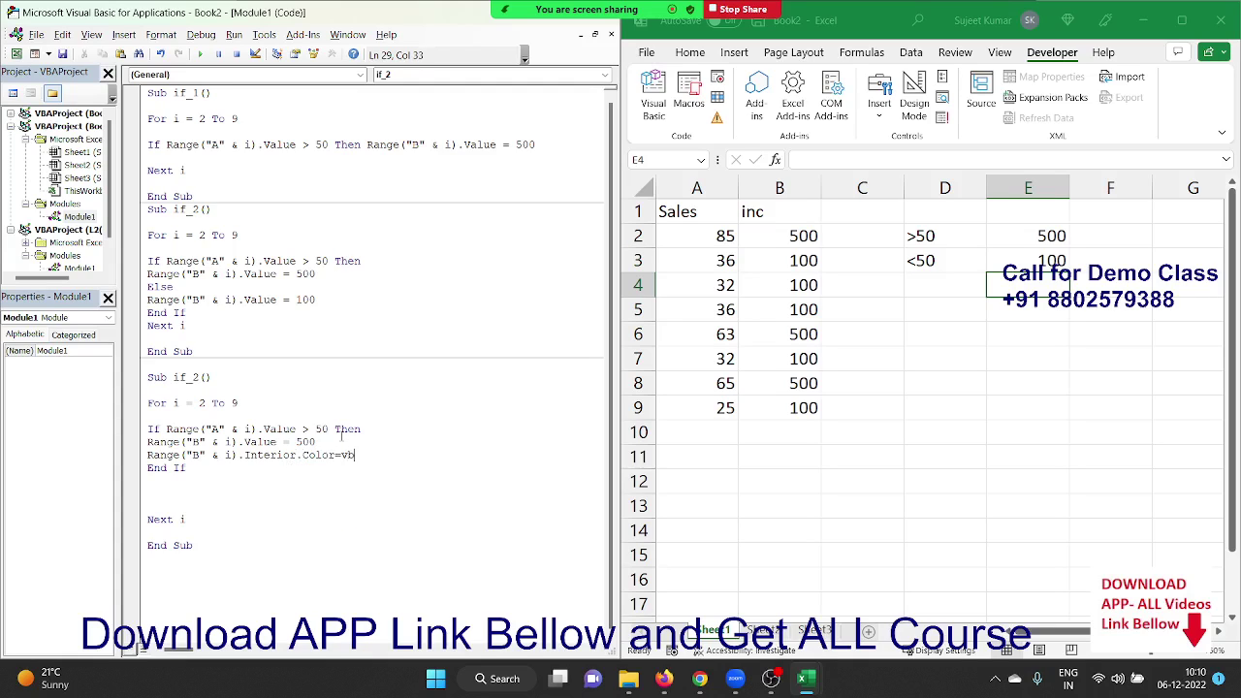
type("gree")
type("n")
key("Down")
- Run the macro, then rename the copy to if_3 to fix the ambiguous name error
left_click(199, 54)
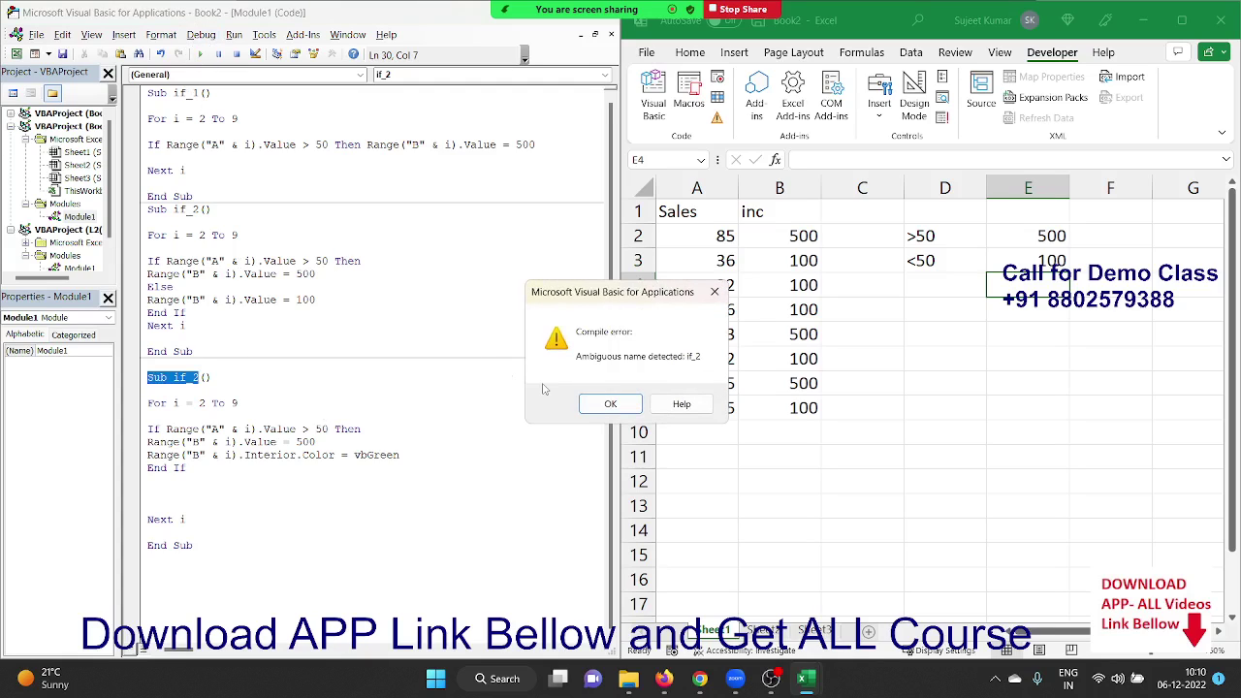
left_click(609, 402)
key("Right")
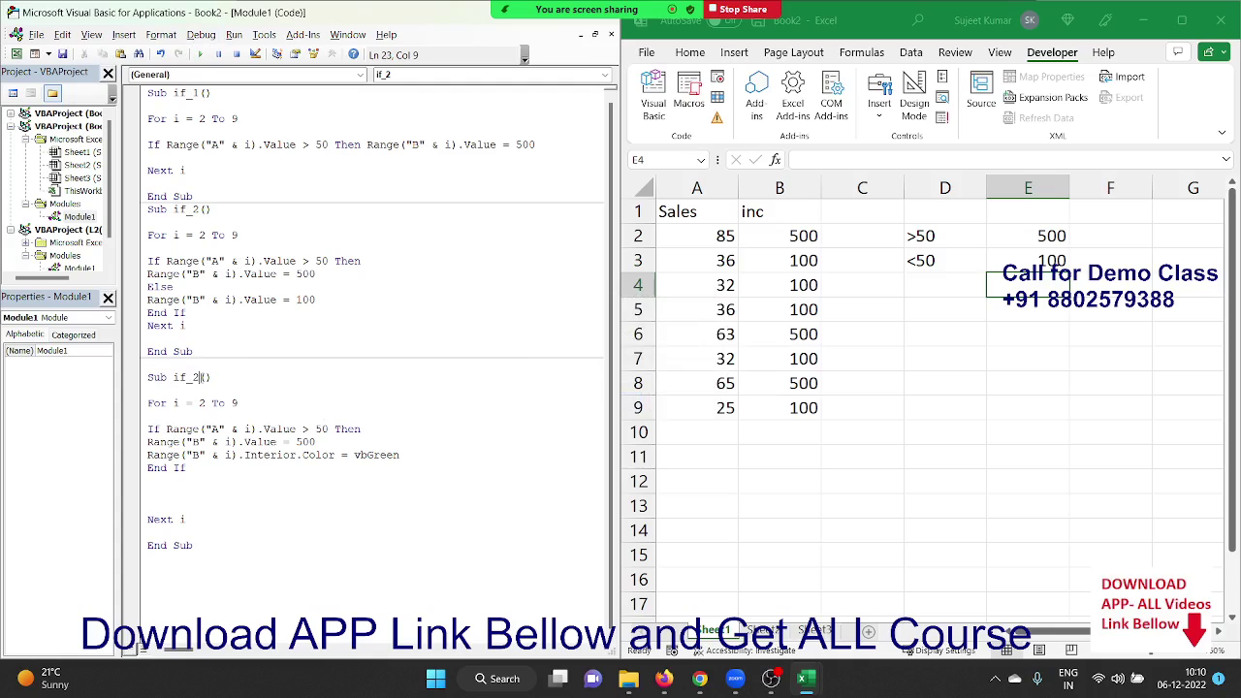
key("BackSpace")
type("3")
left_click(205, 392)
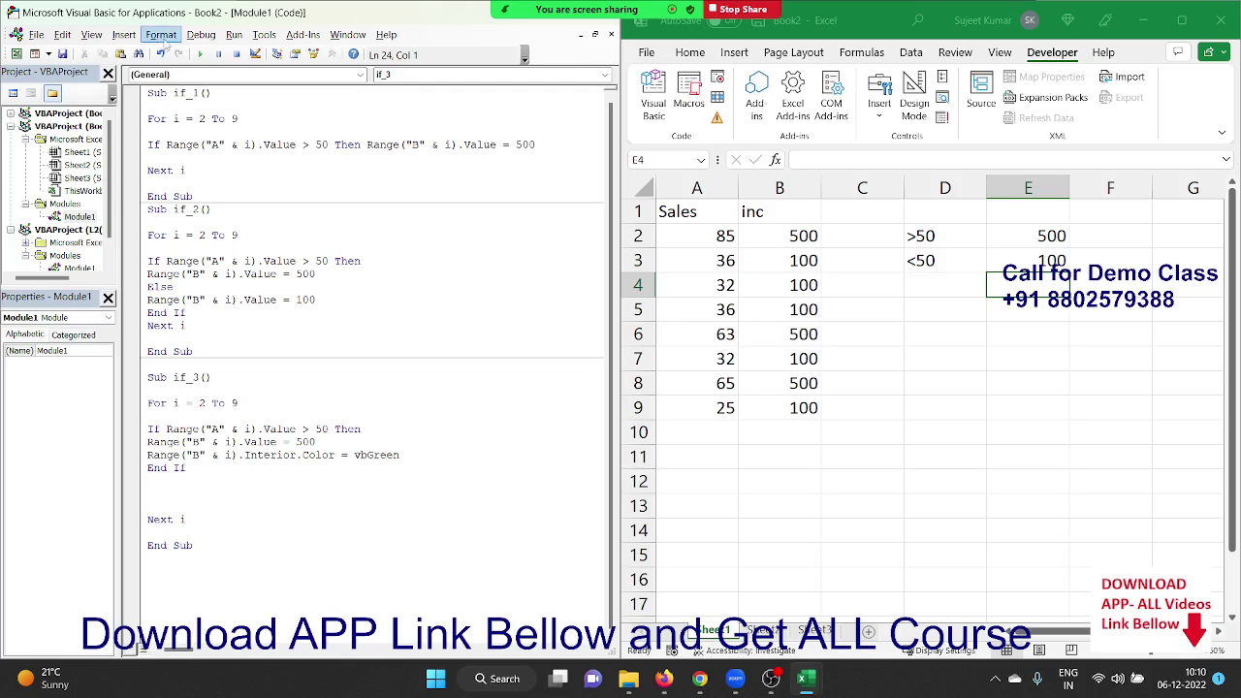
- Run if_3, then delete the blank lines after For and before Next i
left_click(201, 55)
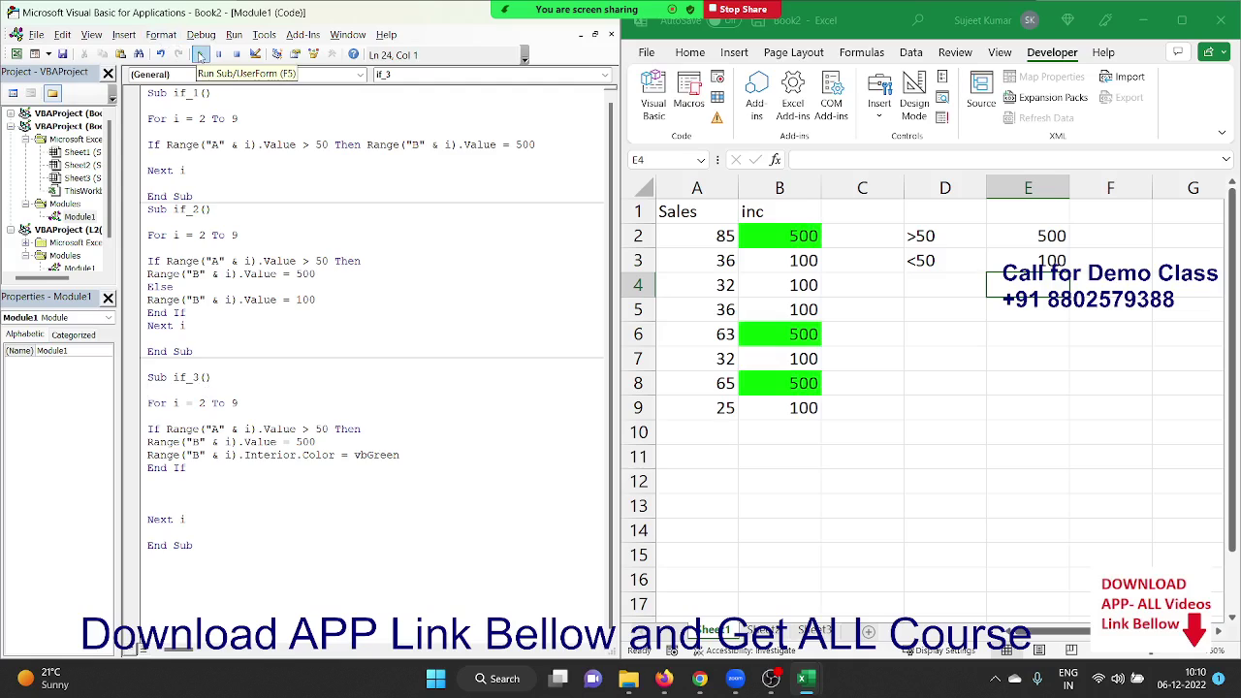
key("Down")
key("Down")
key("Delete")
key("Down")
key("Down")
key("Down")
key("Down")
key("Down")
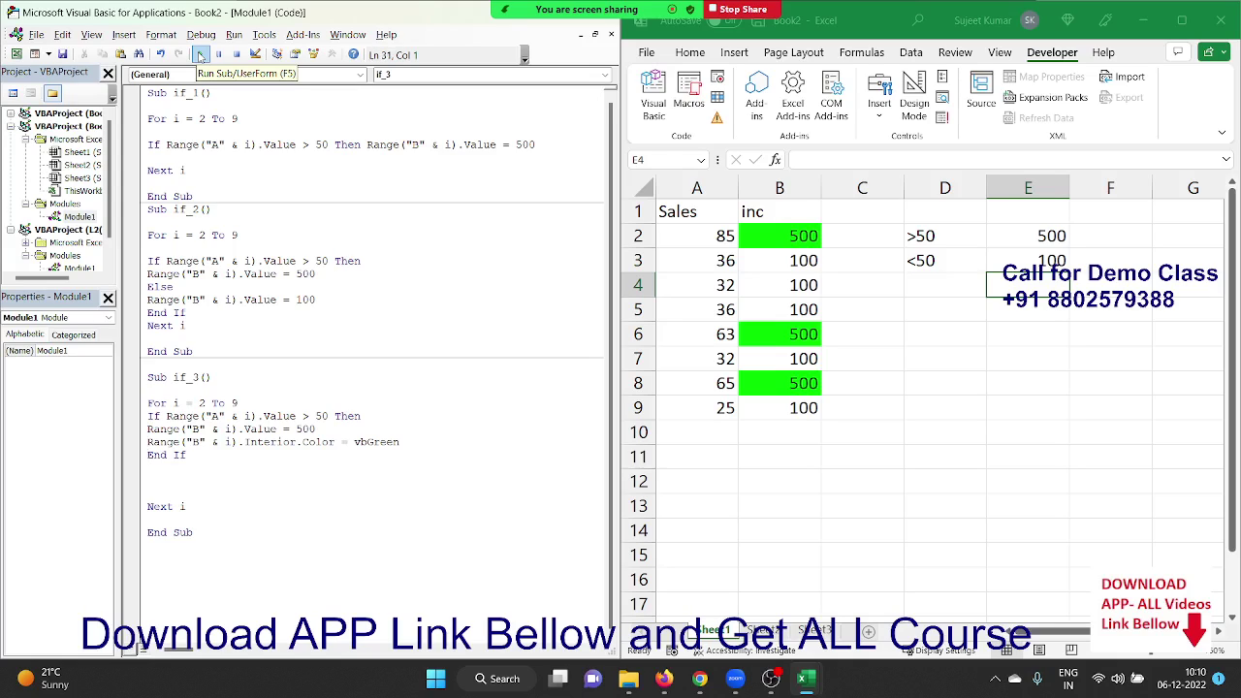
key("Up")
key("Delete")
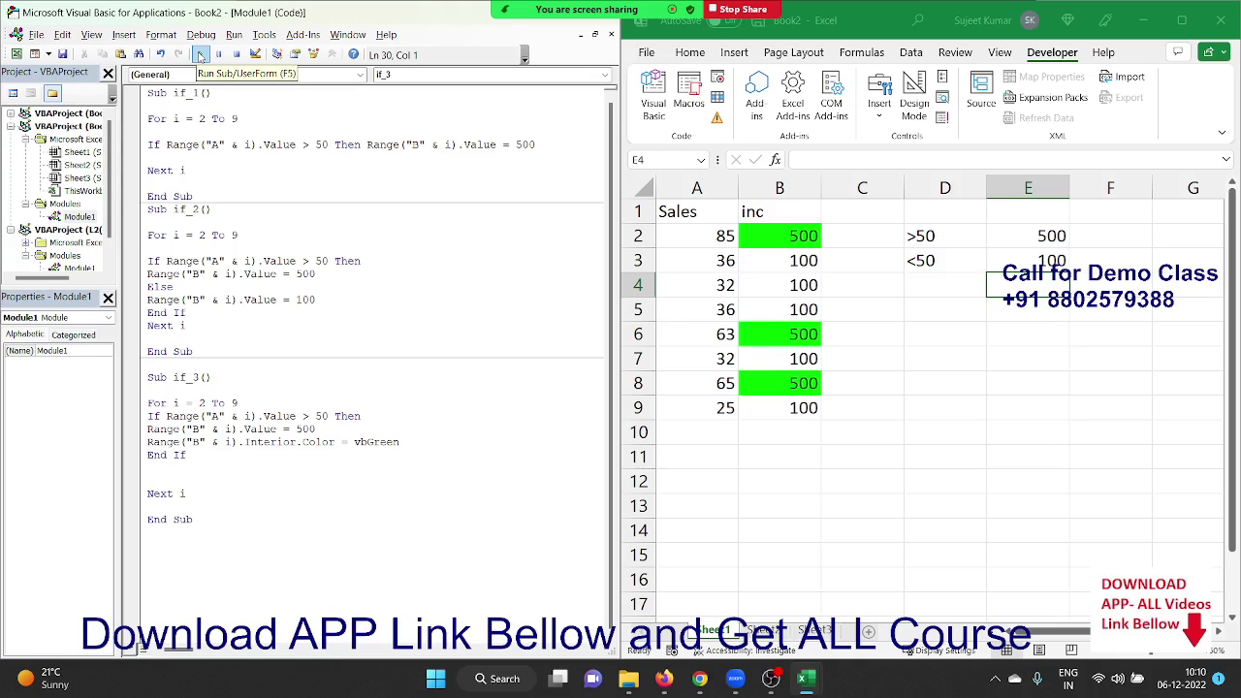
key("Delete")
key("Delete")
key("Up")
key("Up")
key("Up")
key("Up")
key("Up")
key("Up")
key("Up")
key("Up")
key("Up")
key("Up")
key("Up")
key("Up")
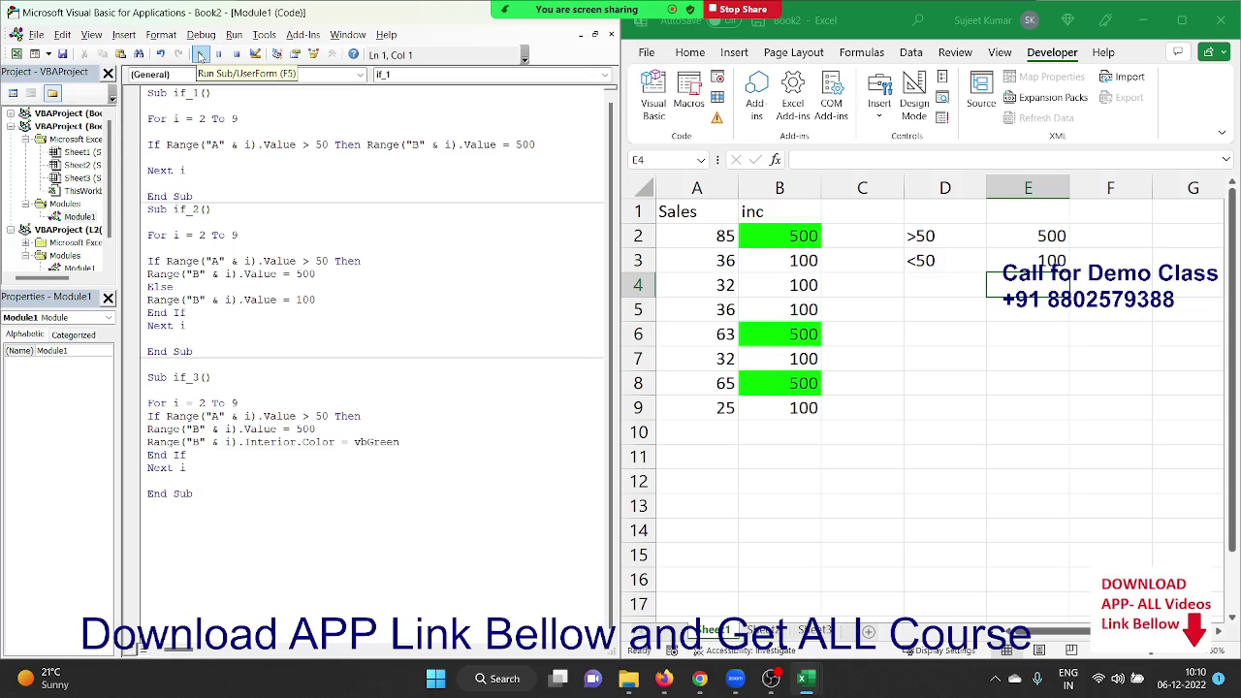
- Walk through the if_1 and if_2 code line by line, highlighting each statement
key("Down")
key("Down")
key("Down")
key("Down")
key("shift+Down")
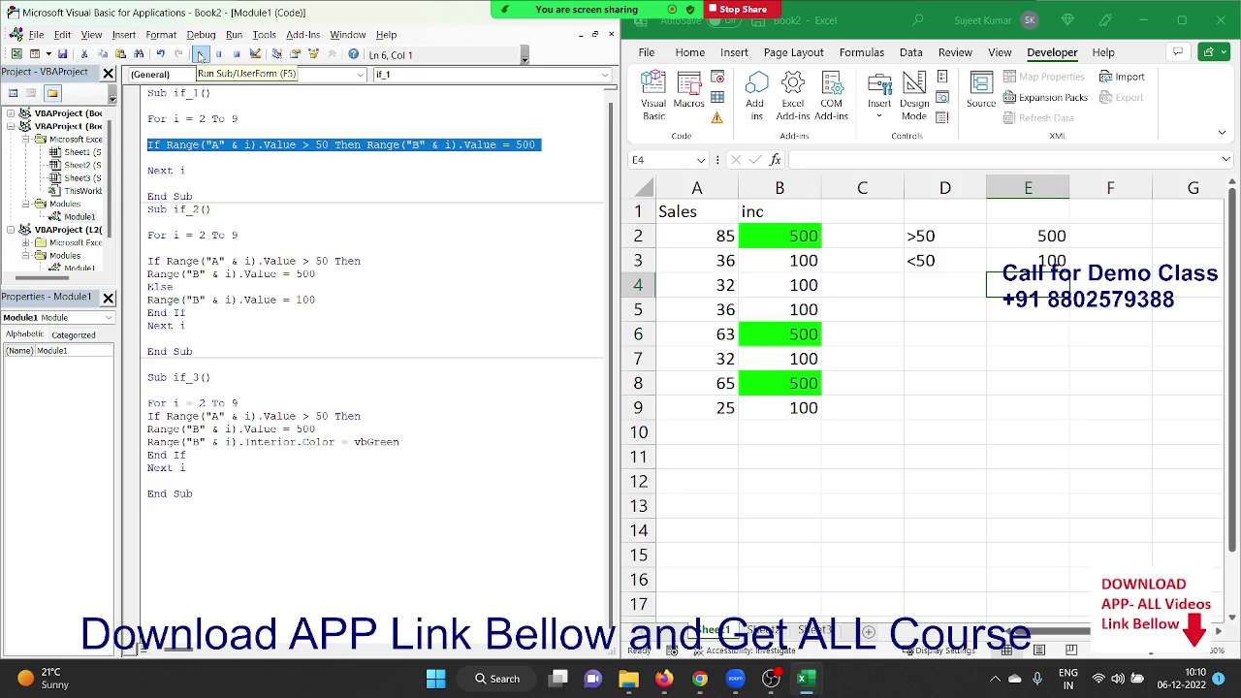
key("Down")
key("Down")
key("Down")
key("Down")
key("Down")
key("Down")
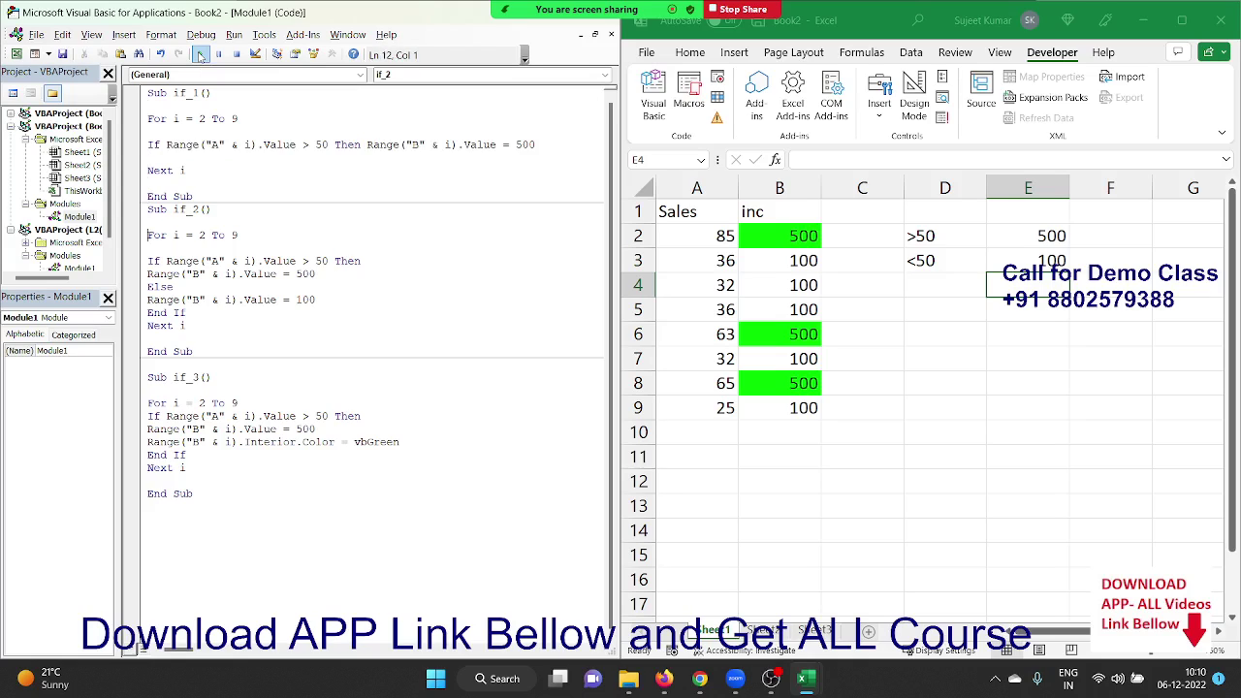
key("Down")
key("Down")
key("Down")
key("shift+Down")
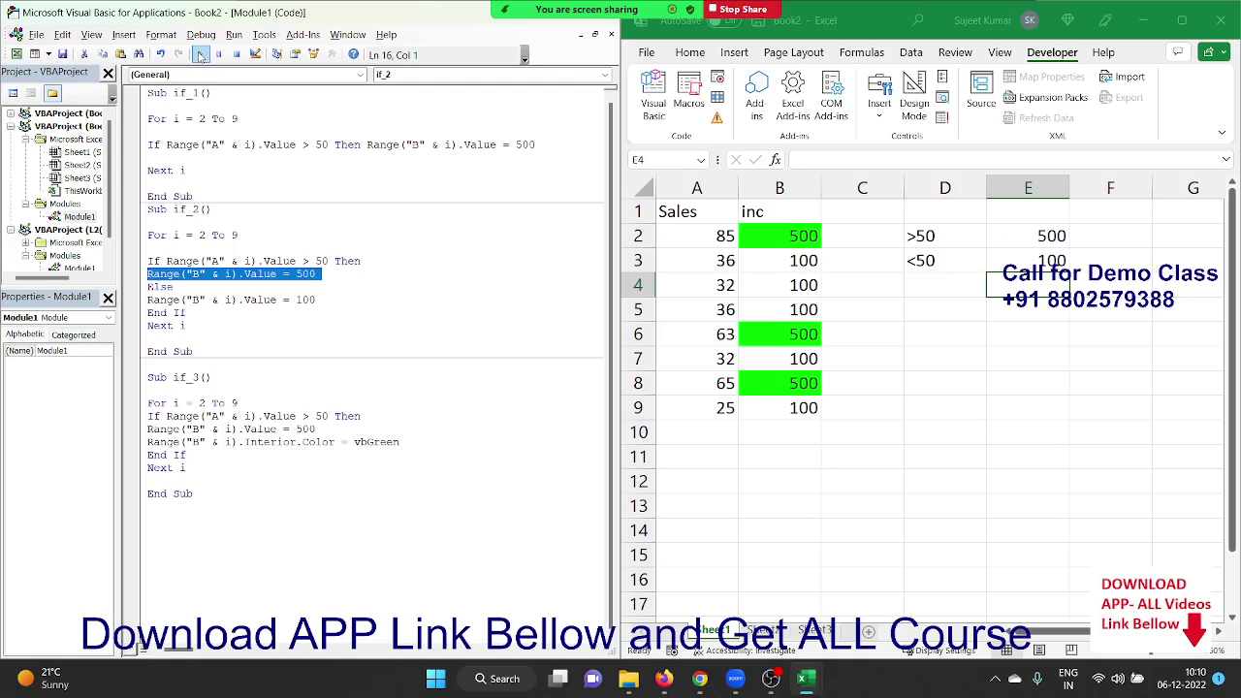
key("Up")
key("shift+Down")
key("Right")
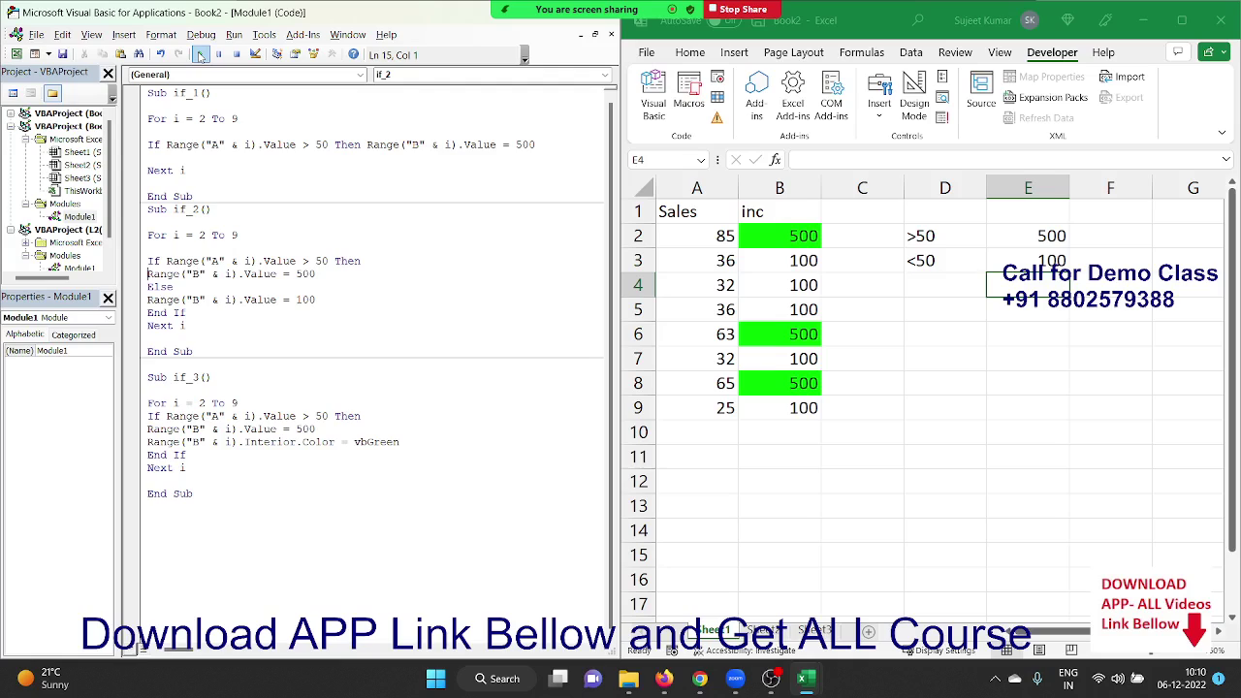
key("shift+Down")
key("Right")
key("shift+Down")
key("Right")
key("shift+Down")
key("Right")
key("shift+Down")
- Highlight the if_3 condition line and the line that colours column B green
key("Down")
key("Down")
key("Down")
key("Down")
key("Down")
key("Down")
key("Down")
key("shift+Down")
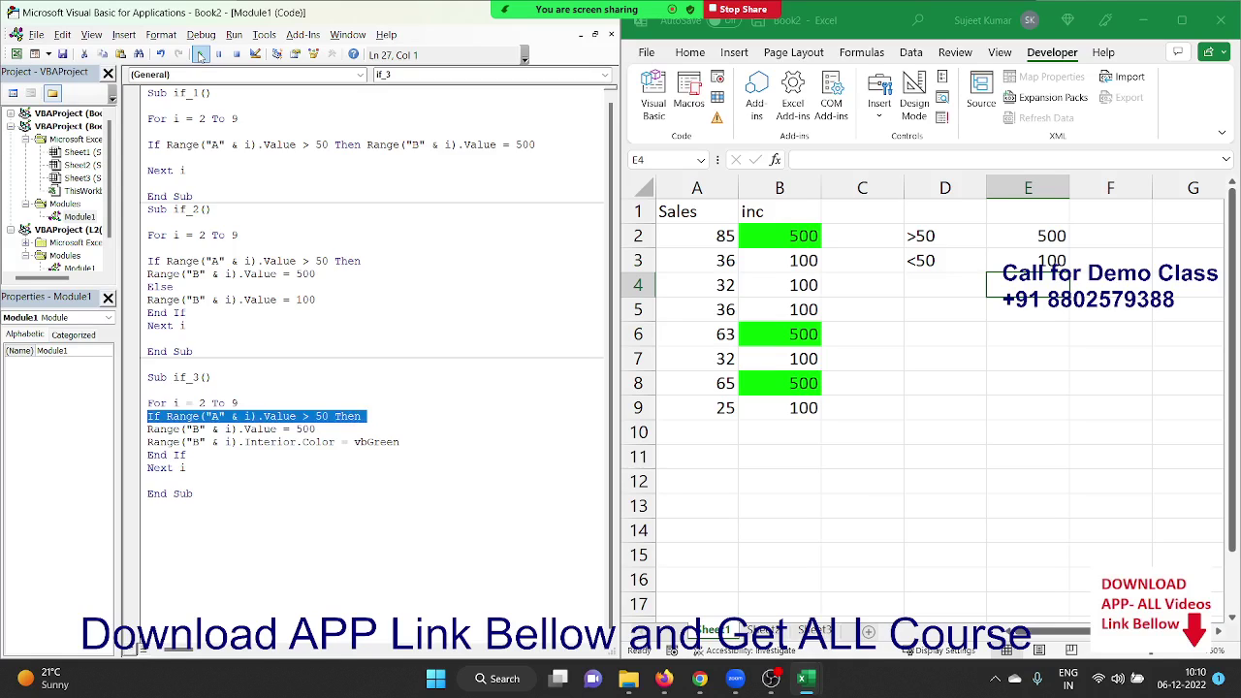
key("shift+Up")
key("shift+Down")
key("Down")
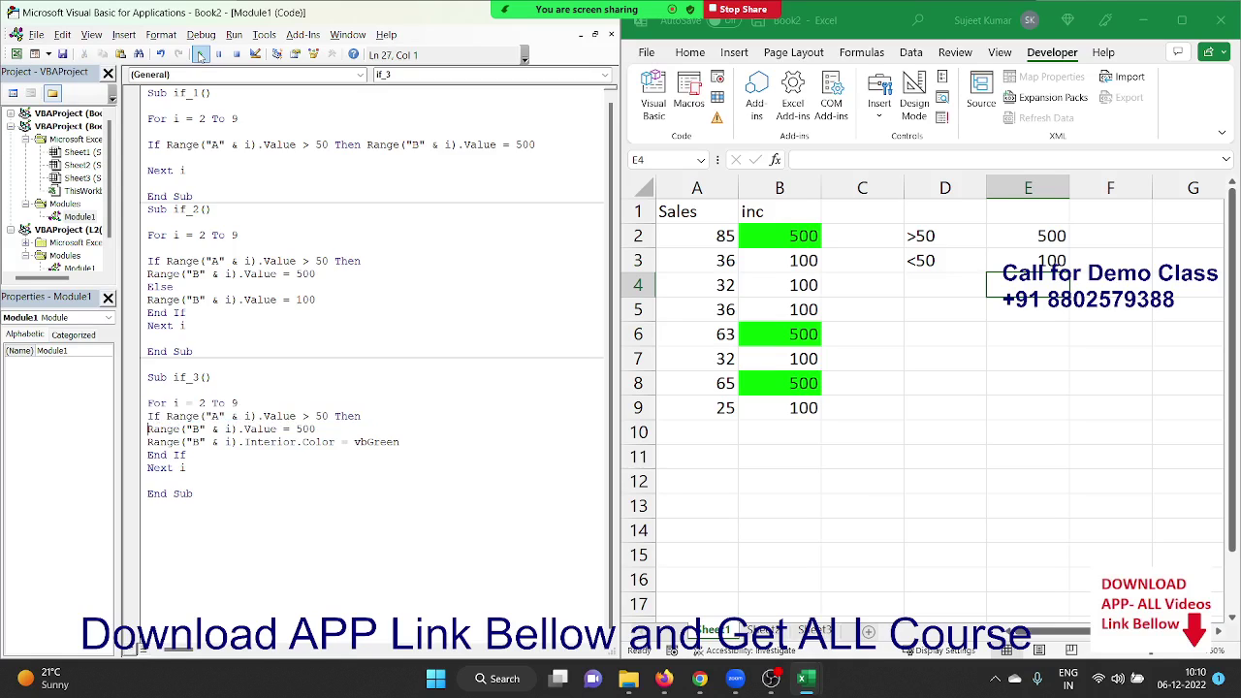
key("shift+Down")
key("Down")
key("shift+Down")
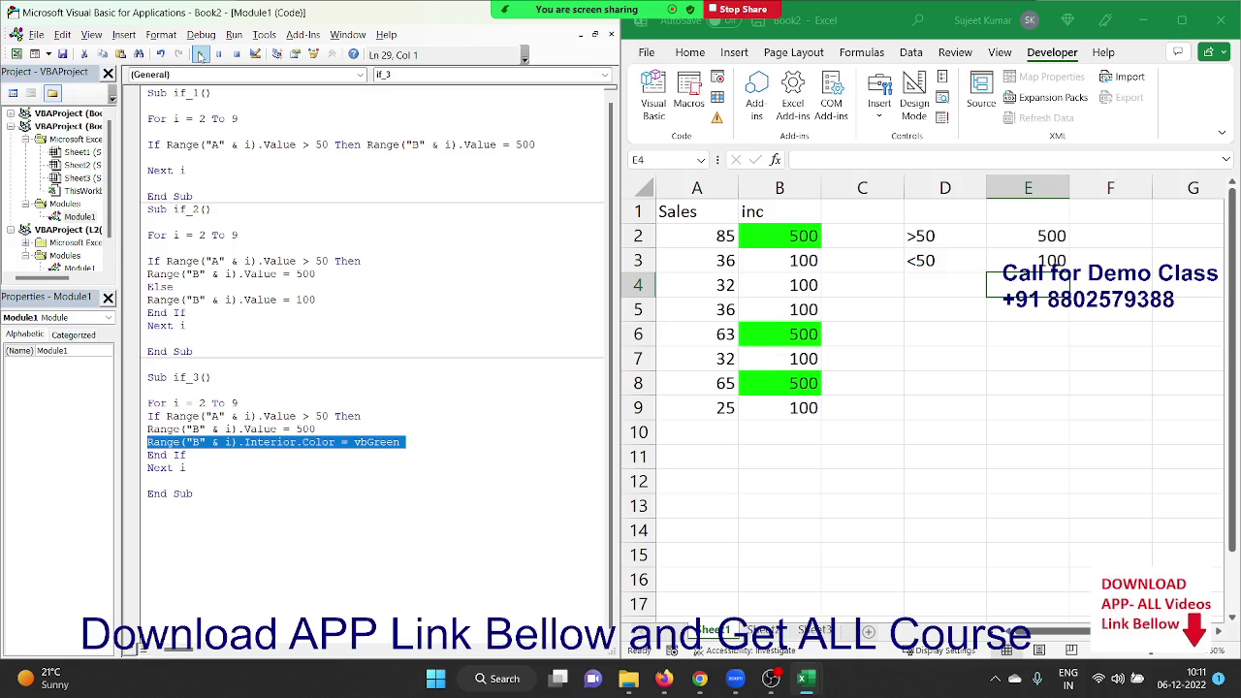
left_click(201, 55)
left_click_drag(788, 610, 801, 626)
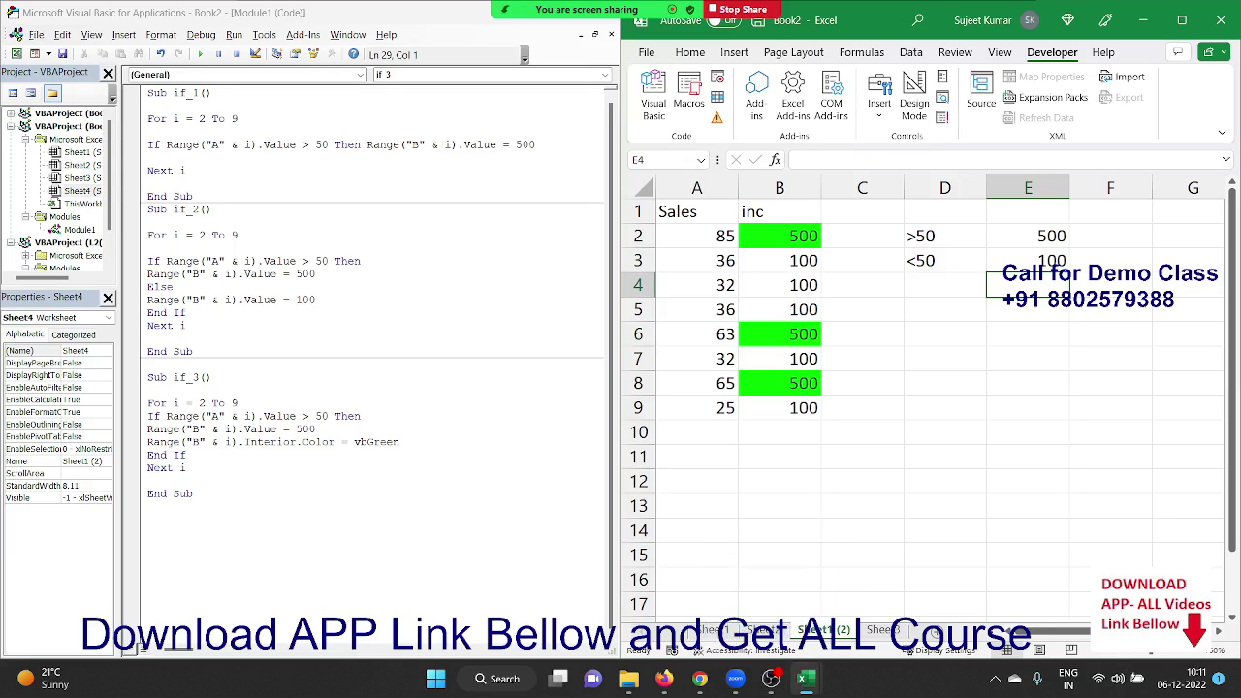
mouse_move(497, 24)
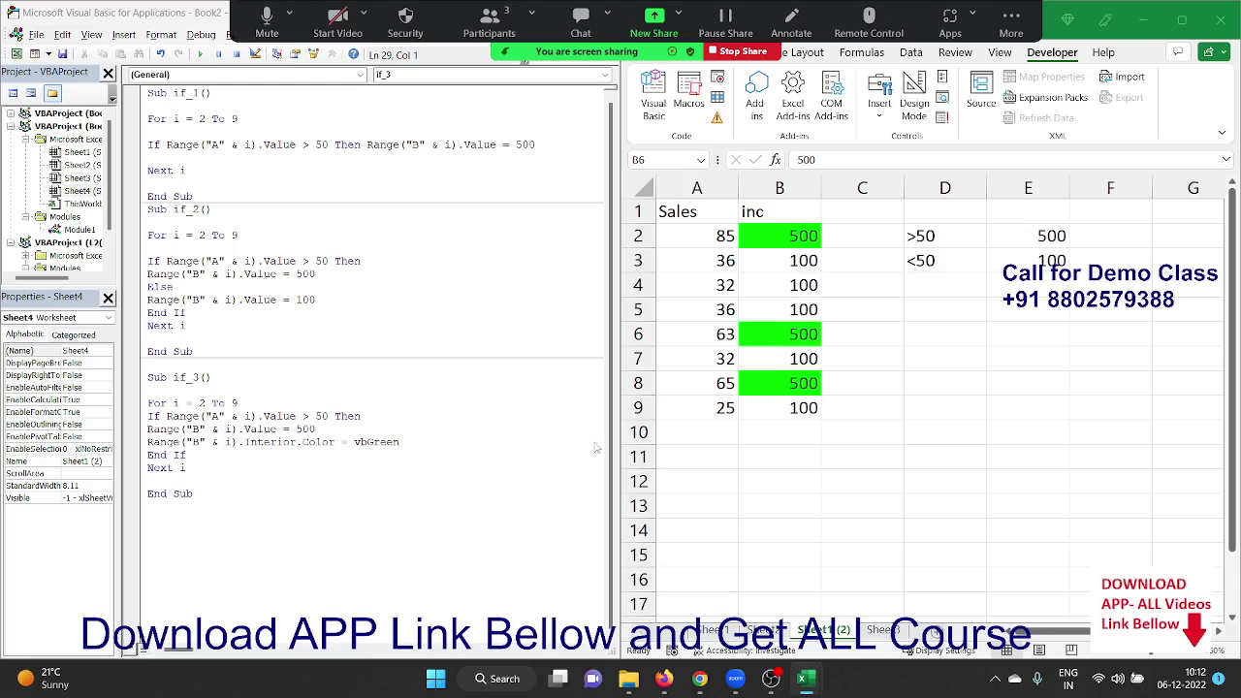
left_click_drag(599, 442, 147, 442)
left_click_drag(815, 229, 803, 408)
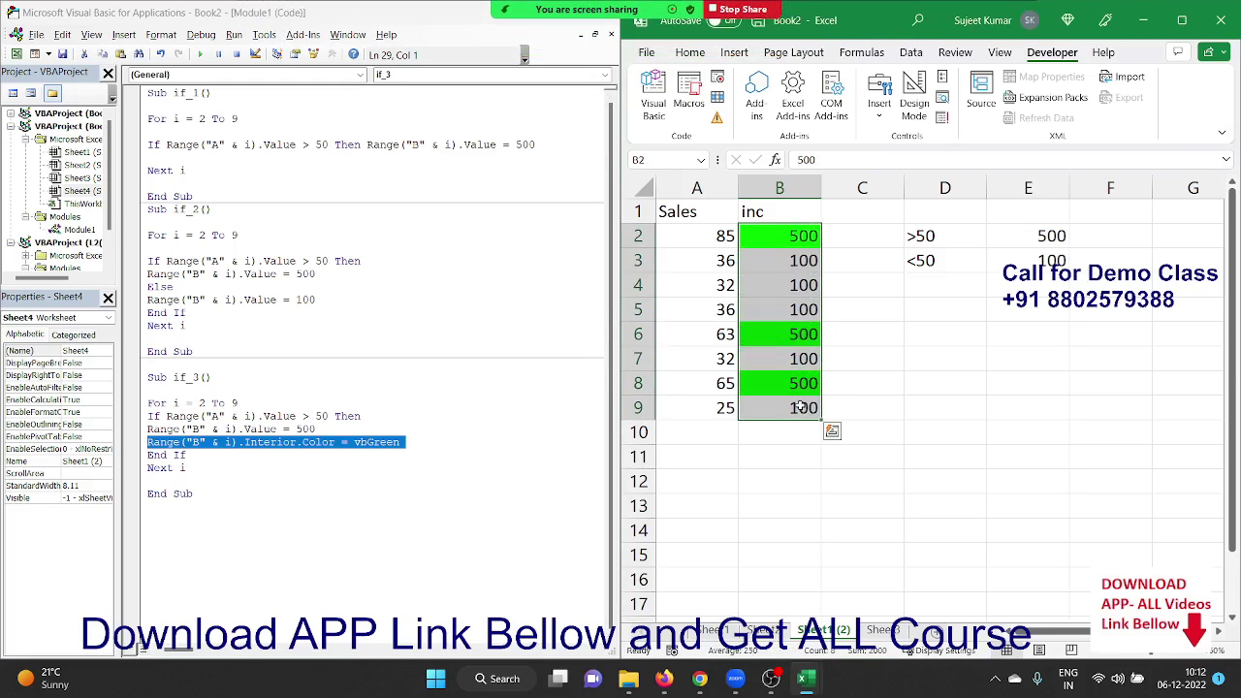
- Clear B2:B9's values and remove the green fills by pasting blank C2:C9 over them
key("Delete")
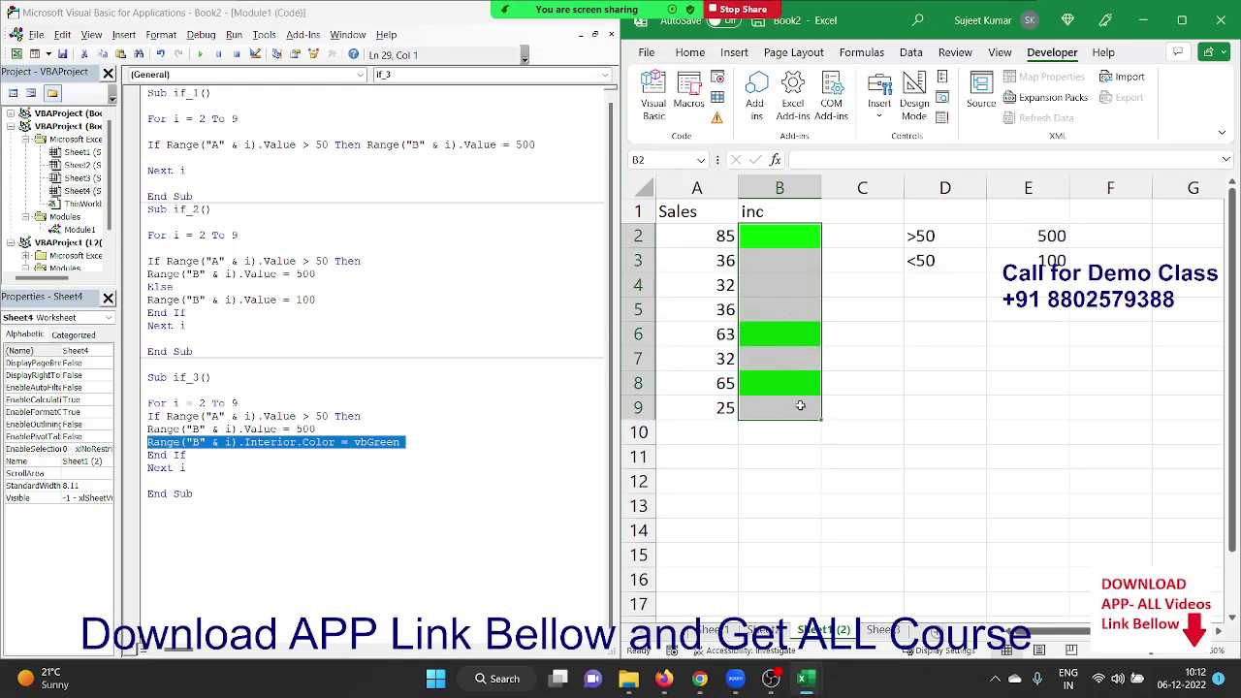
key("Right")
key("shift+Down")
key("shift+Down")
key("shift+Down")
key("shift+Down")
key("shift+Down")
key("shift+Down")
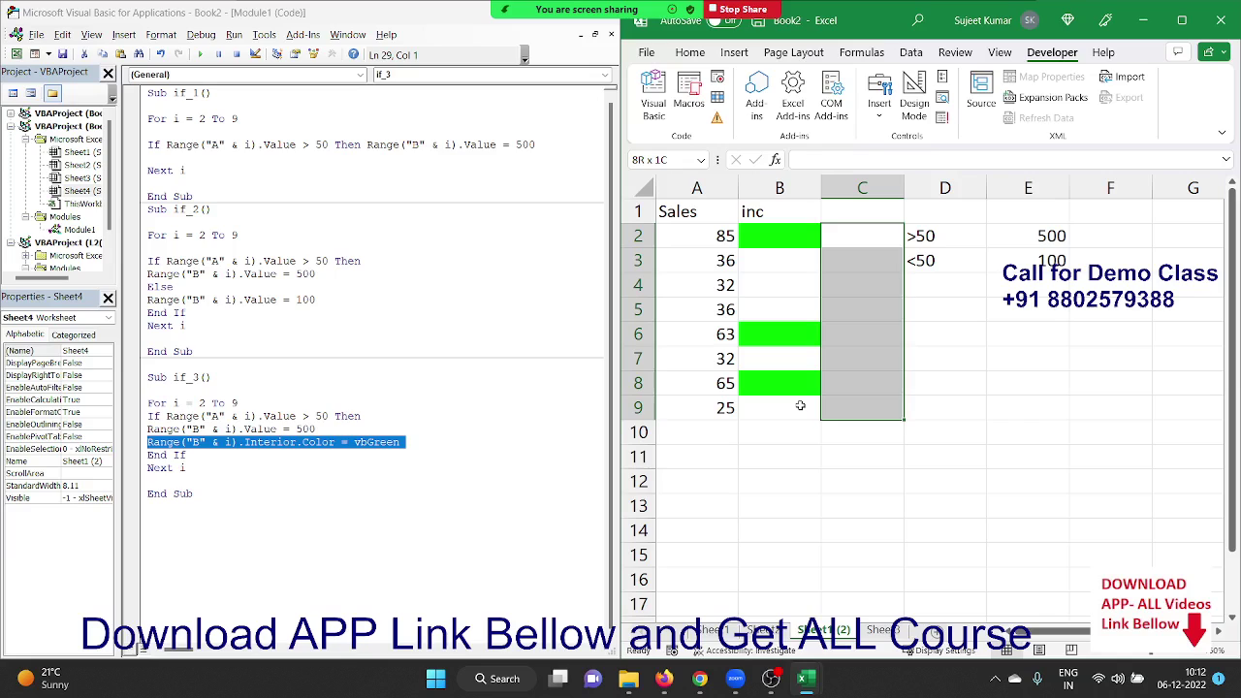
key("ctrl+c")
key("Left")
key("ctrl+v")
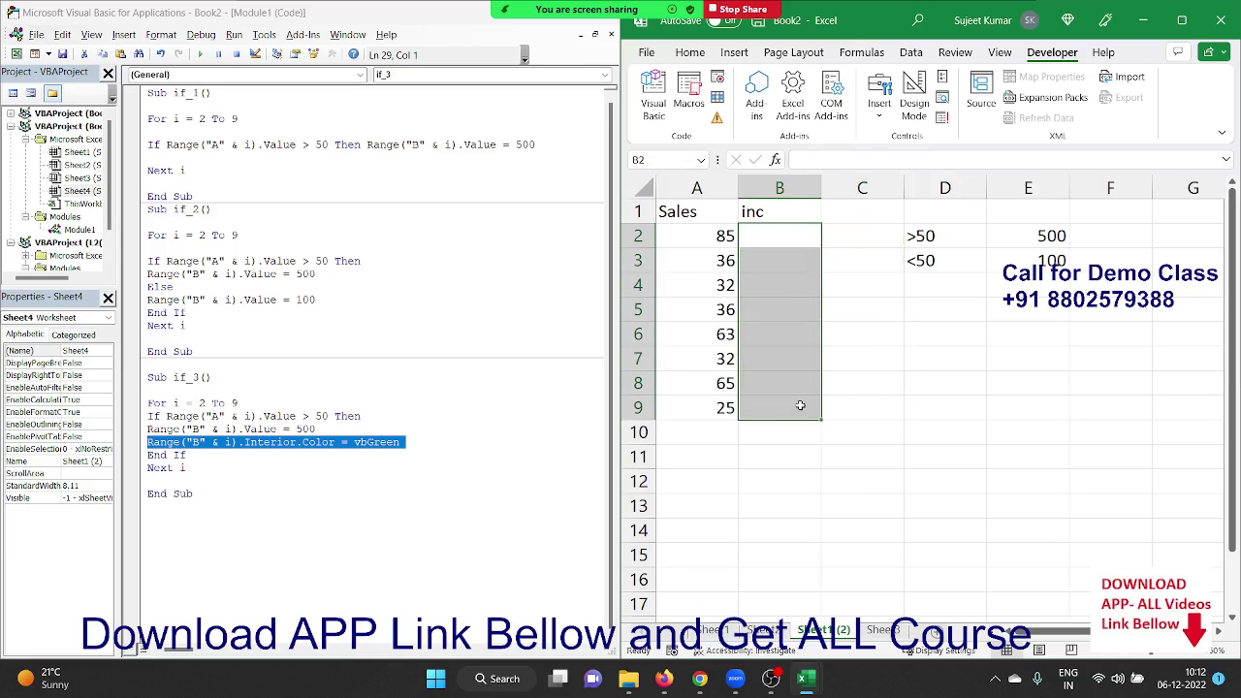
- Clear D2:E3 and enter criterion 50-80 with amounts 800 in E2 and 0 in E3
key("Right")
key("Right")
key("shift+Down")
key("shift+Right")
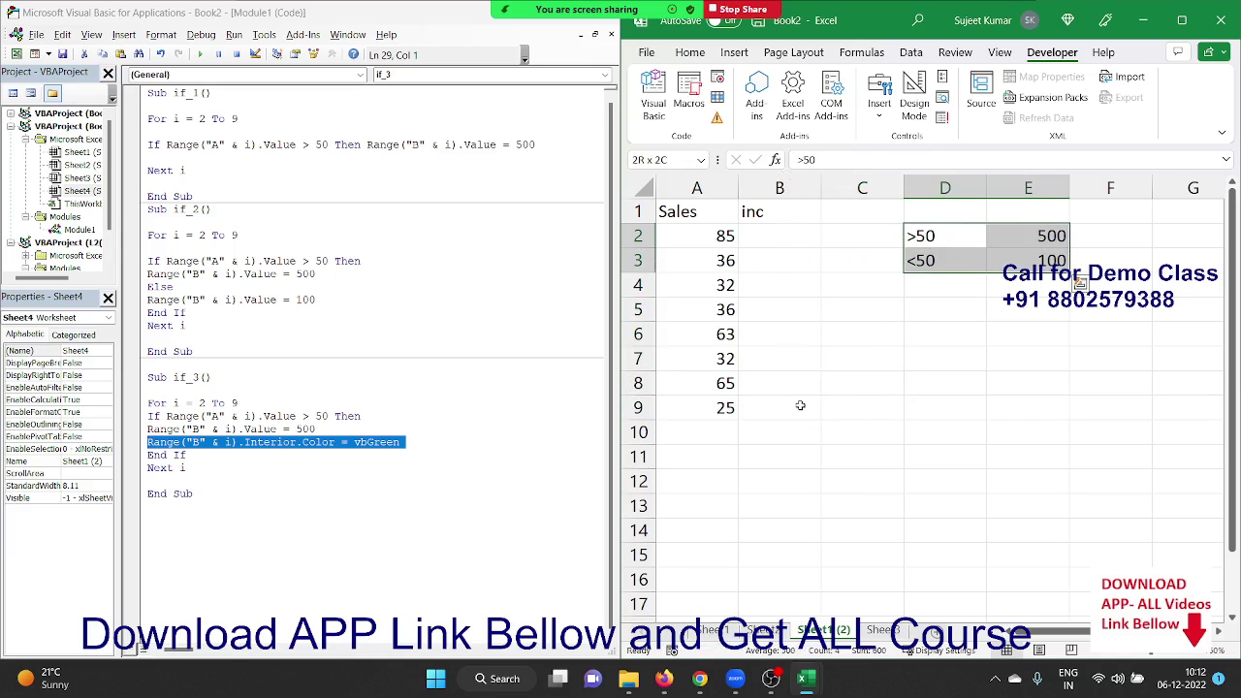
key("Delete")
key("Up")
key("Down")
type("50")
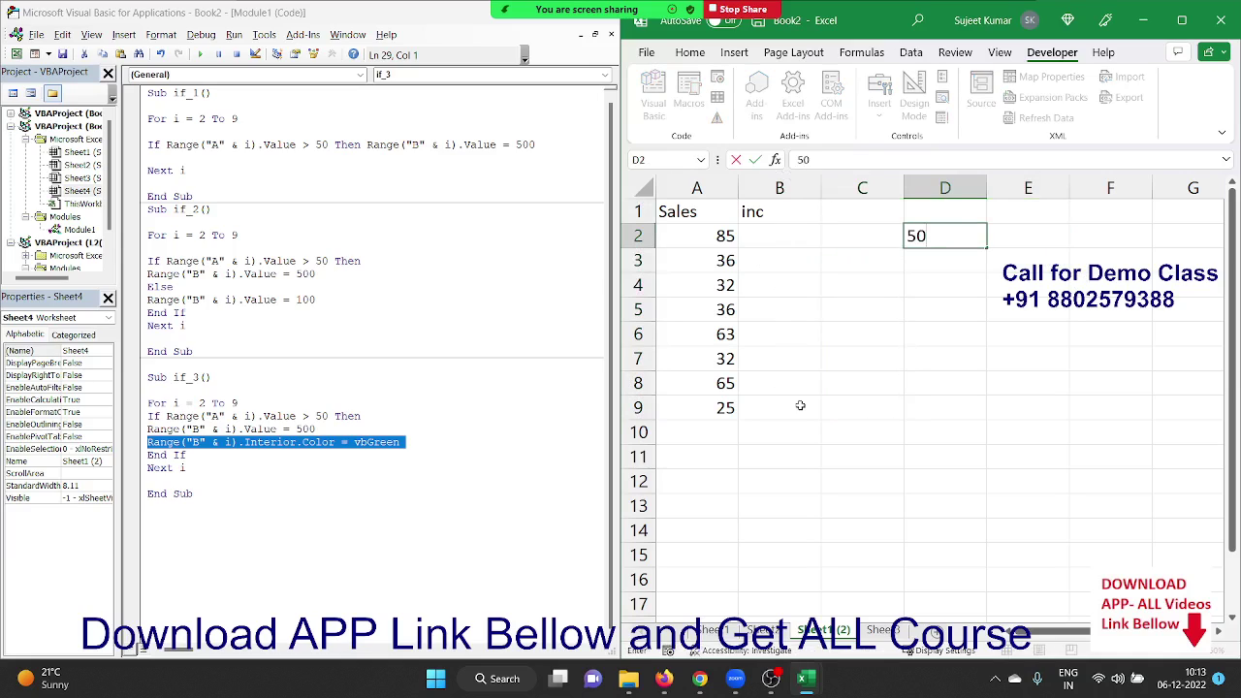
type("-80")
key("Right")
type("80")
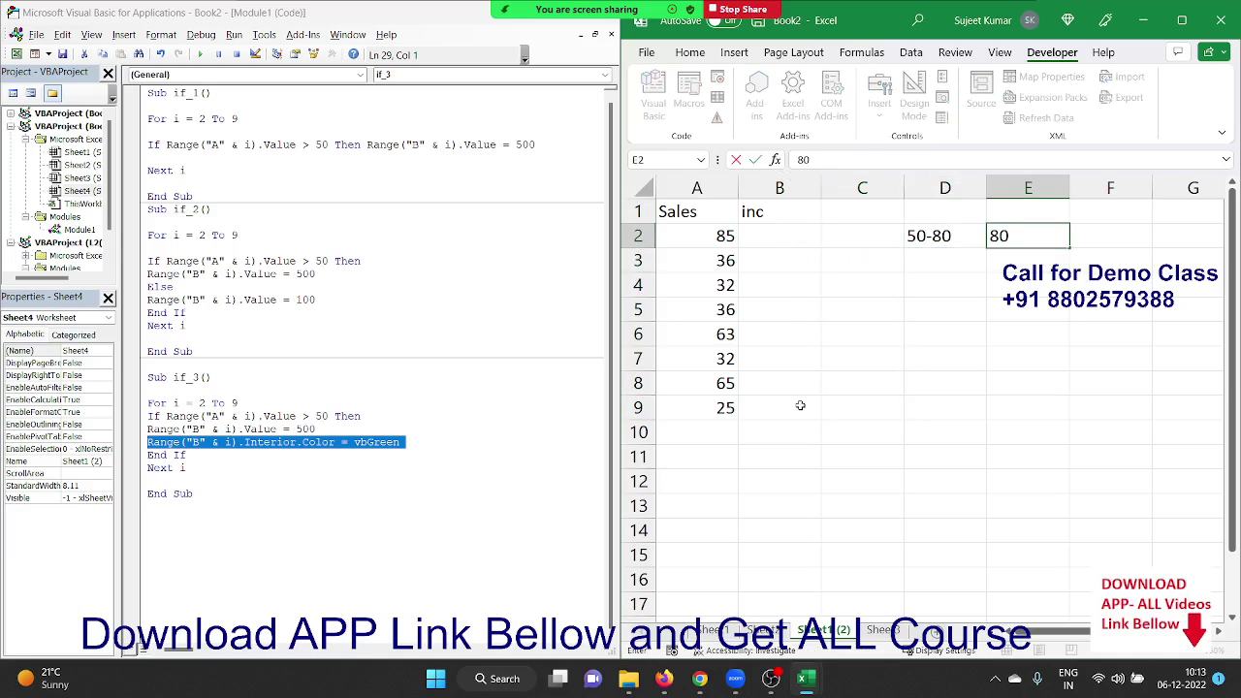
type("0")
key("Return")
type("0")
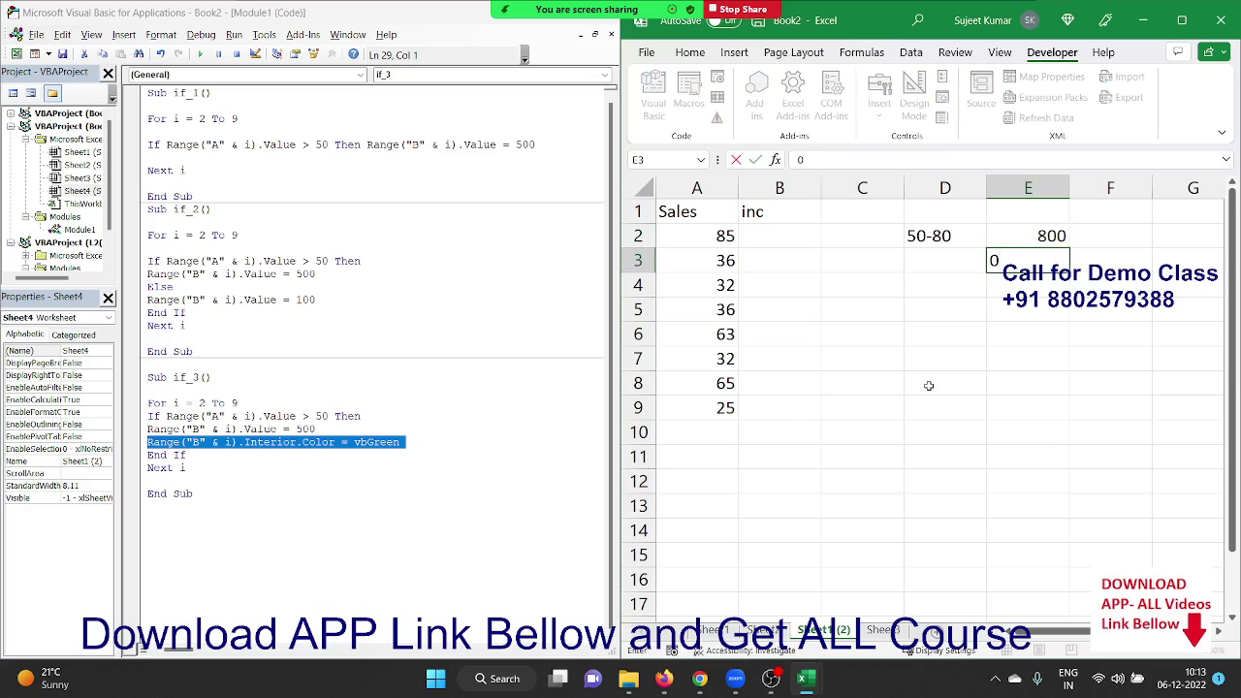
left_click(948, 353)
- Copy the if_3 macro below itself and rename the copy to if_4
left_click(376, 488)
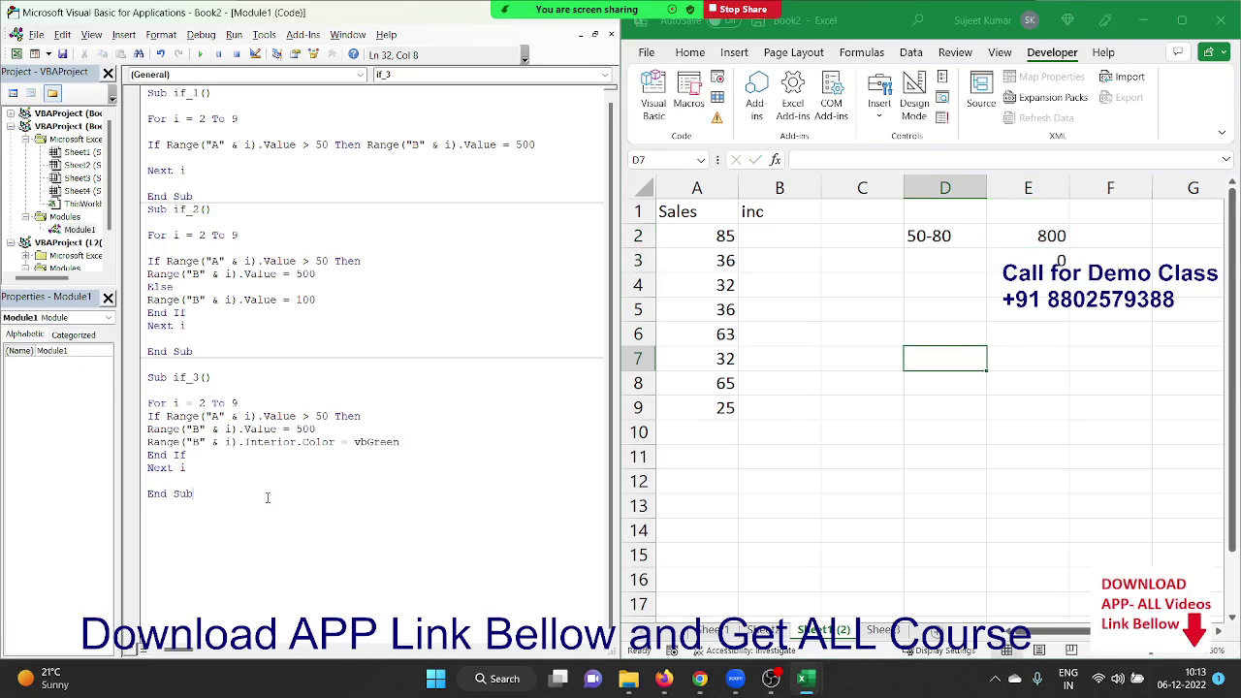
left_click_drag(194, 494, 147, 377)
key("ctrl+c")
left_click(190, 535)
key("ctrl+v")
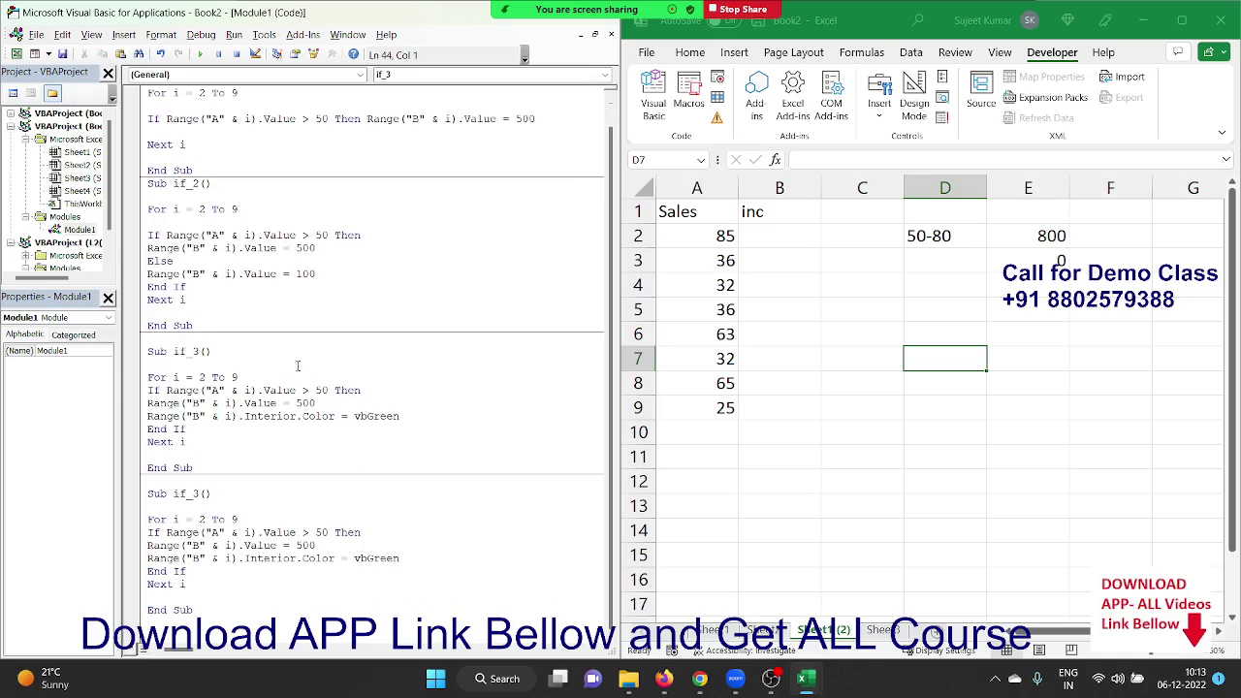
left_click(201, 493)
key("BackSpace")
type("4")
- Change the if_4 condition to >= 50 and insert blank lines under Sub if_4()
left_click(323, 532)
left_click(316, 532)
type("=")
left_click(335, 532)
type("and")
key("ctrl+shift+Left")
key("BackSpace")
key("Up")
key("Return")
key("Return")
key("Up")
key("Up")
- Declare a Long variable and set l = Range("A" & i).Value inside the loop
type("d")
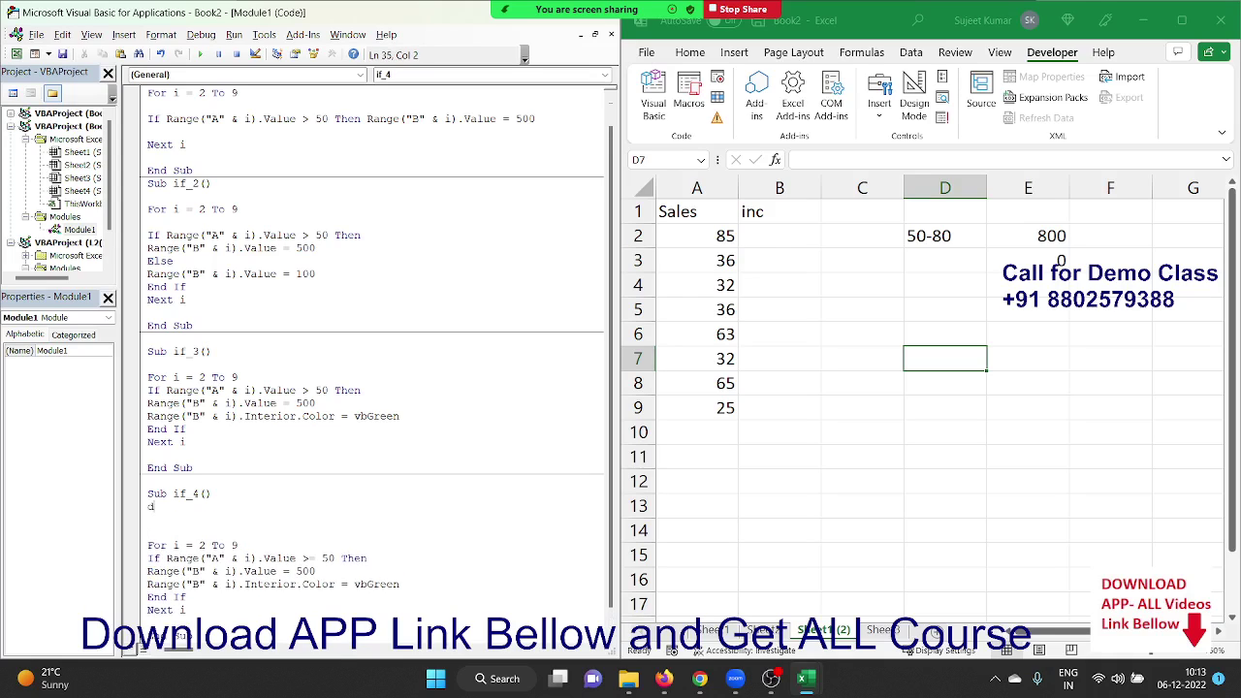
type("im i ")
type("as ")
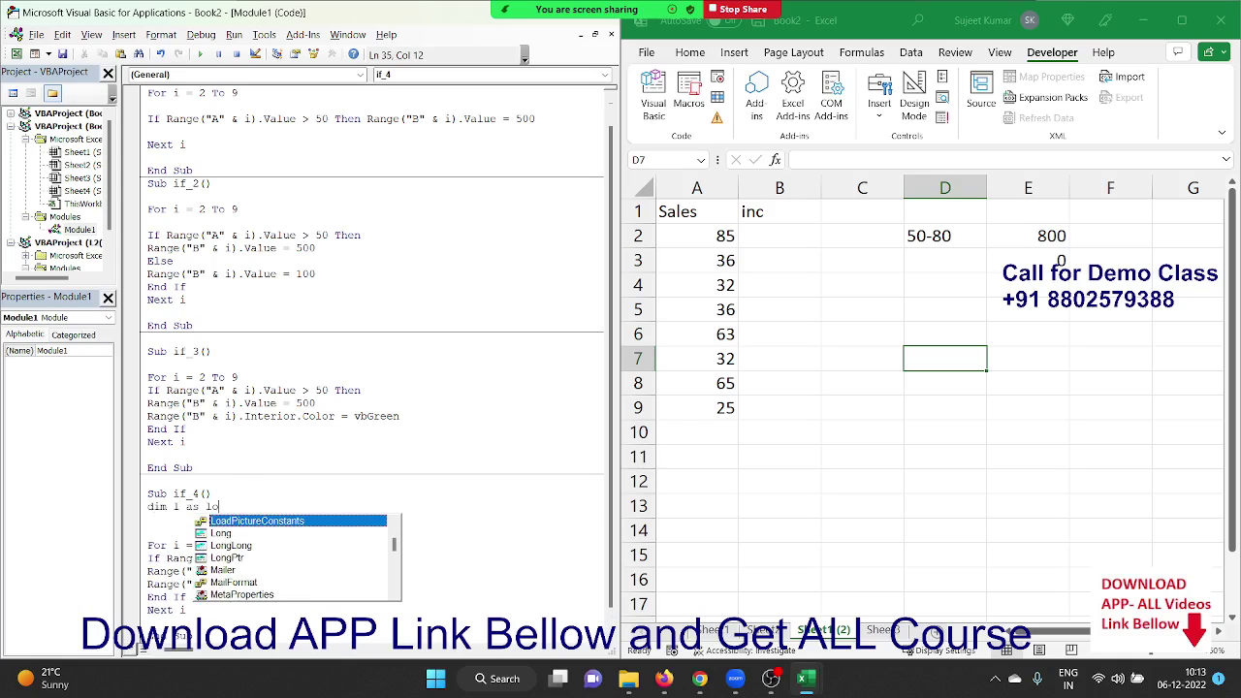
type("long")
key("Down")
key("Down")
key("Down")
key("Down")
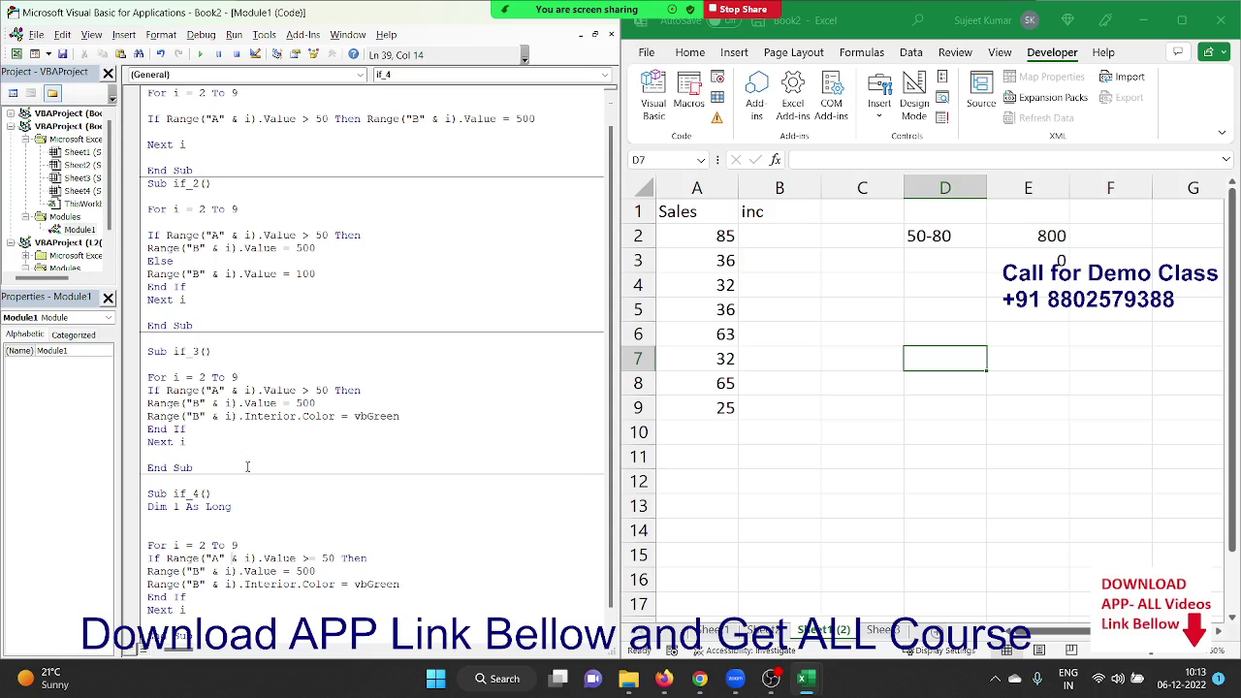
key("Return")
key("Down")
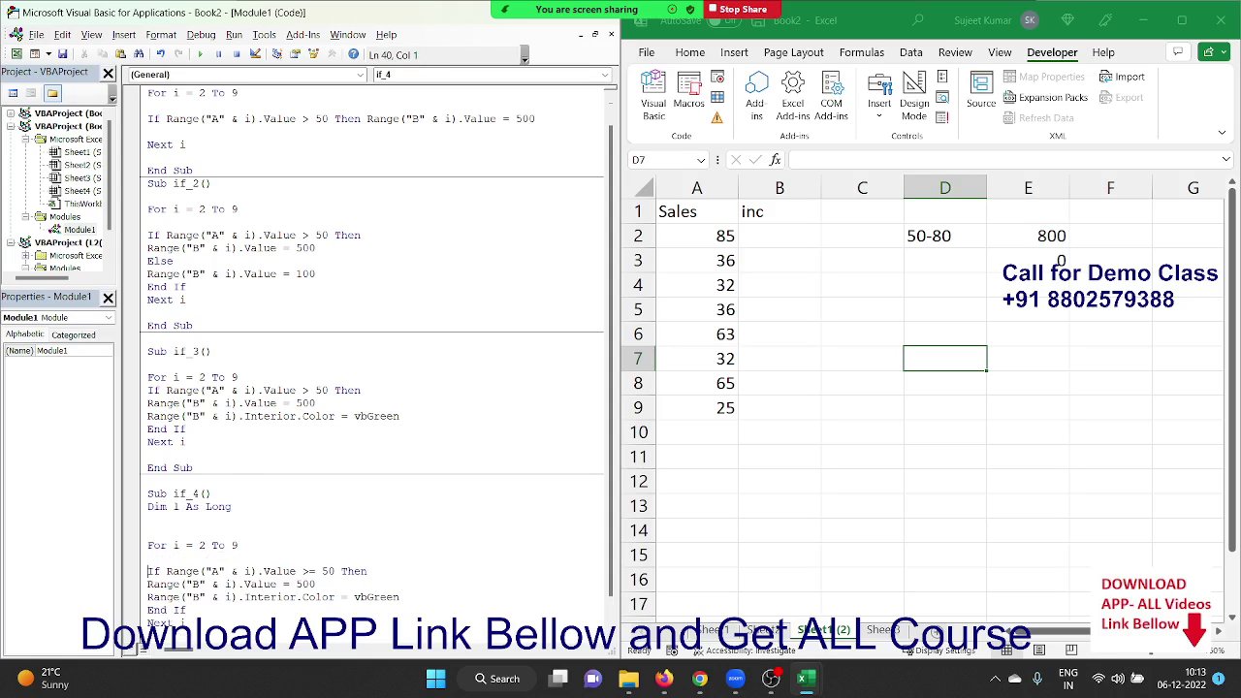
key("shift+Right")
key("shift+Right")
key("shift+Right")
key("shift+Right")
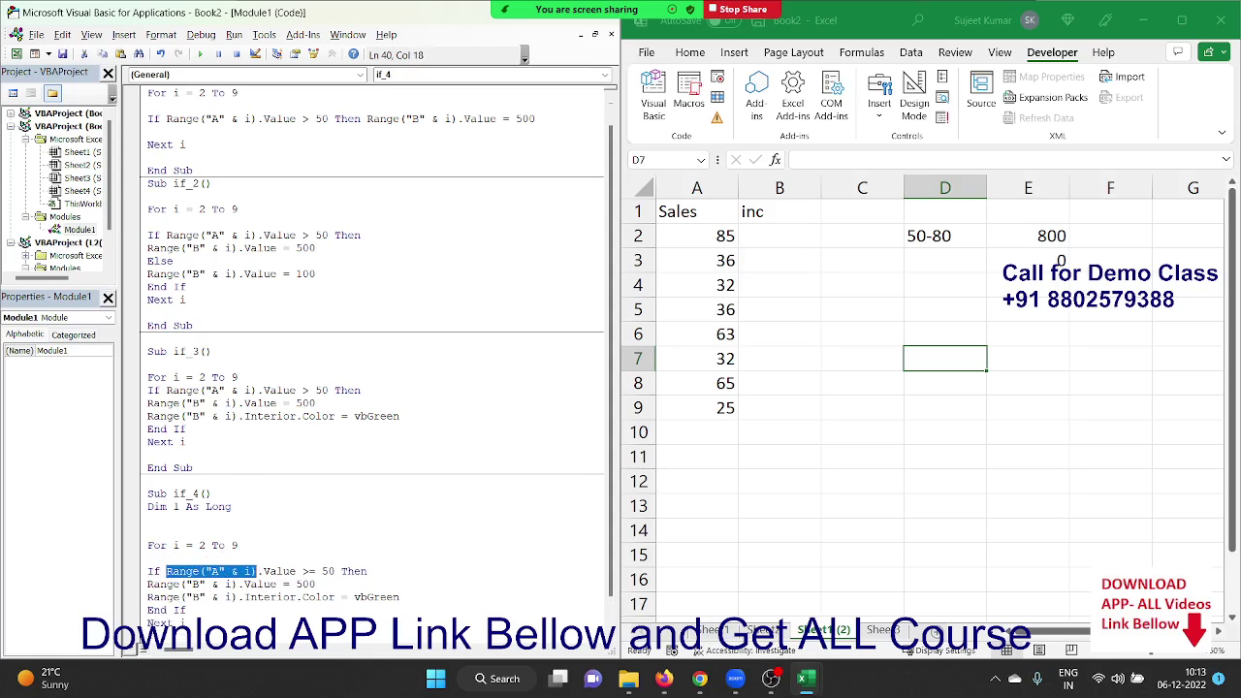
key("shift+Right")
key("shift+Right")
key("shift+Right")
key("shift+Right")
left_click(149, 557)
type("l =")
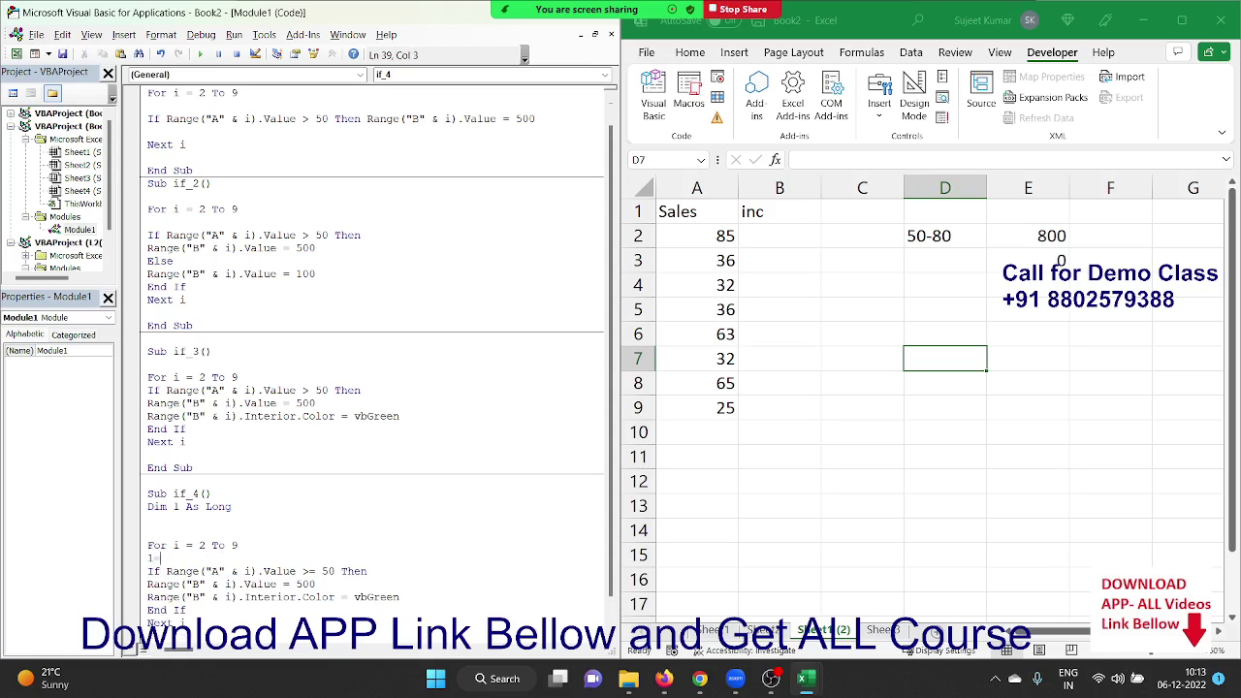
key("ctrl+v")
- Change the If test to l>=50 and l<=80 and the written amount to 800
left_click(288, 572)
left_click_drag(336, 570, 166, 570)
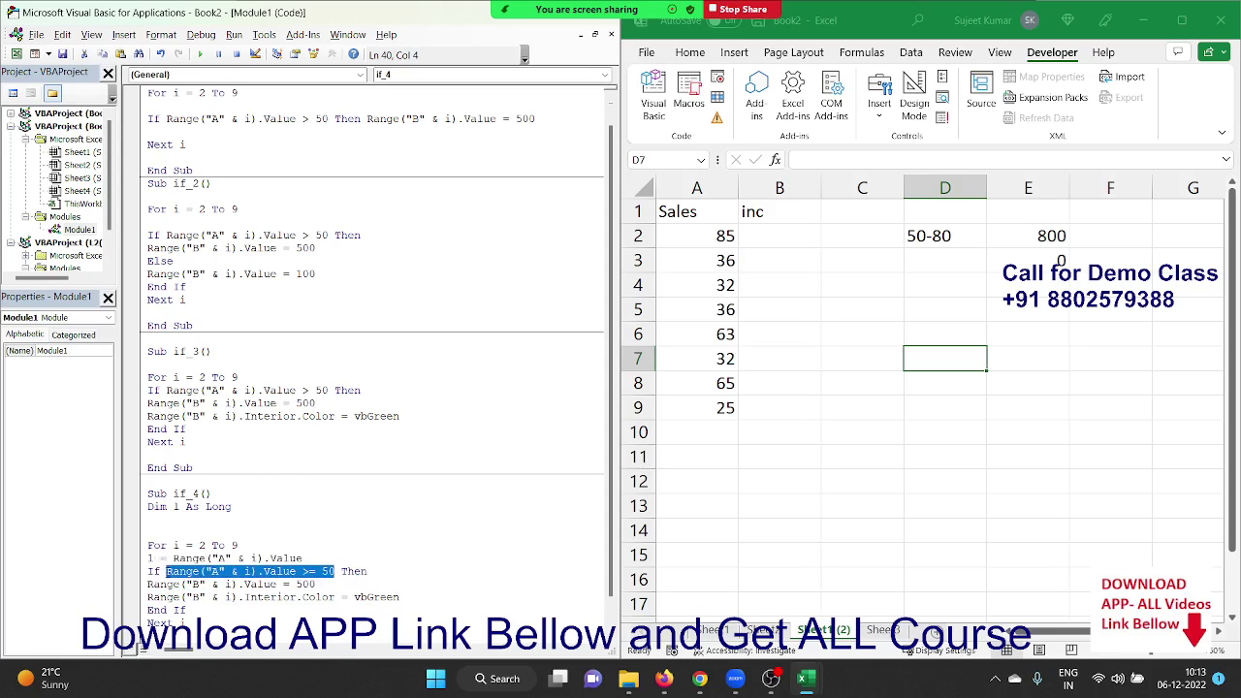
type("l")
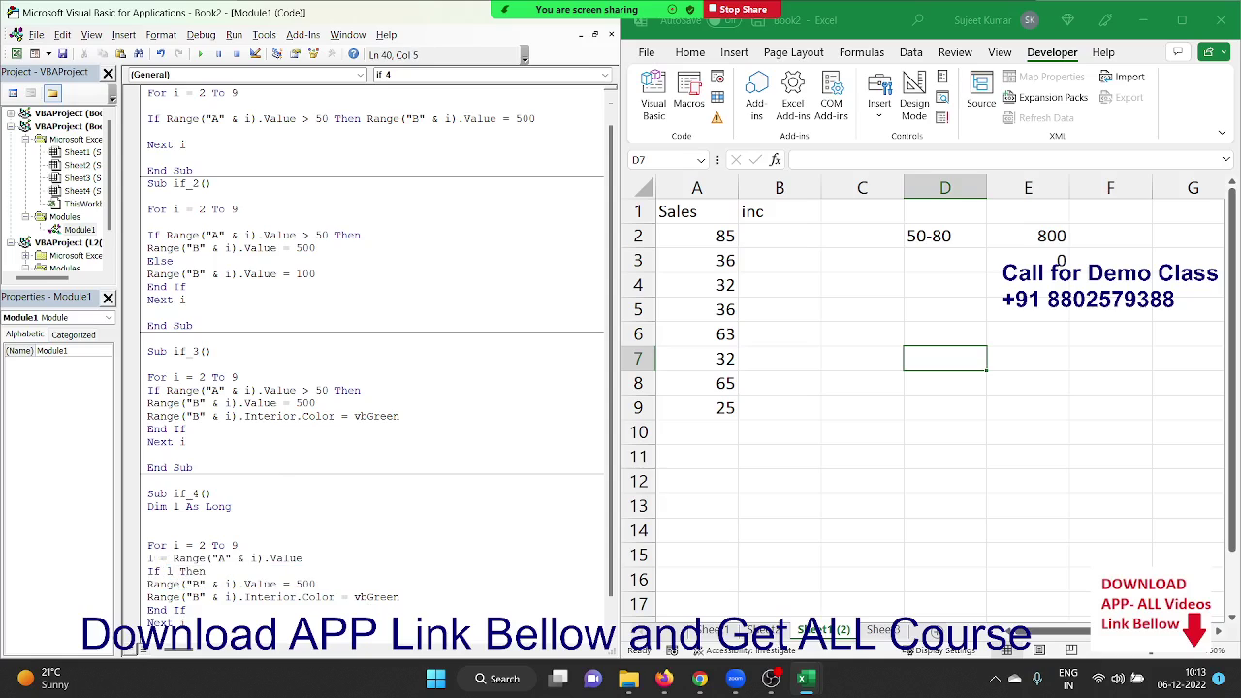
type(">= ")
type("50 and ")
type("l")
type("<=")
type("80")
key("Down")
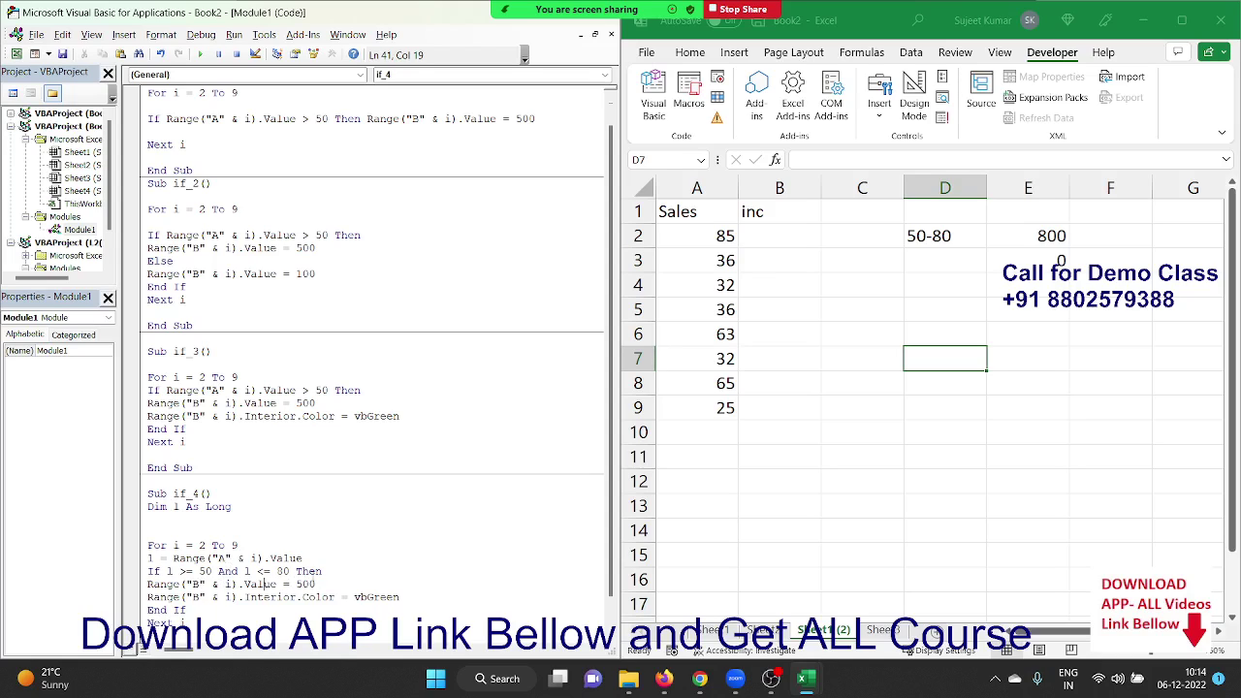
double_click(305, 584)
type("8")
type("00")
- Replace the green colour line with an Else branch that writes 0 to column B
left_click(153, 597)
key("shift+Down")
key("Delete")
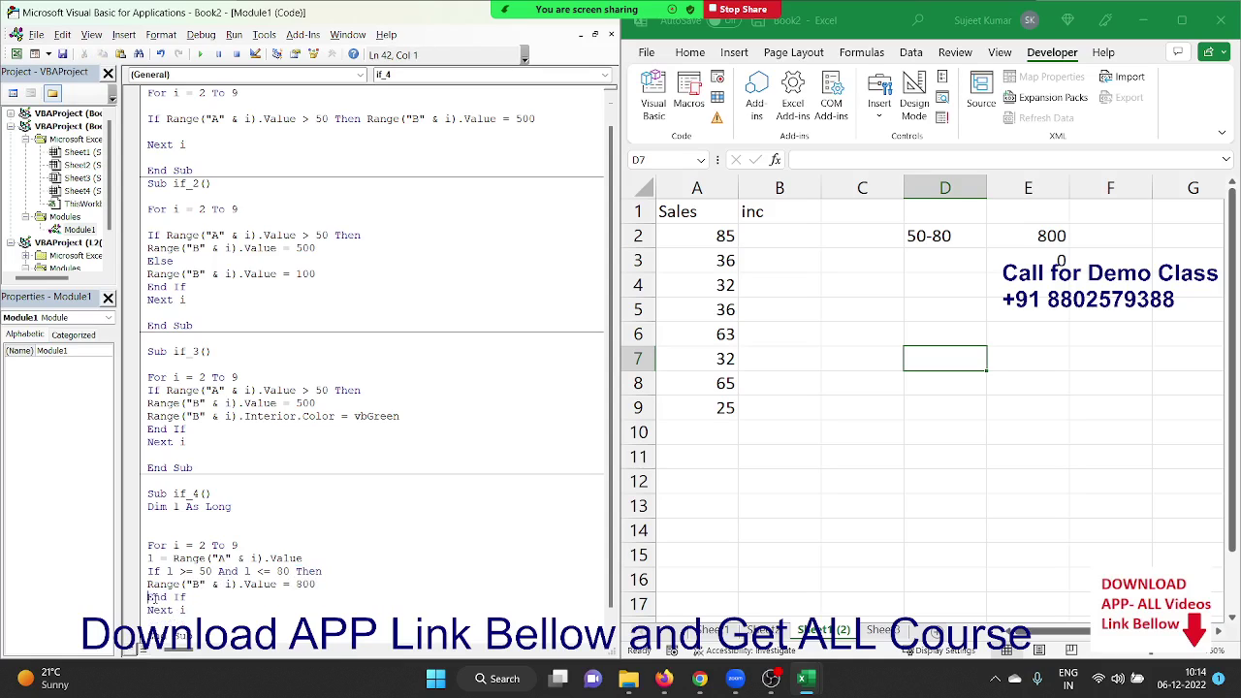
key("Return")
type("Else")
key("Return")
key("Up")
key("Up")
key("shift+Down")
key("Right")
key("ctrl+v")
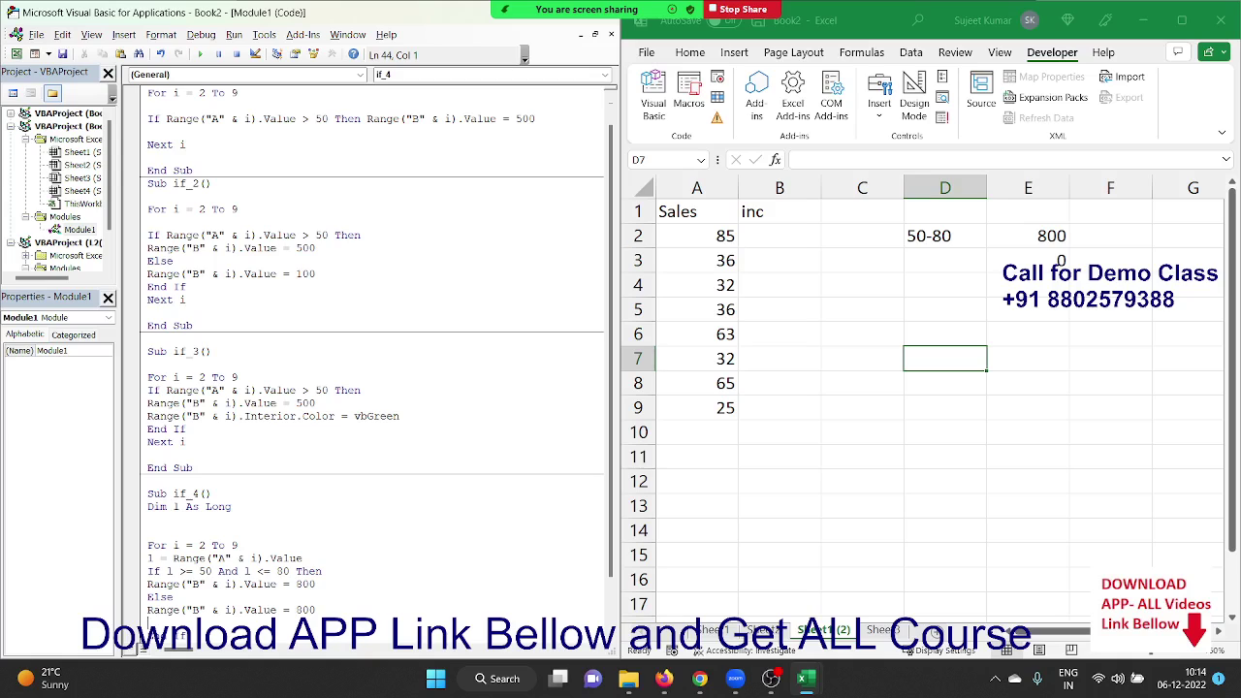
key("Up")
key("End")
key("shift+Left")
key("shift+Left")
key("shift+Left")
type("0")
scroll(344, 586, "down", 2)
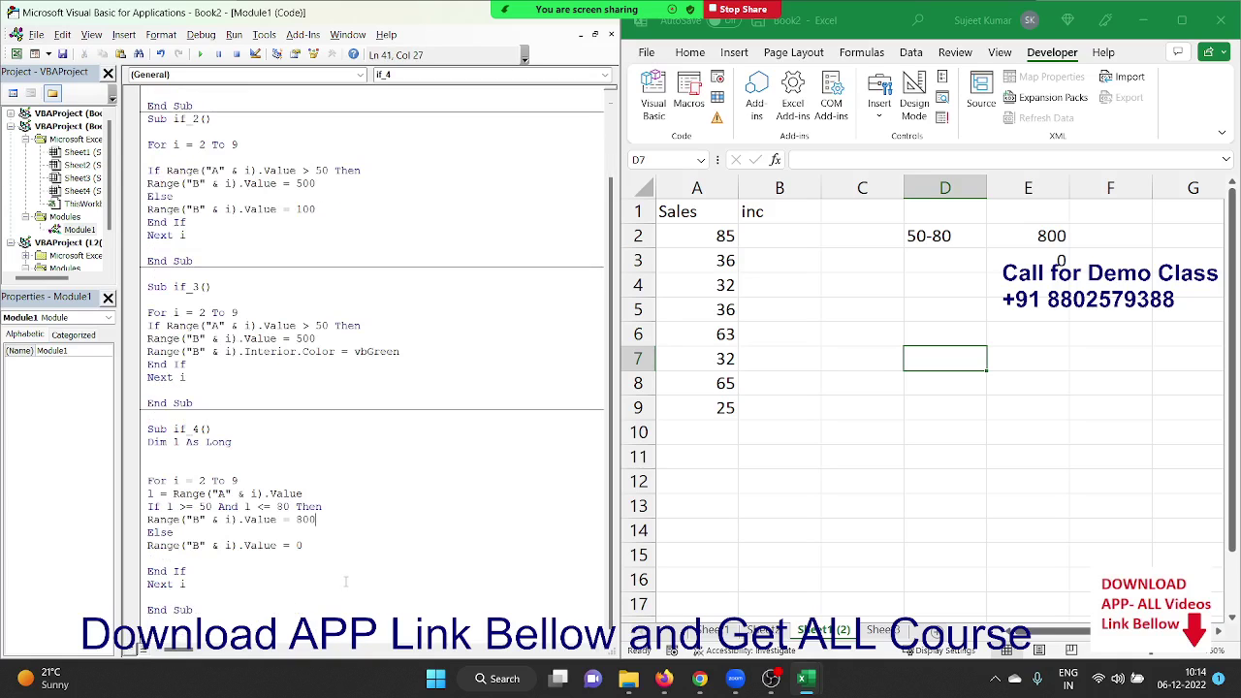
left_click(240, 506)
- Run if_4, then head column G 'Days' and fill day names from Sat down to G12
left_click(200, 55)
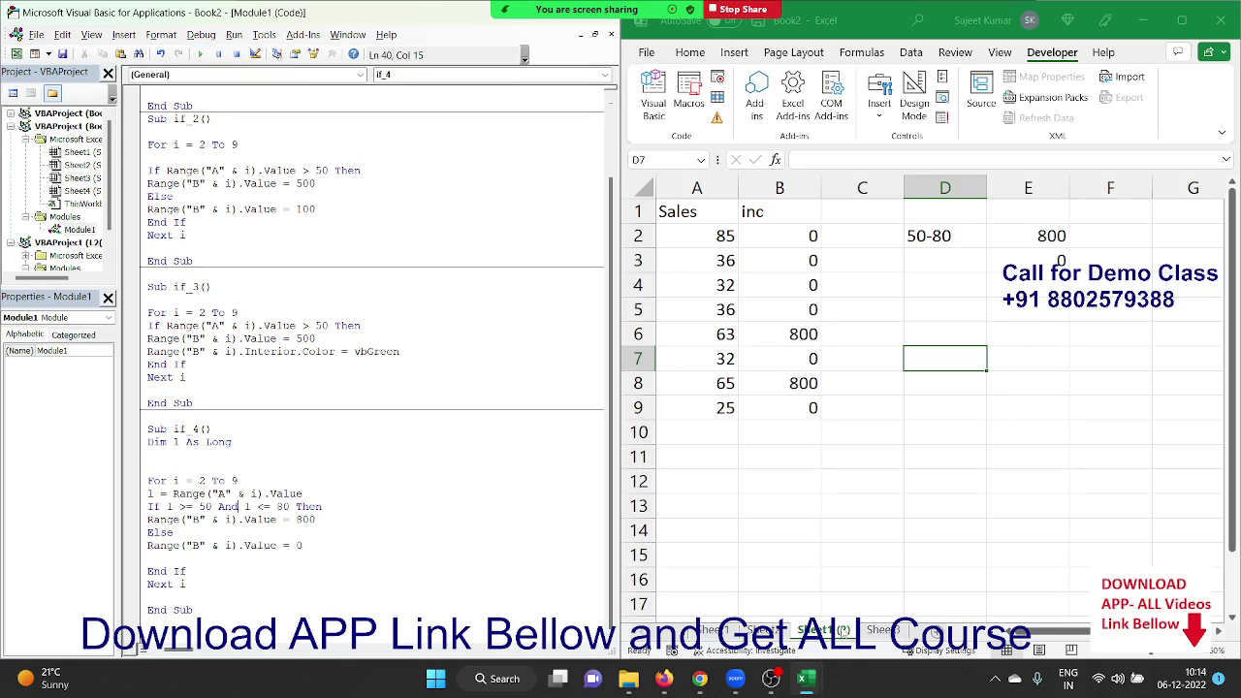
left_click(1132, 208)
key("Right")
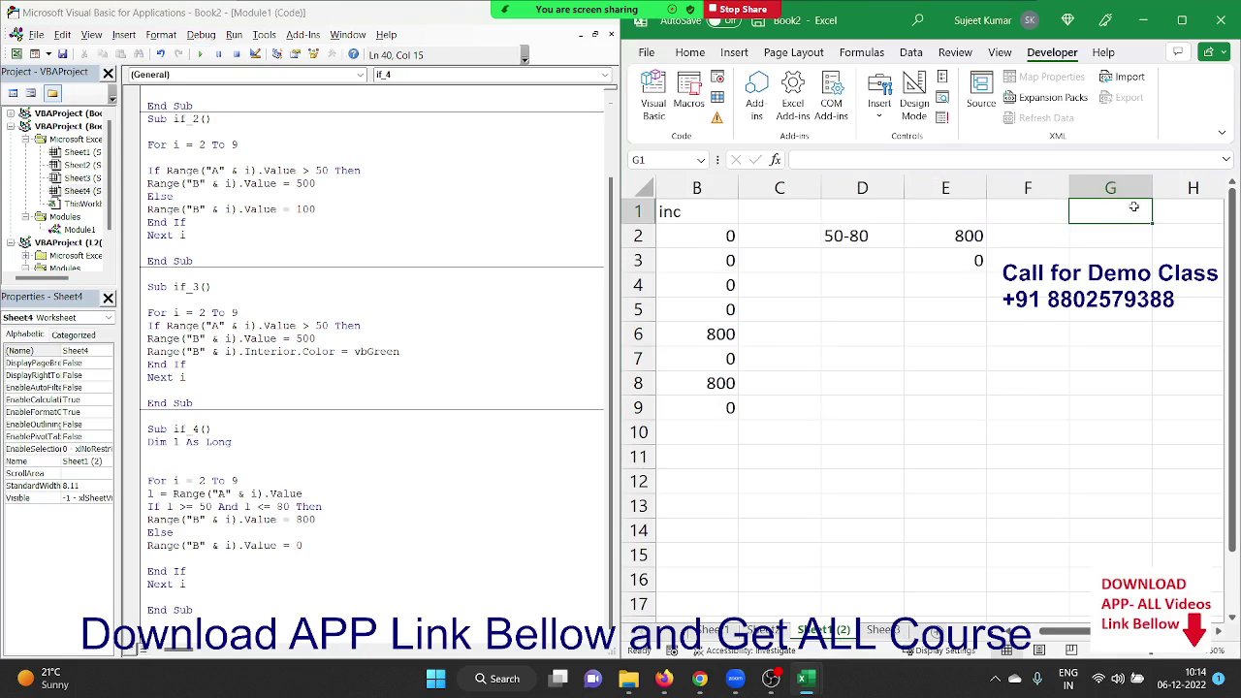
key("Right")
key("Right")
key("Right")
key("Left")
key("Left")
key("Left")
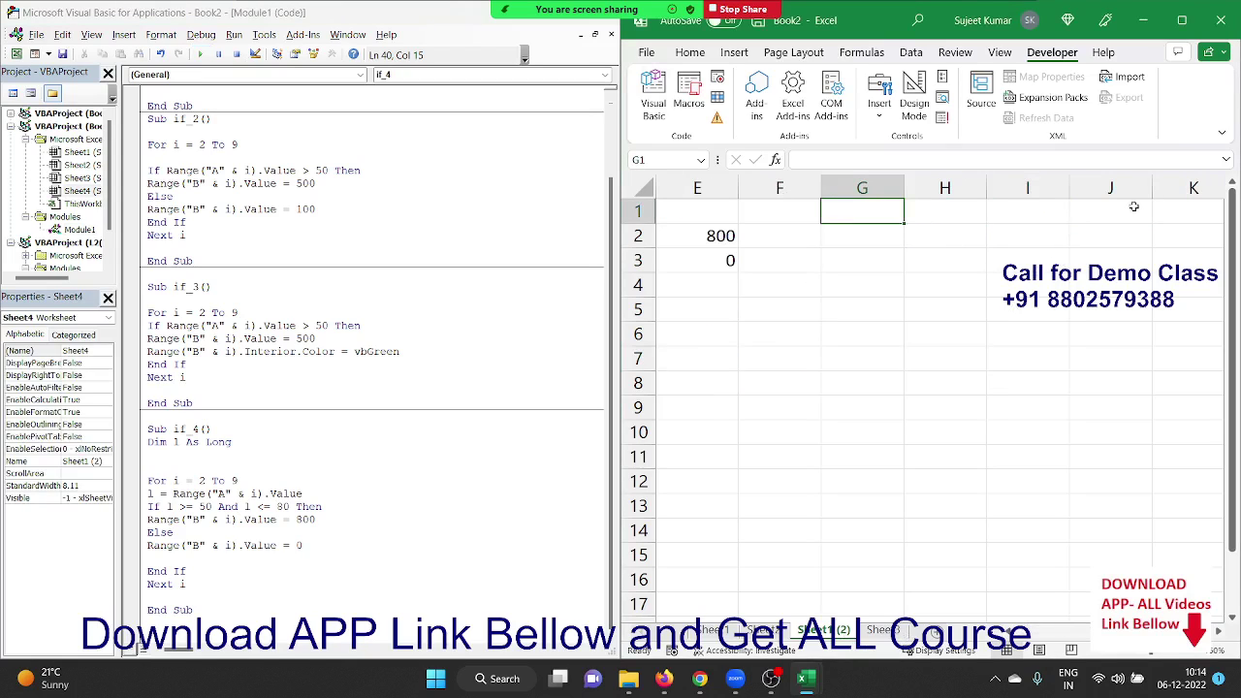
type("Days")
key("Return")
type("S")
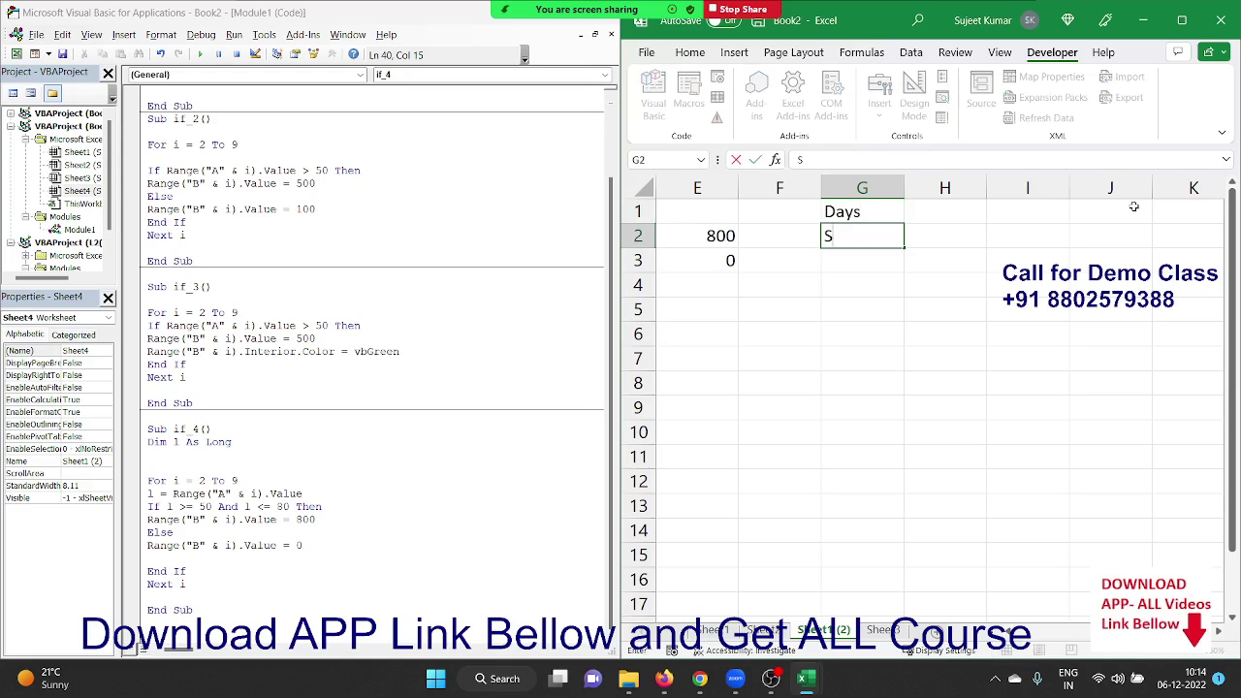
type("at")
key("Return")
key("Up")
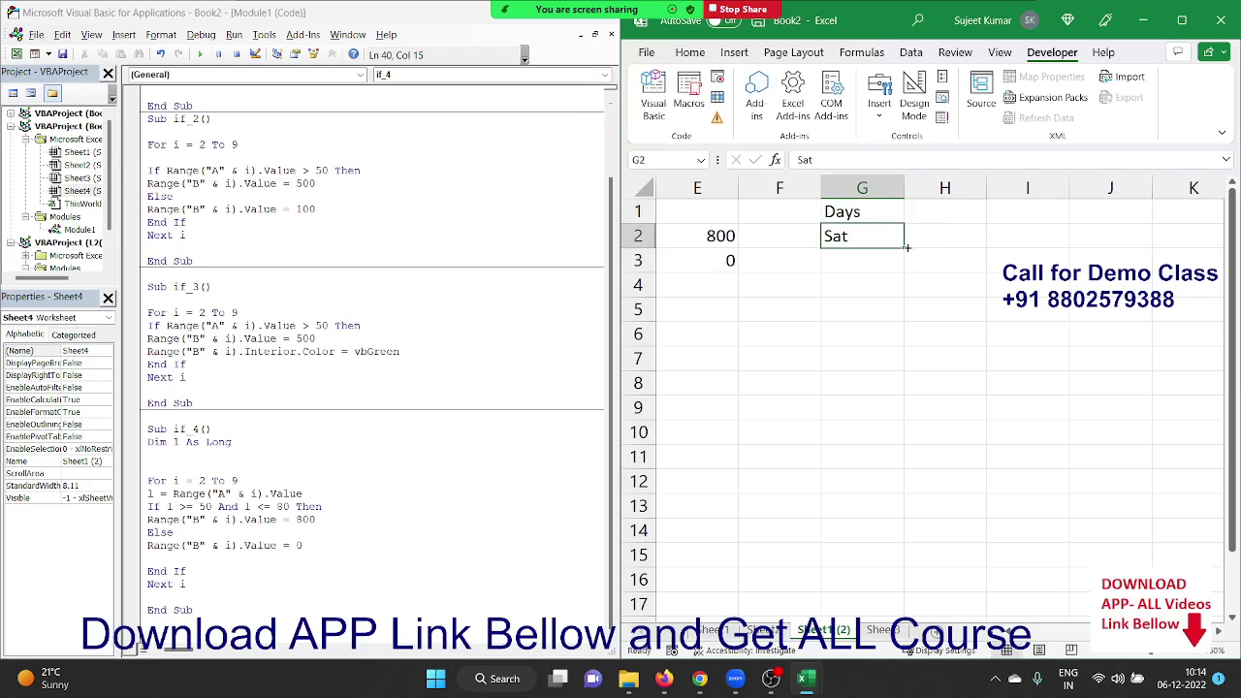
left_click_drag(905, 247, 911, 444)
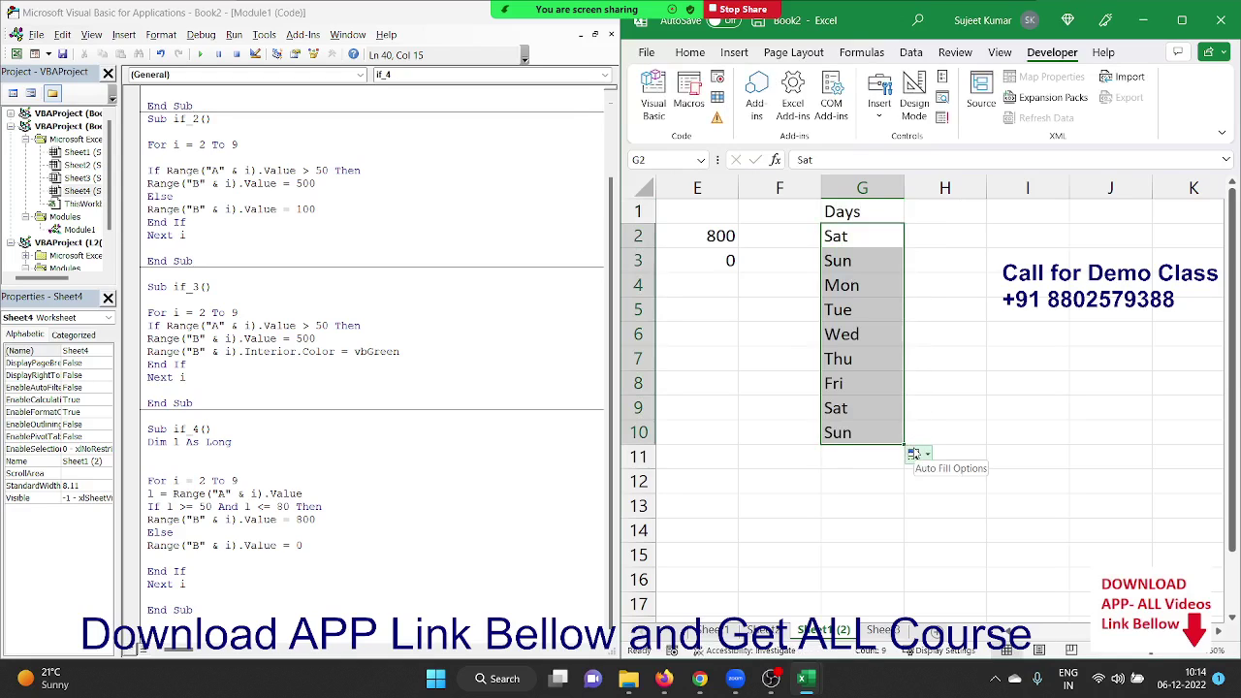
left_click_drag(905, 444, 907, 489)
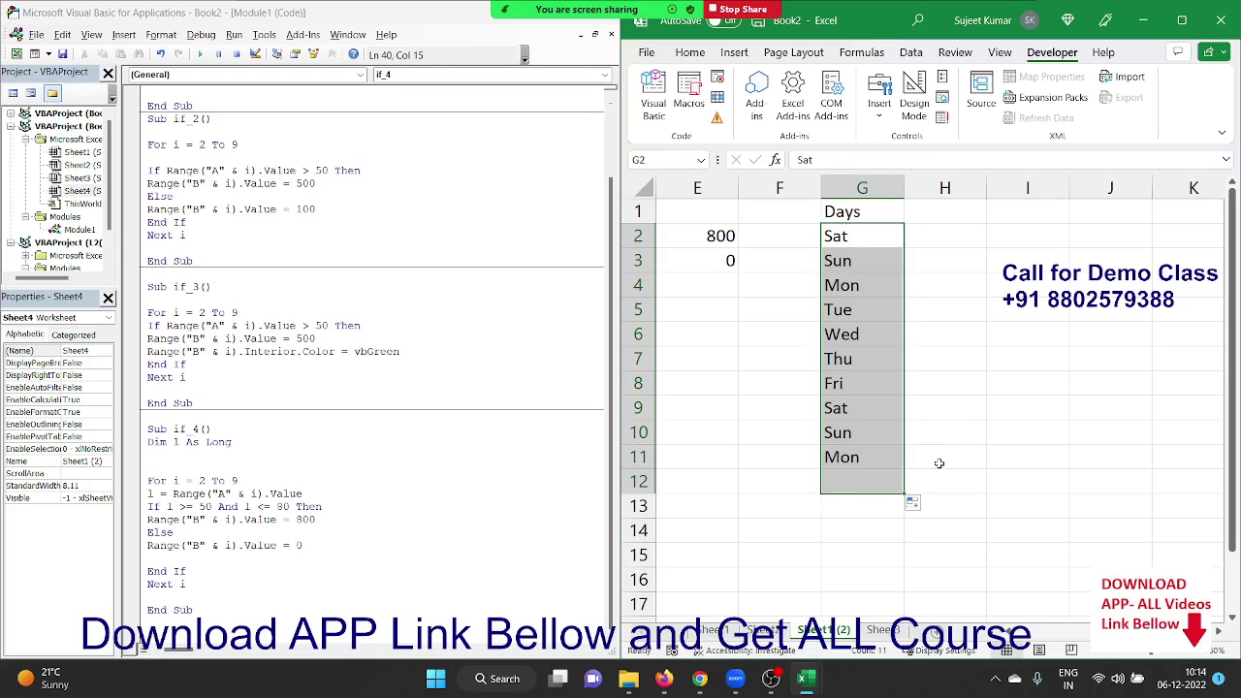
- Enter 'Sat-Sun' in I6 with 'off' in J6 and 'open' in J7
left_click(1025, 327)
type("Sa")
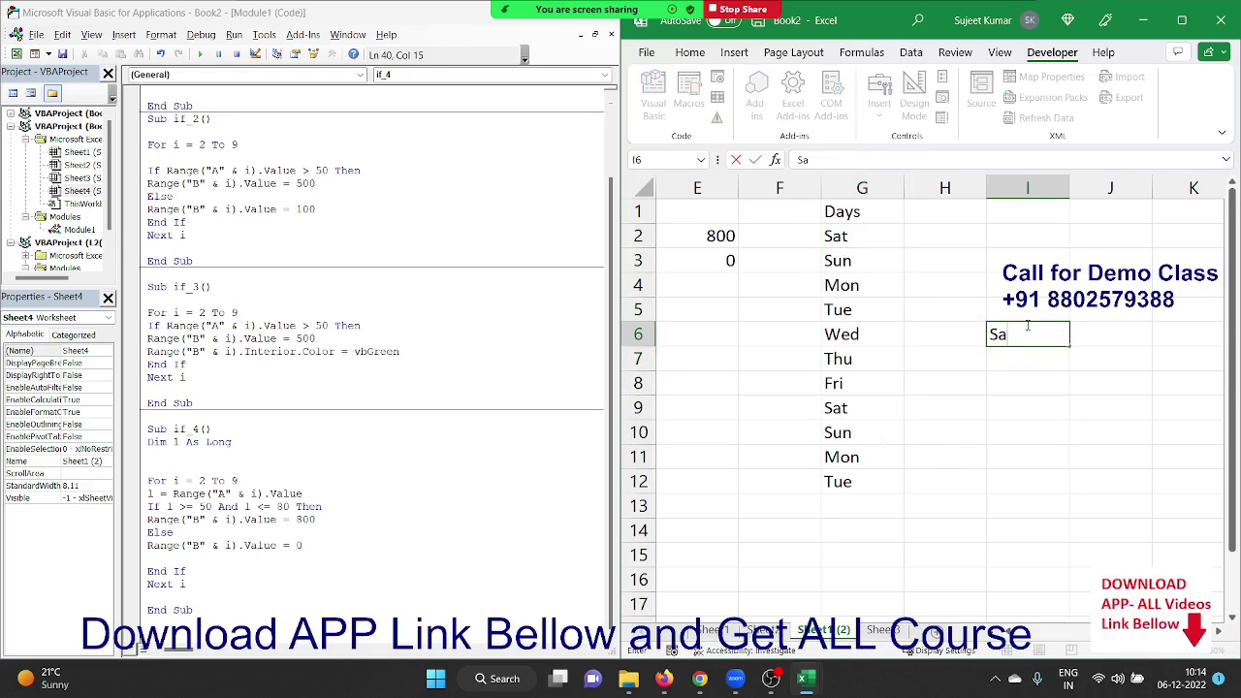
type("t-S")
type("un")
key("Tab")
type("o")
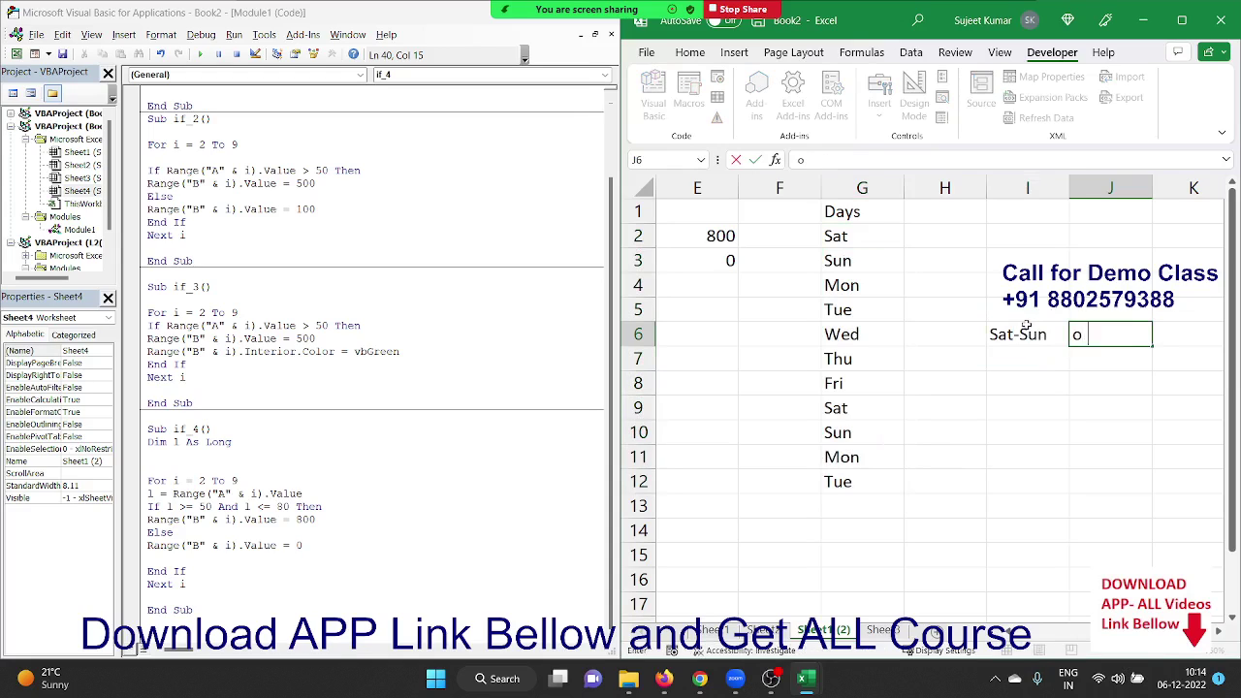
type("ff")
key("Return")
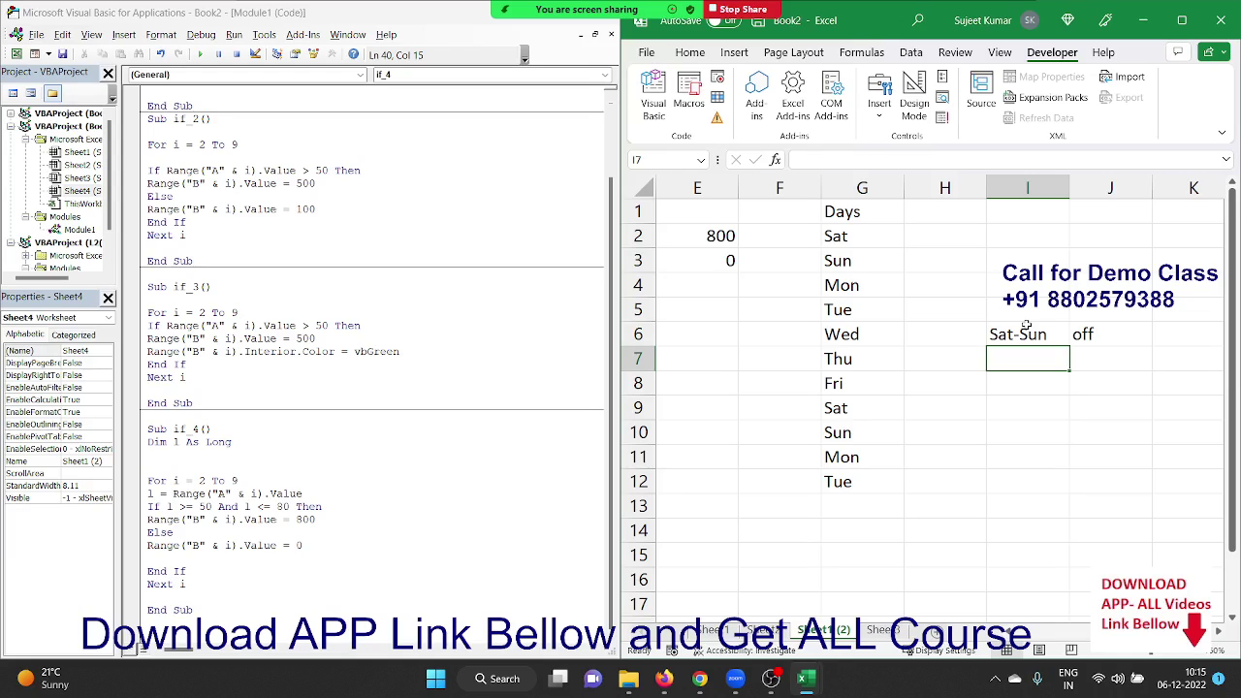
key("Right")
type("open")
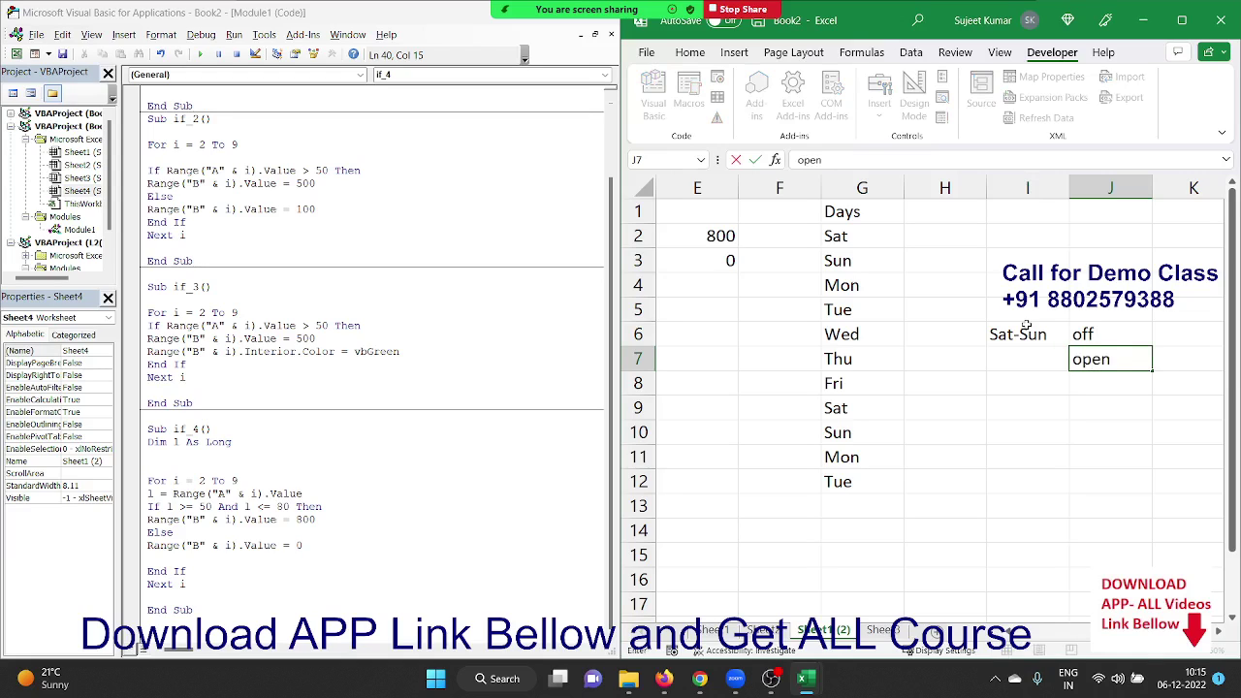
left_click(923, 472)
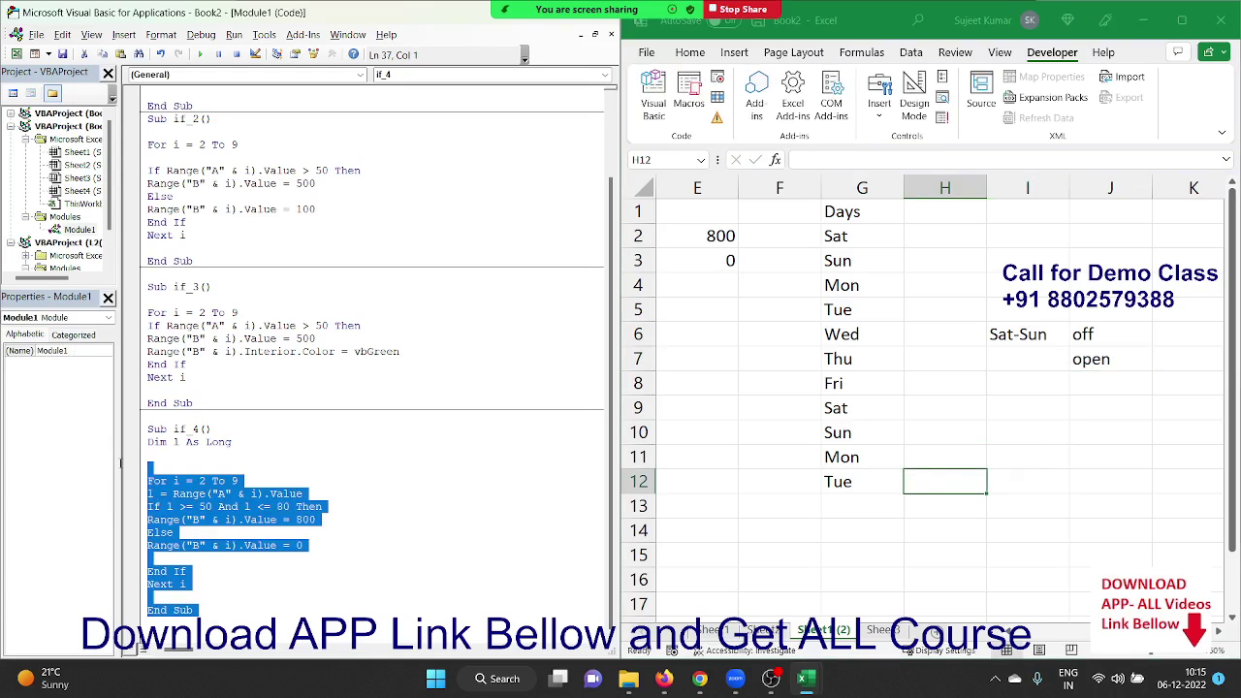
- Paste a duplicate of the if_4 macro below its End Sub in the VBA editor
left_click_drag(212, 613, 148, 428)
key("ctrl+c")
key("Down")
key("Down")
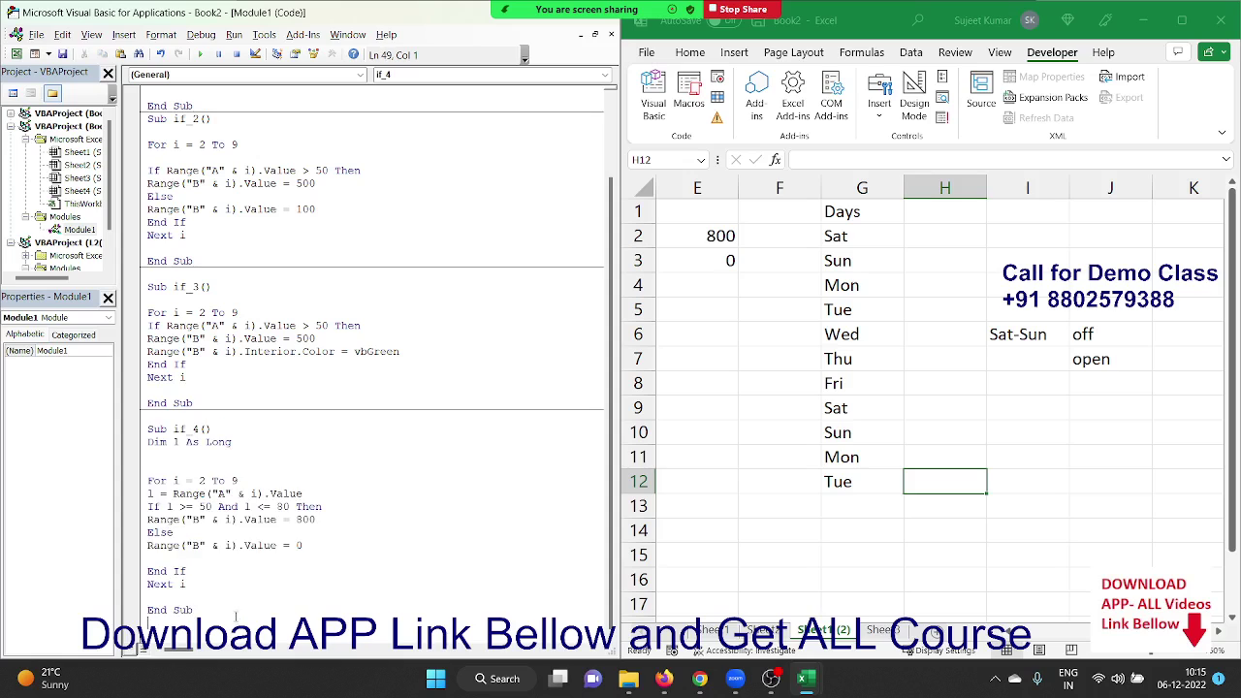
key("Down")
key("Down")
key("Down")
key("Down")
key("Down")
key("Down")
key("Down")
scroll(174, 303, "down", 2)
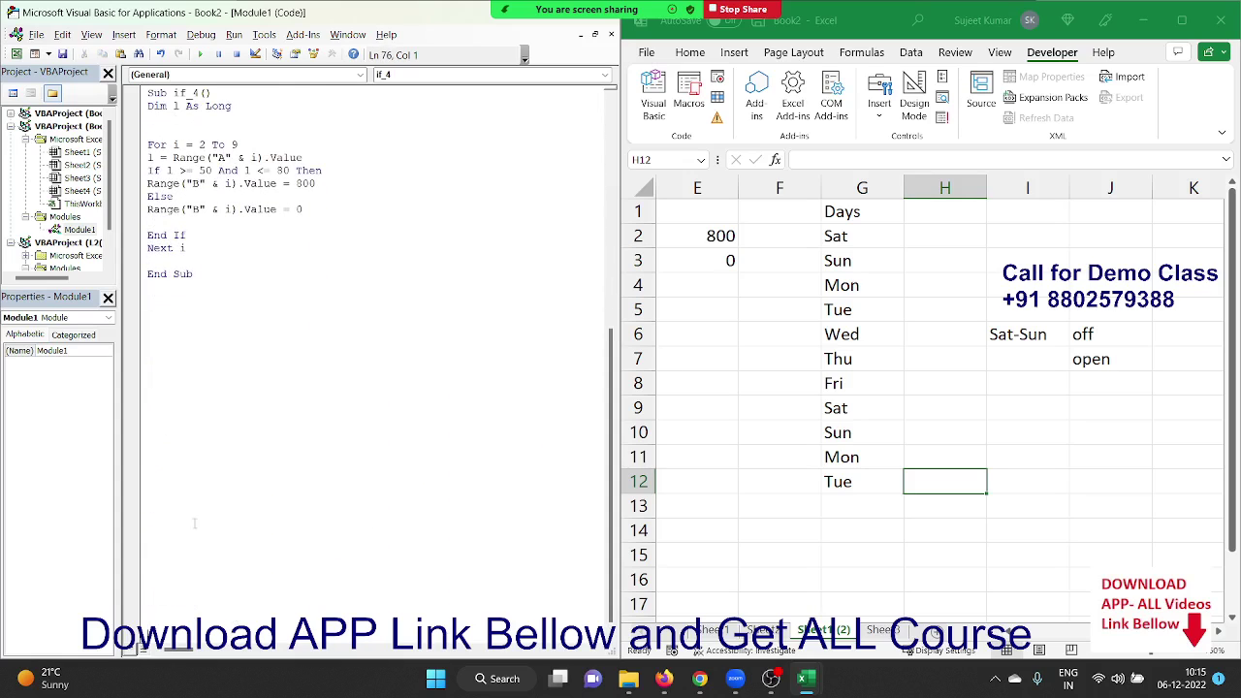
left_click(173, 302)
key("ctrl+v")
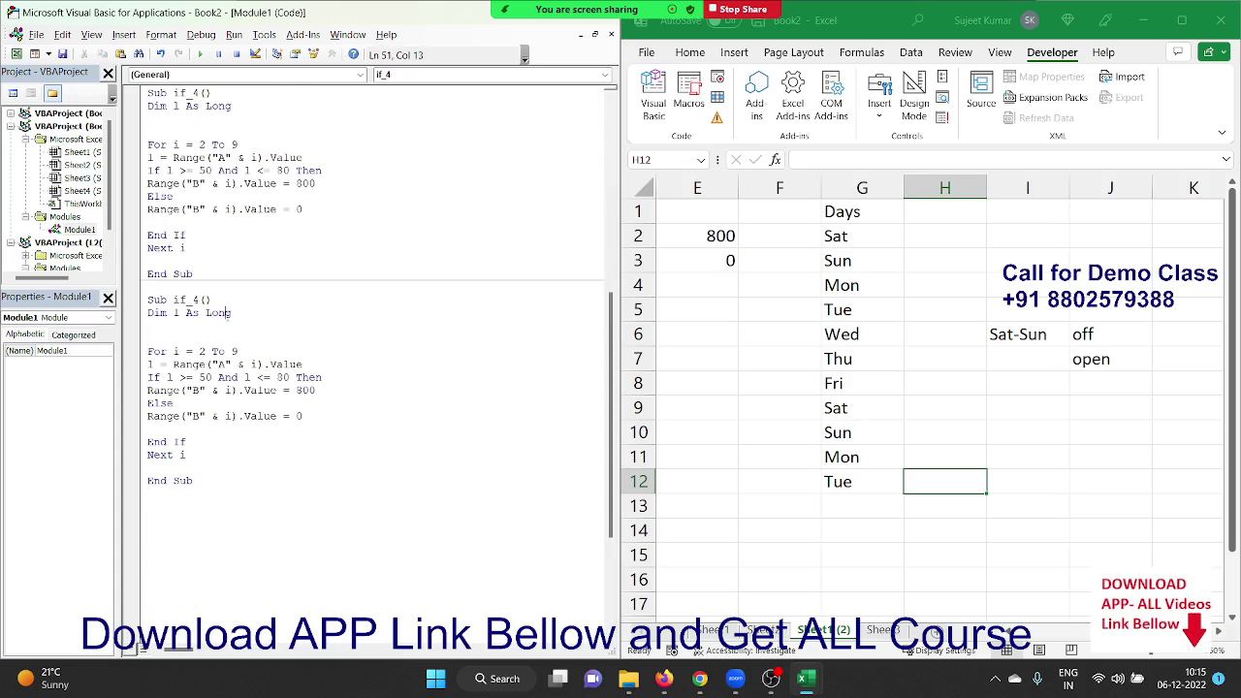
- Declare d As String, set d = Range("g" & i), and test If d="Sat" Or d="Sun"
double_click(217, 312)
key("BackSpace")
key("BackSpace")
key("BackSpace")
key("BackSpace")
key("BackSpace")
key("BackSpace")
type("d as s")
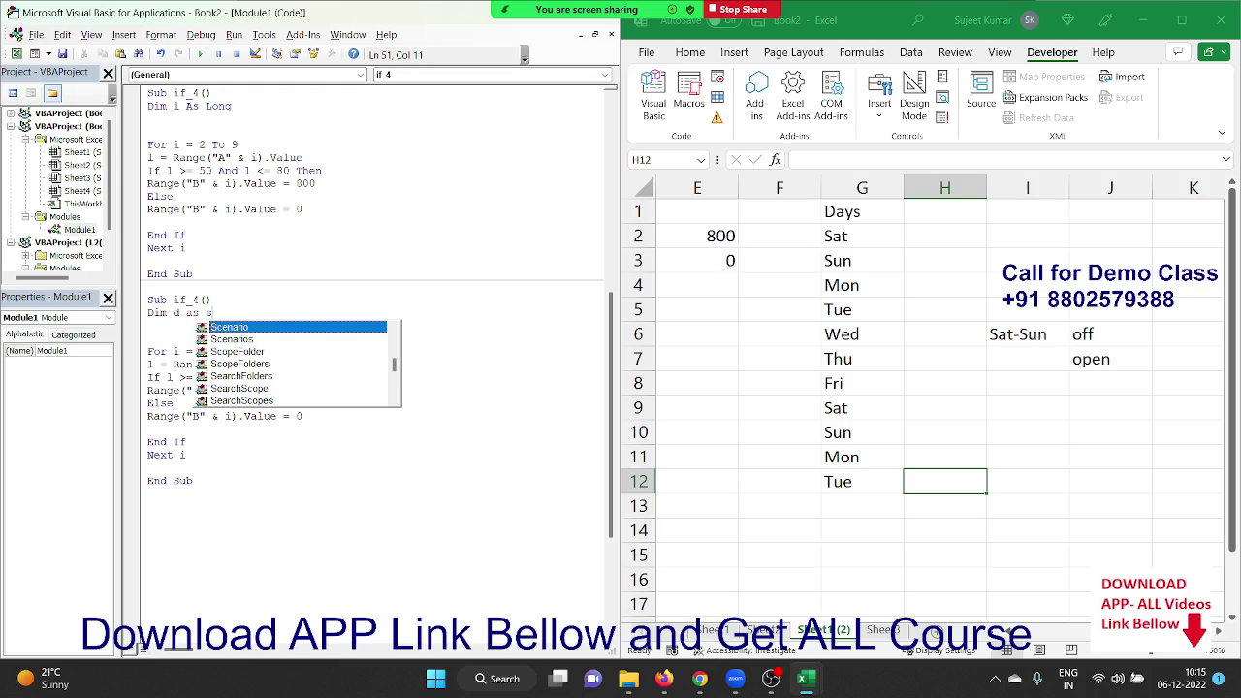
type("tr")
key("Tab")
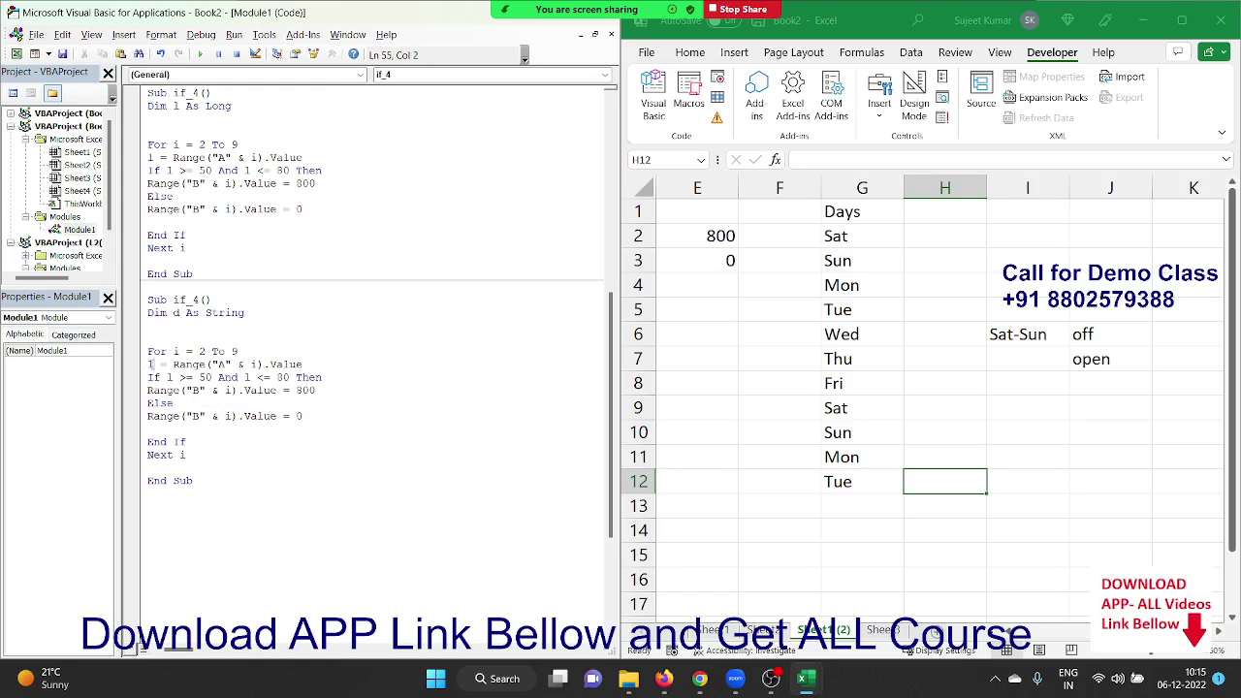
double_click(151, 365)
type("d")
double_click(219, 365)
type("g")
left_click(212, 388)
left_click_drag(321, 377, 166, 378)
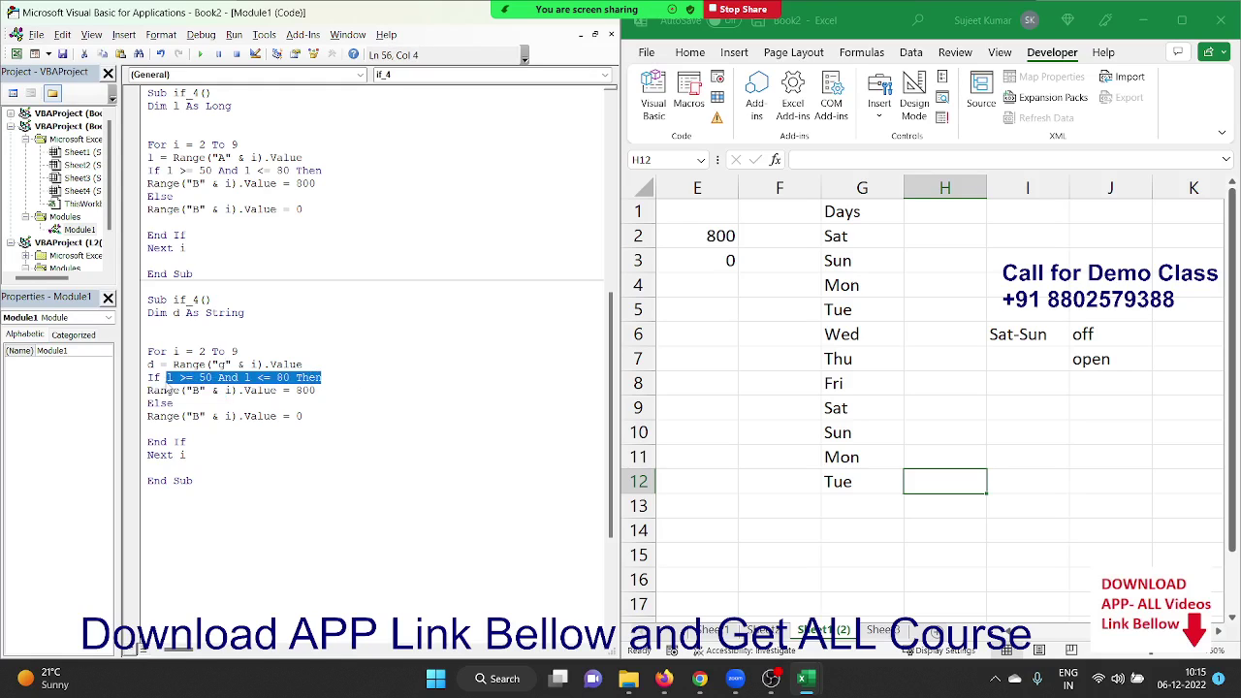
type("d")
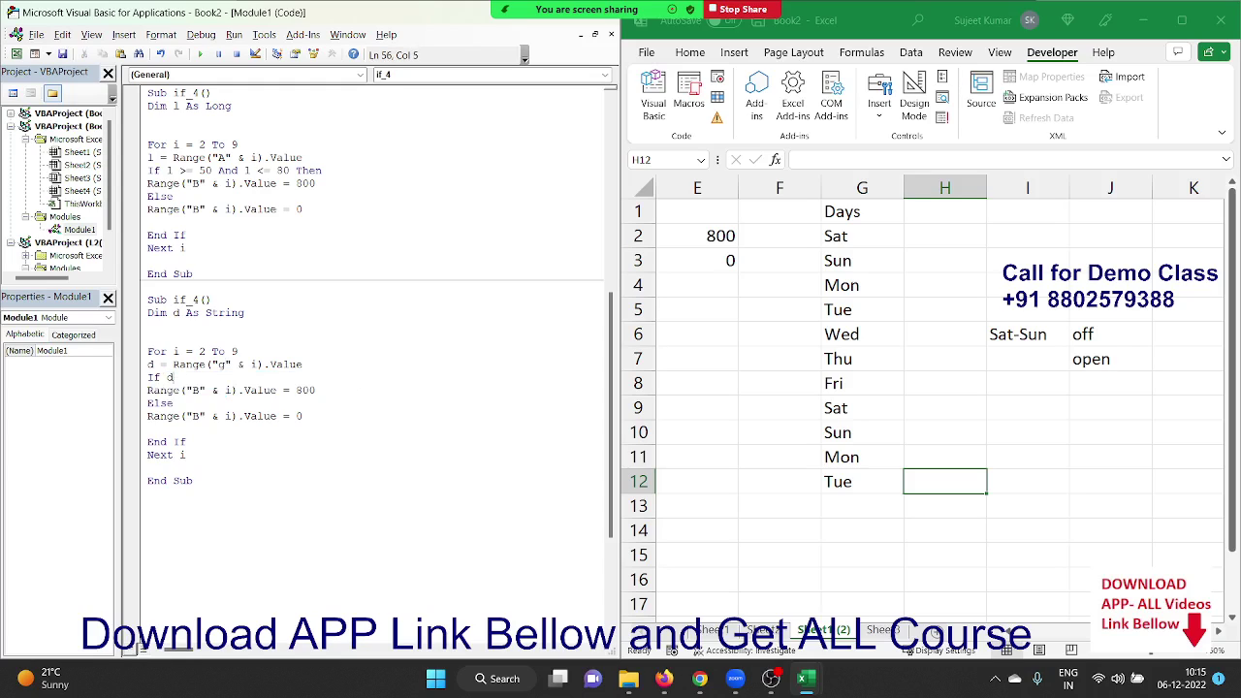
type("=\"Sa")
type("t\"  O")
type("R D=")
type("\"Sun")
type("\" ")
type("then")
left_click(209, 490)
- Make the macro write "OFF" to column H for weekends, else "OPEN"
double_click(202, 390)
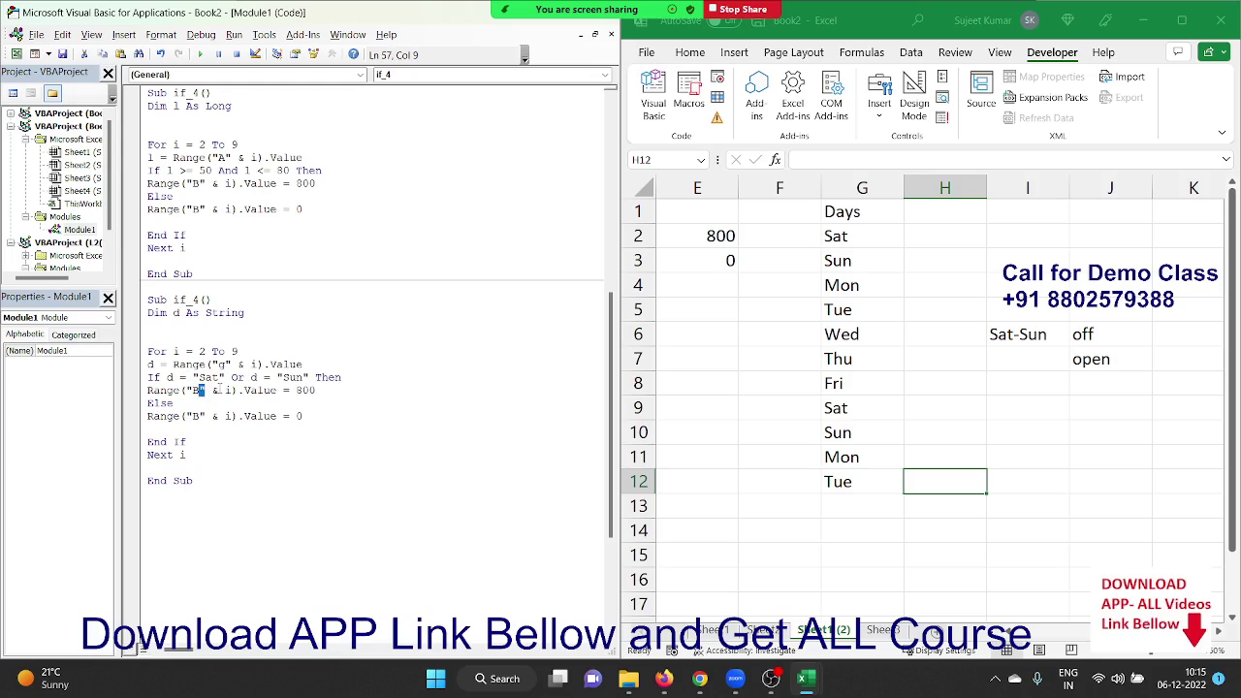
key("BackSpace")
type("H")
key("BackSpace")
type("h")
double_click(305, 389)
key("BackSpace")
type("\"O")
type("FF")
type("\"")
double_click(299, 415)
key("BackSpace")
type("\"OPE")
type("N\"")
left_click(174, 402)
- Resolve the ambiguous-name error by renaming the duplicate macro from if_4 to if_5
left_click(200, 54)
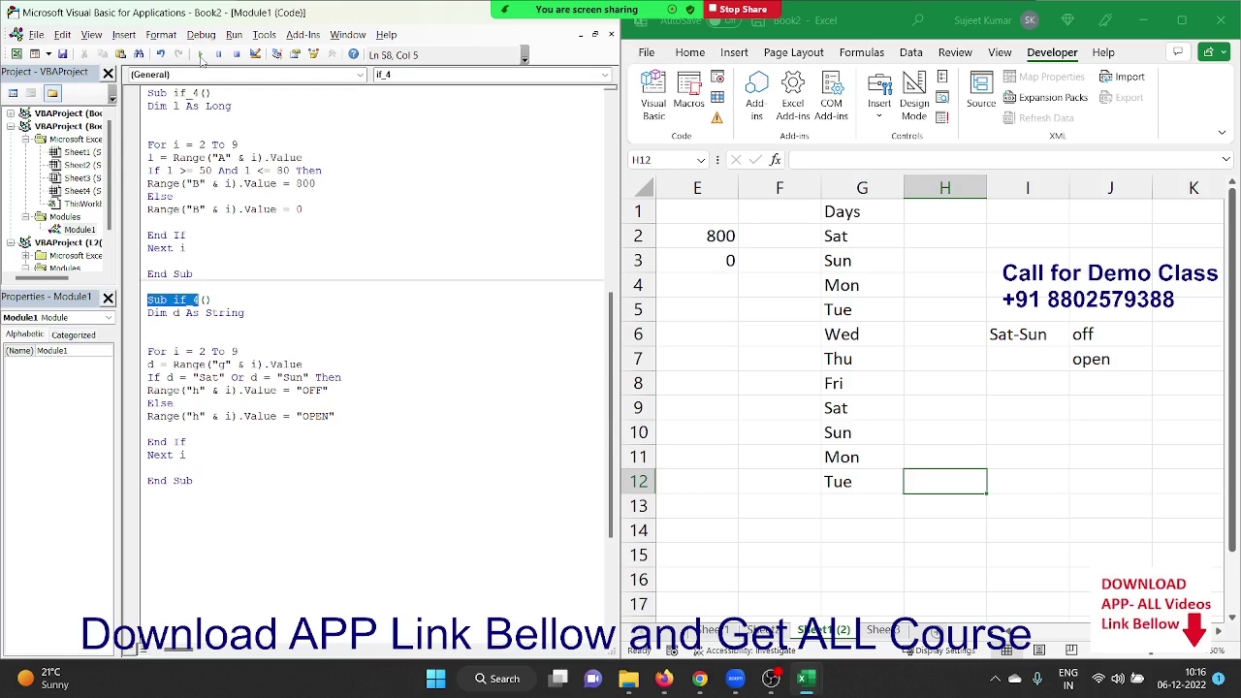
left_click(611, 403)
left_click(205, 313)
left_click(198, 300)
key("BackSpace")
type("5")
- Run if_5 so H2:H9 show OFF for Sat/Sun and OPEN otherwise
left_click(225, 364)
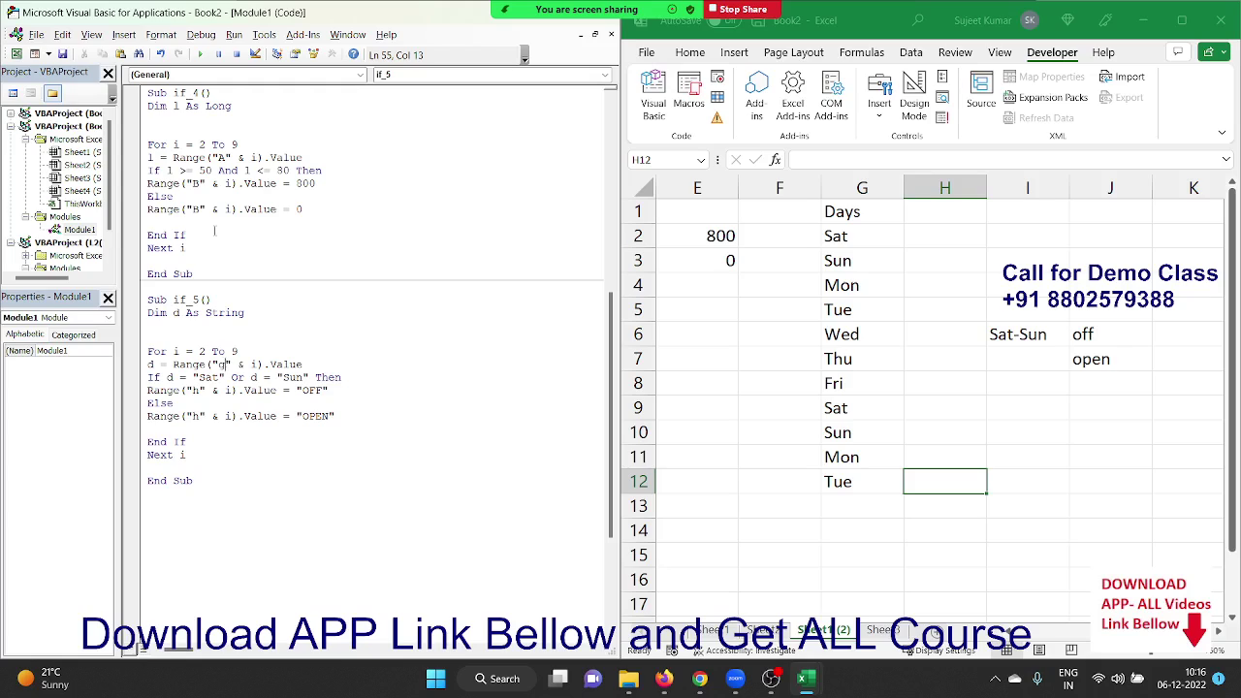
left_click(200, 54)
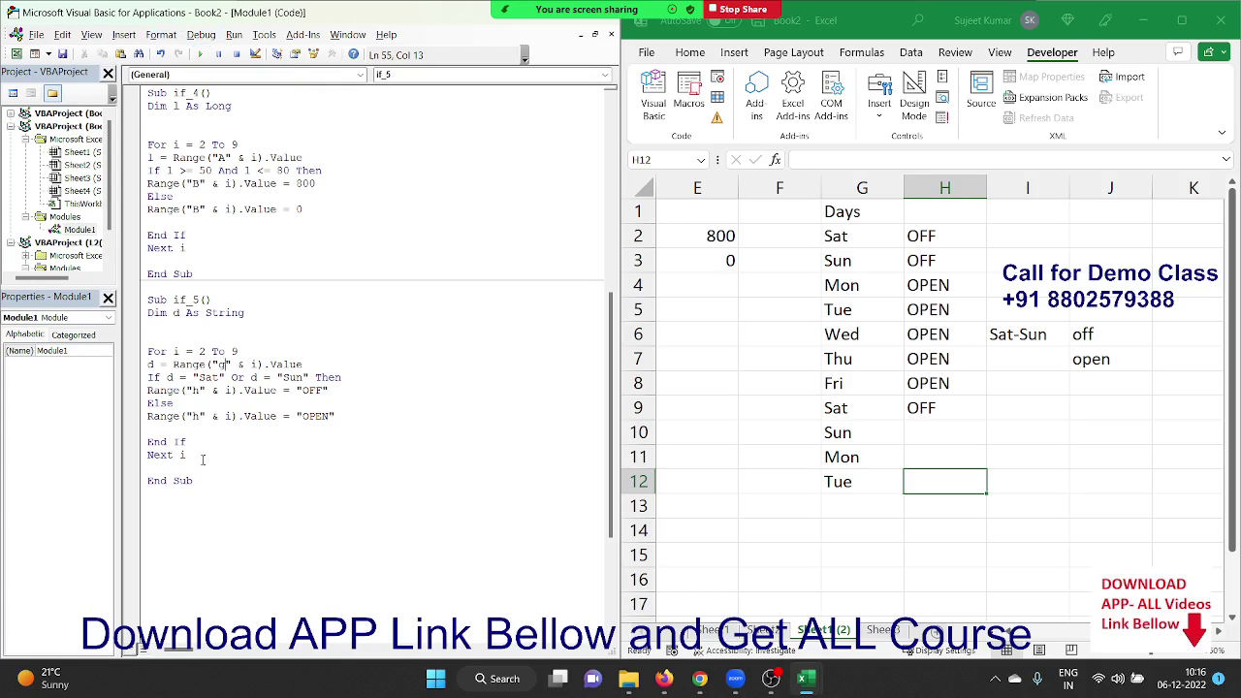
left_click(243, 338)
- Replace the loop's fixed end 9 with Range("g65000").End(xlUp).Row
double_click(235, 351)
key("BackSpace")
type("range")
type("(\"A")
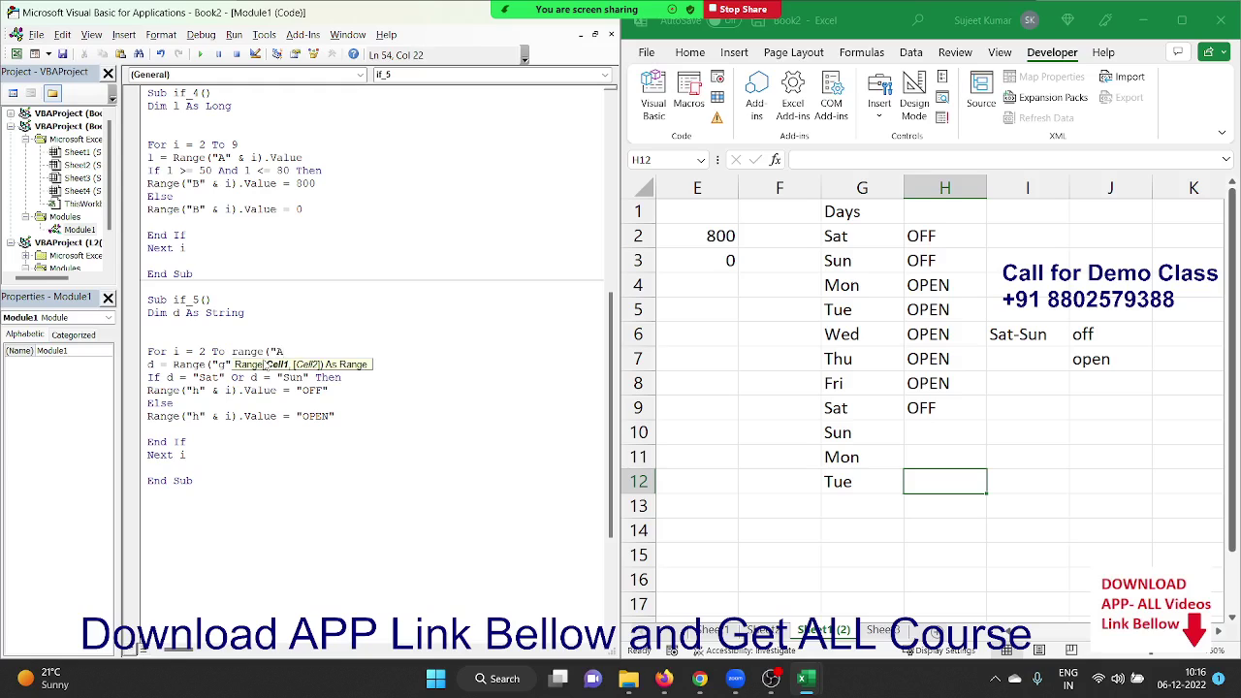
key("BackSpace")
type("g65000\"")
type(").En")
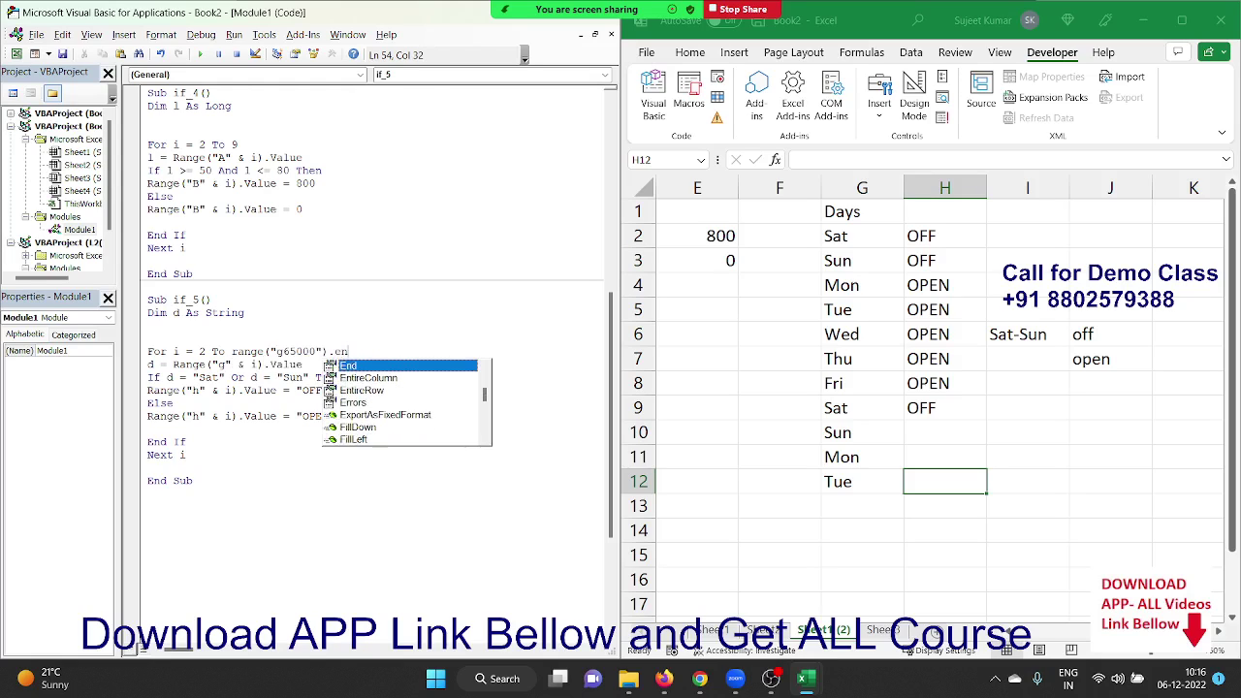
type("d(")
key("Down")
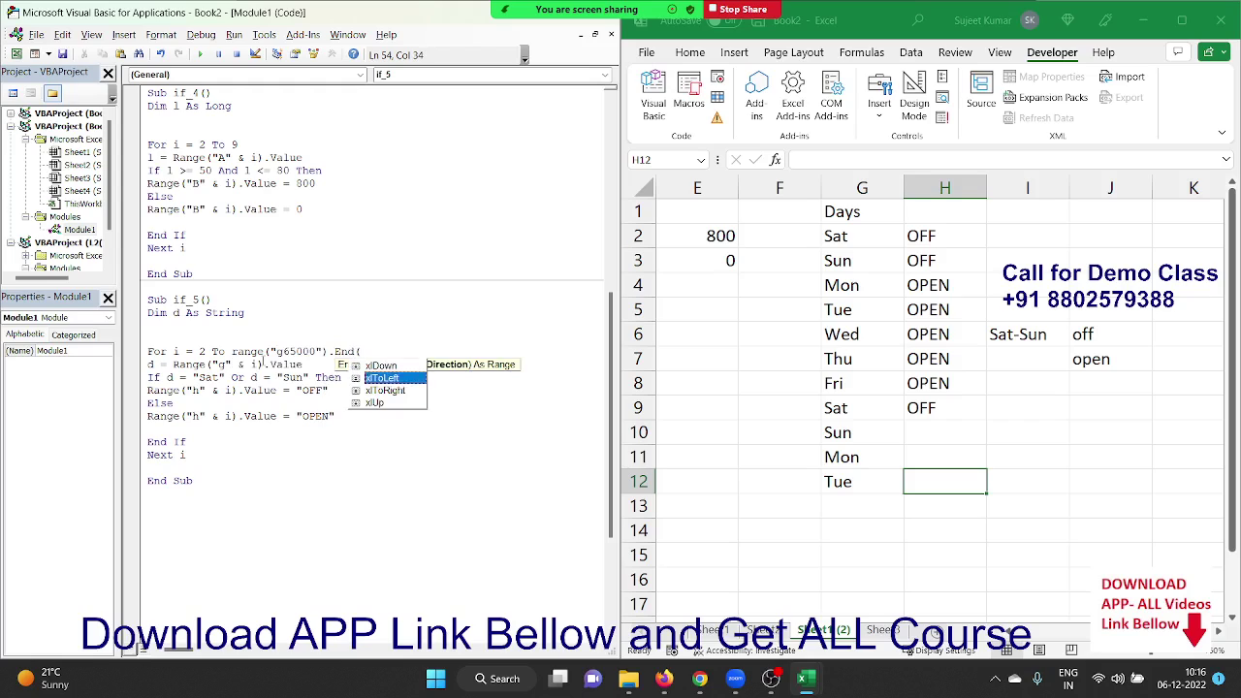
key("Down")
key("Down")
key("Tab")
type(").")
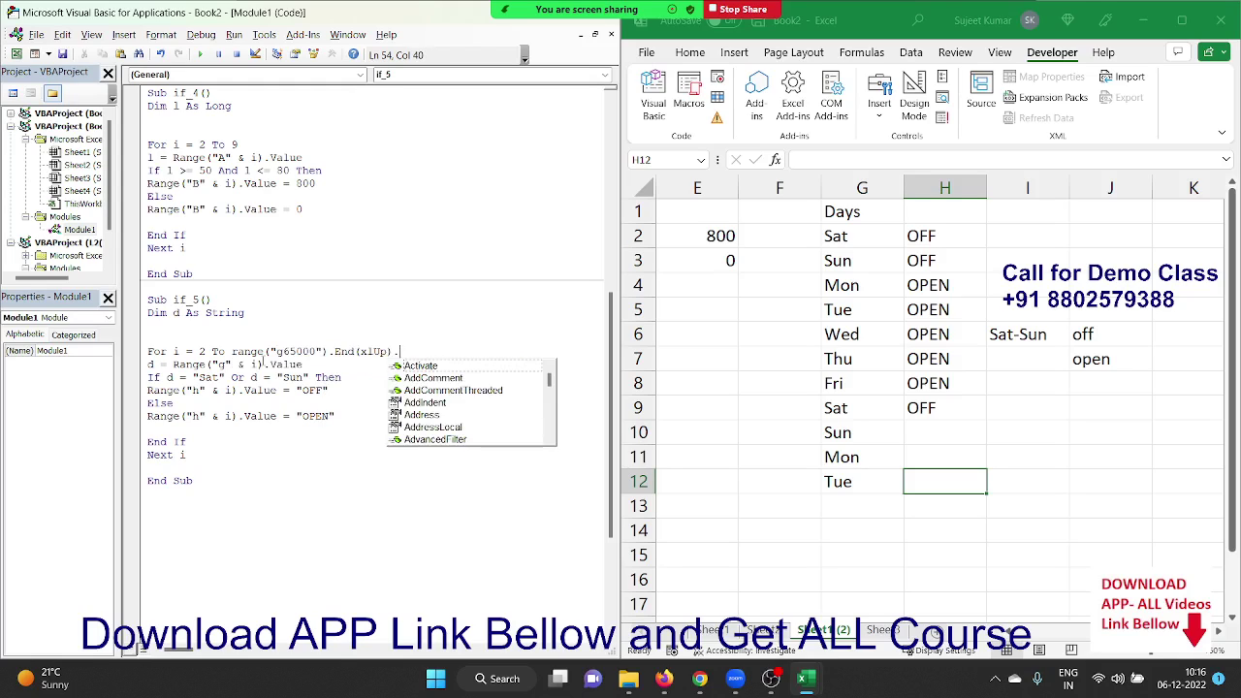
type("Row")
key("Tab")
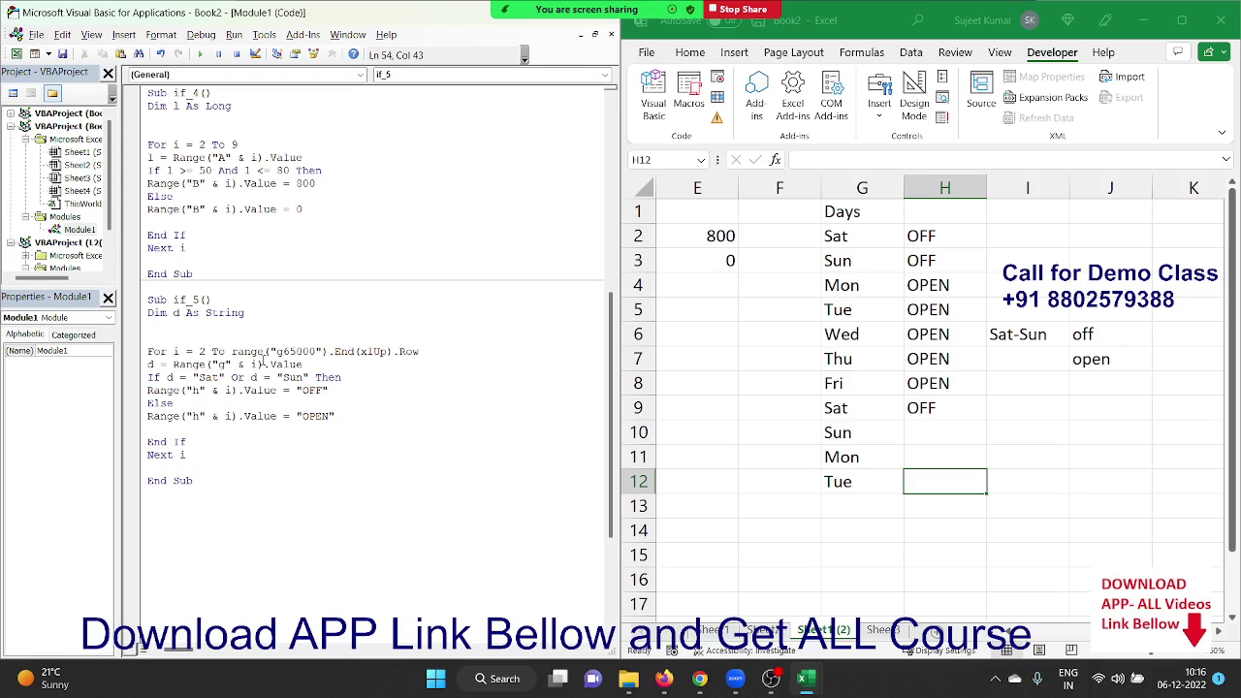
- Rerun if_5 to fill H10:H12, then select the module code for sharing
left_click(278, 415)
left_click(202, 55)
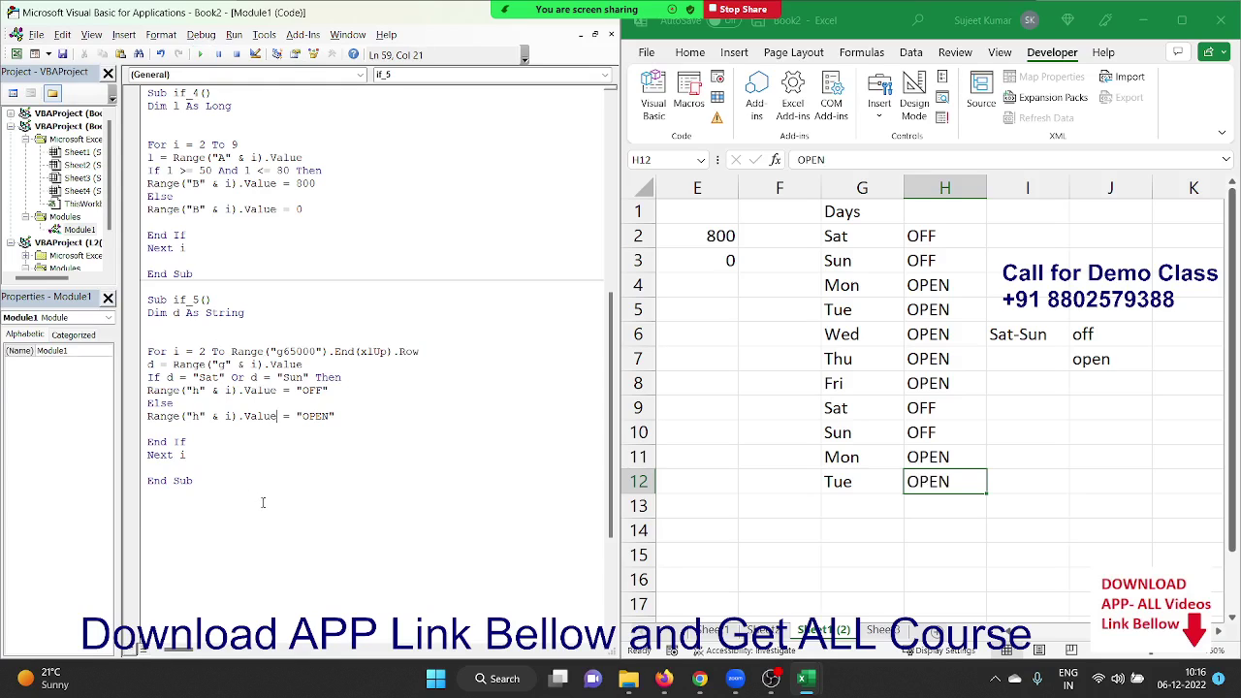
mouse_move(150, 494)
left_mouse_down()
mouse_move(196, 145)
mouse_move(180, 199)
left_mouse_up()
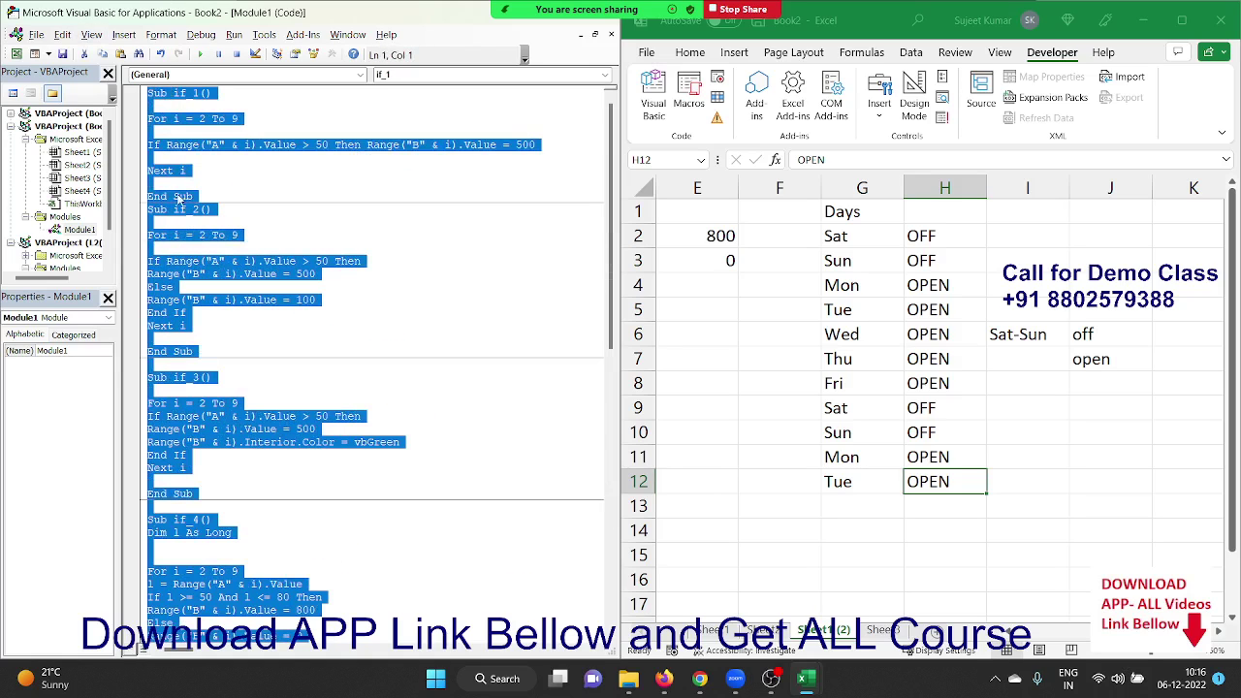
- Scroll through the module code, then bring up the WhatsApp chat window in Chrome
scroll(225, 351, "down", 3)
scroll(225, 354, "down", 3)
scroll(227, 353, "down", 3)
scroll(223, 357, "down", 4)
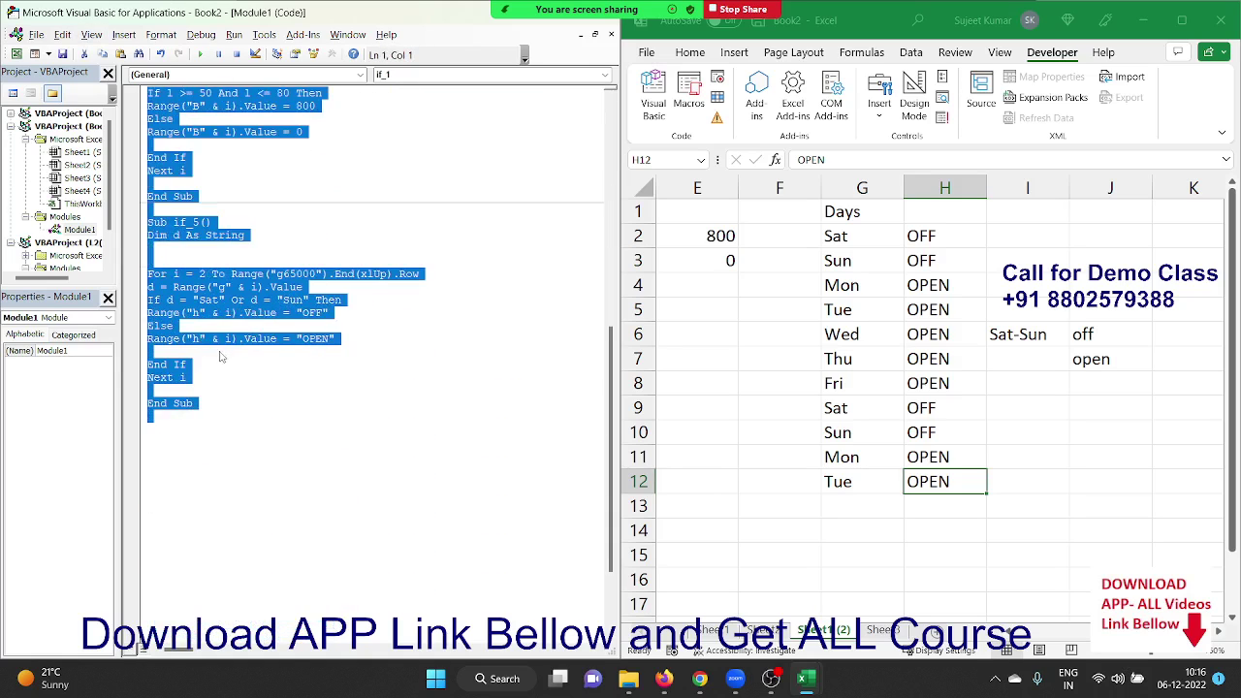
scroll(225, 345, "up", 2)
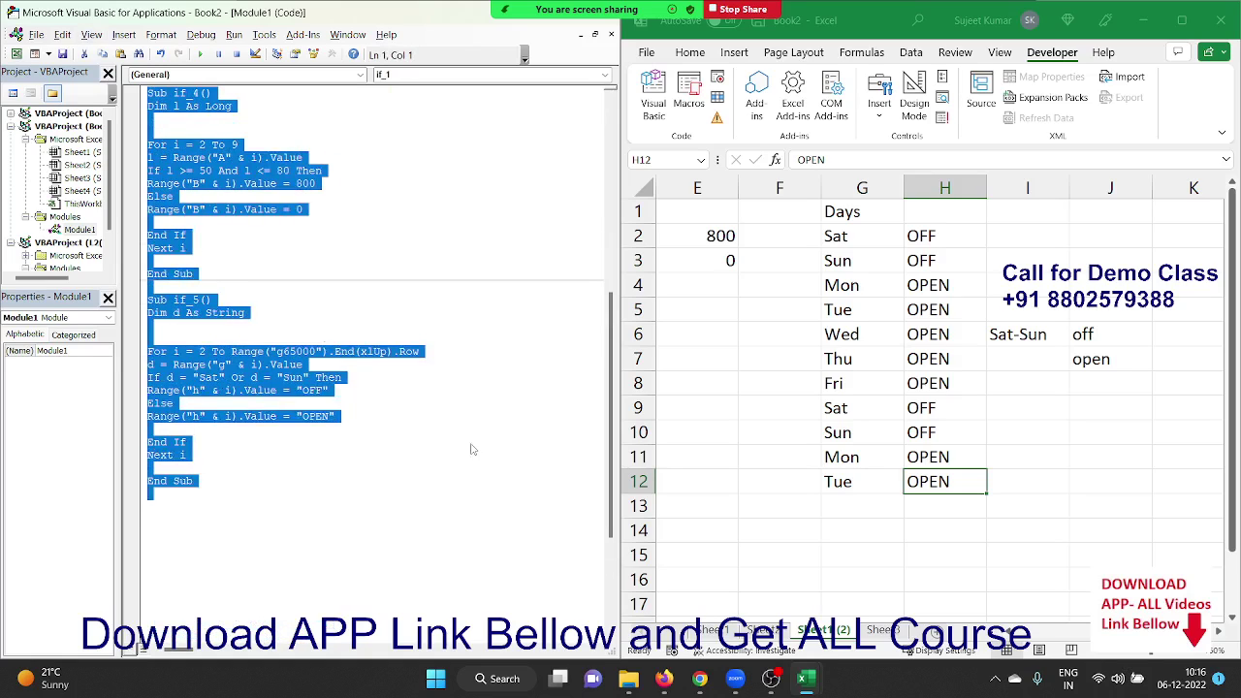
mouse_move(699, 685)
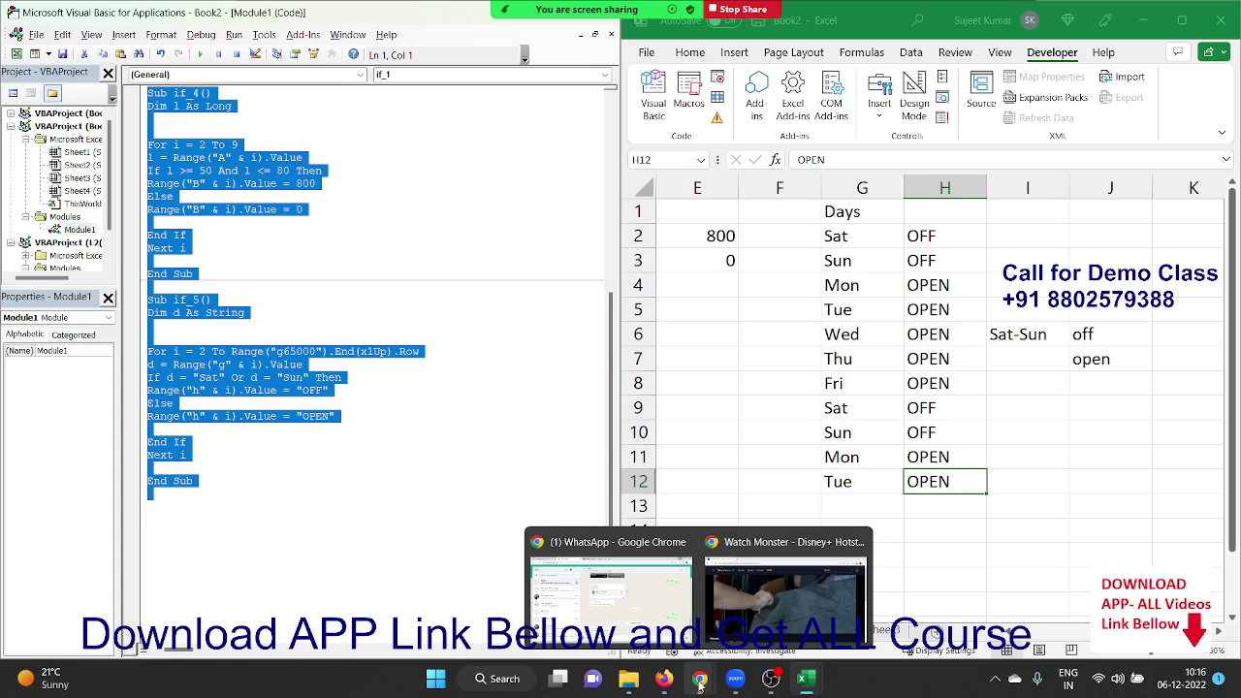
left_click(611, 591)
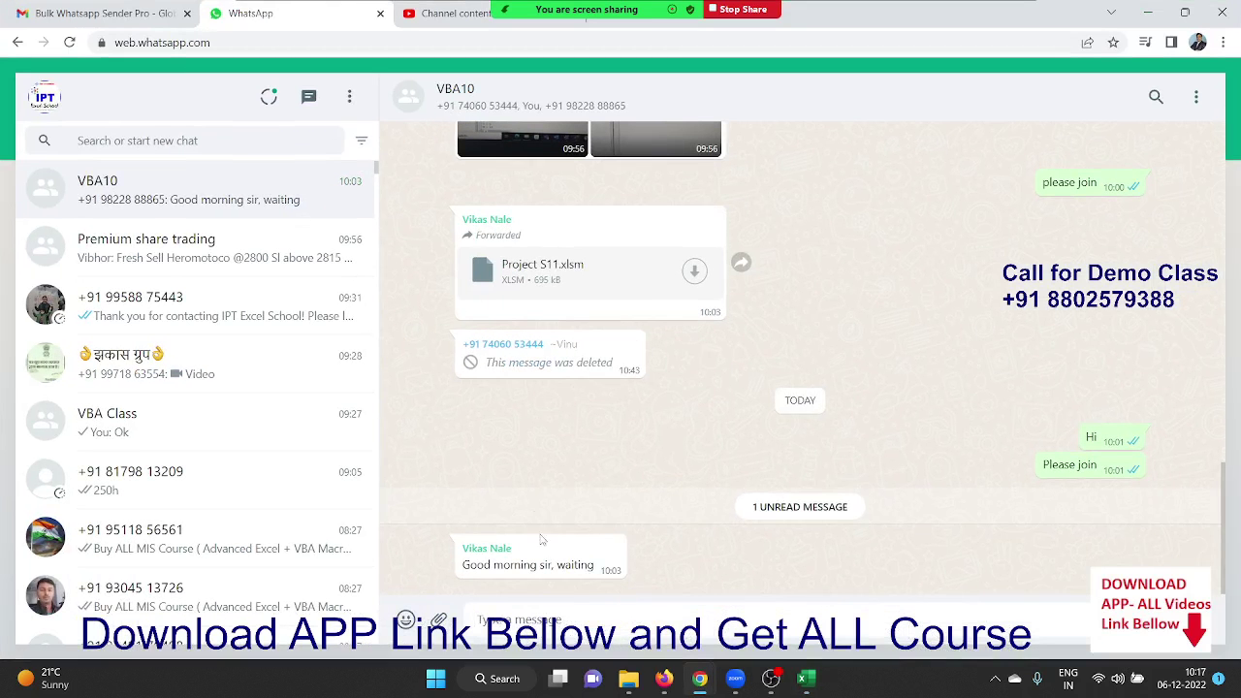
- Paste the copied macro code (if_1 to if_5) into the VBA10 chat and send it
left_click(546, 606)
key("ctrl+v")
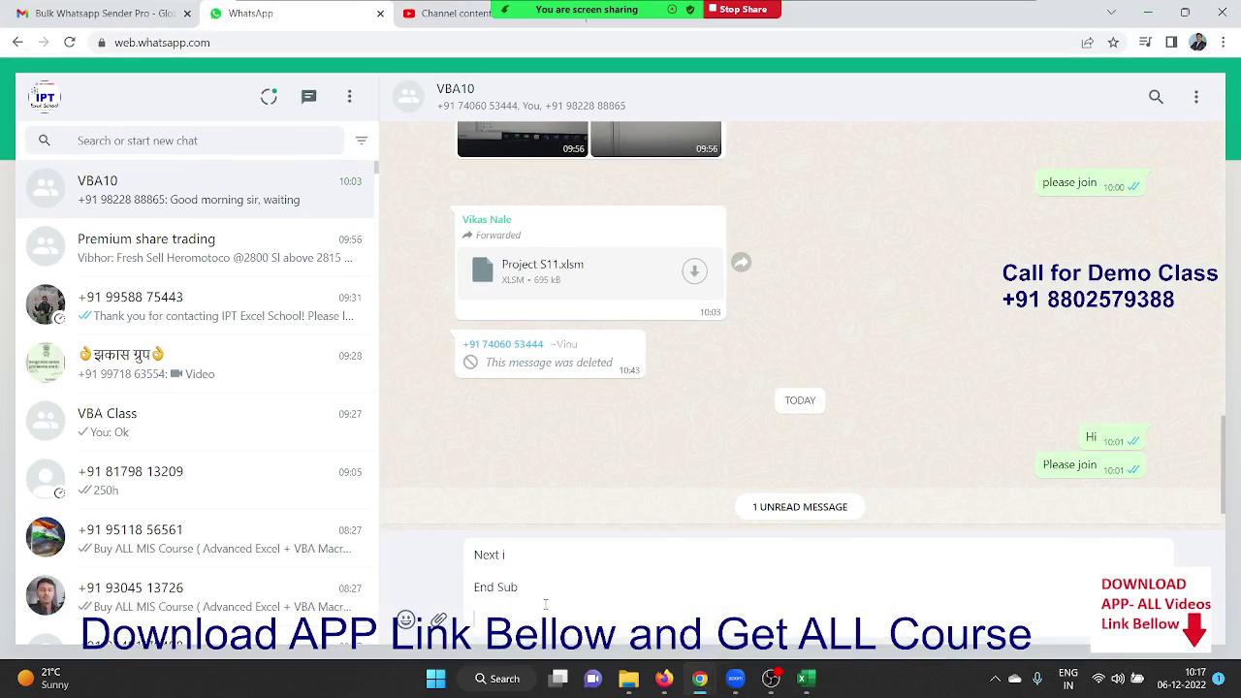
key("Return")
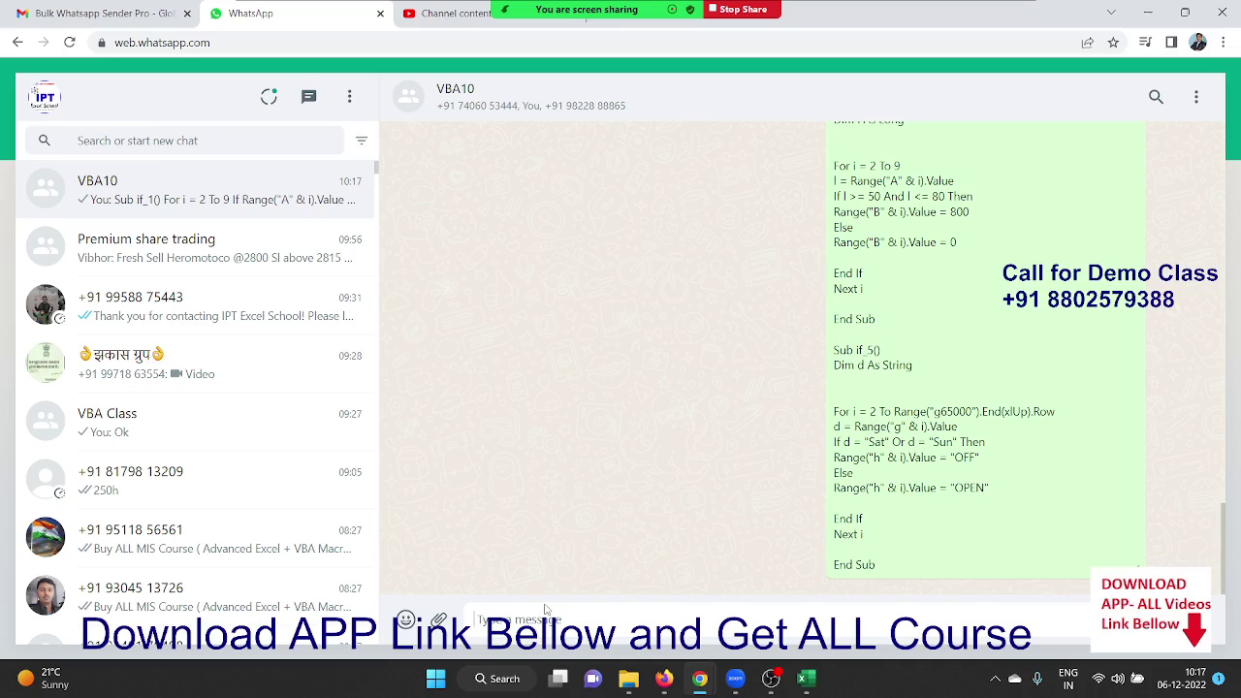